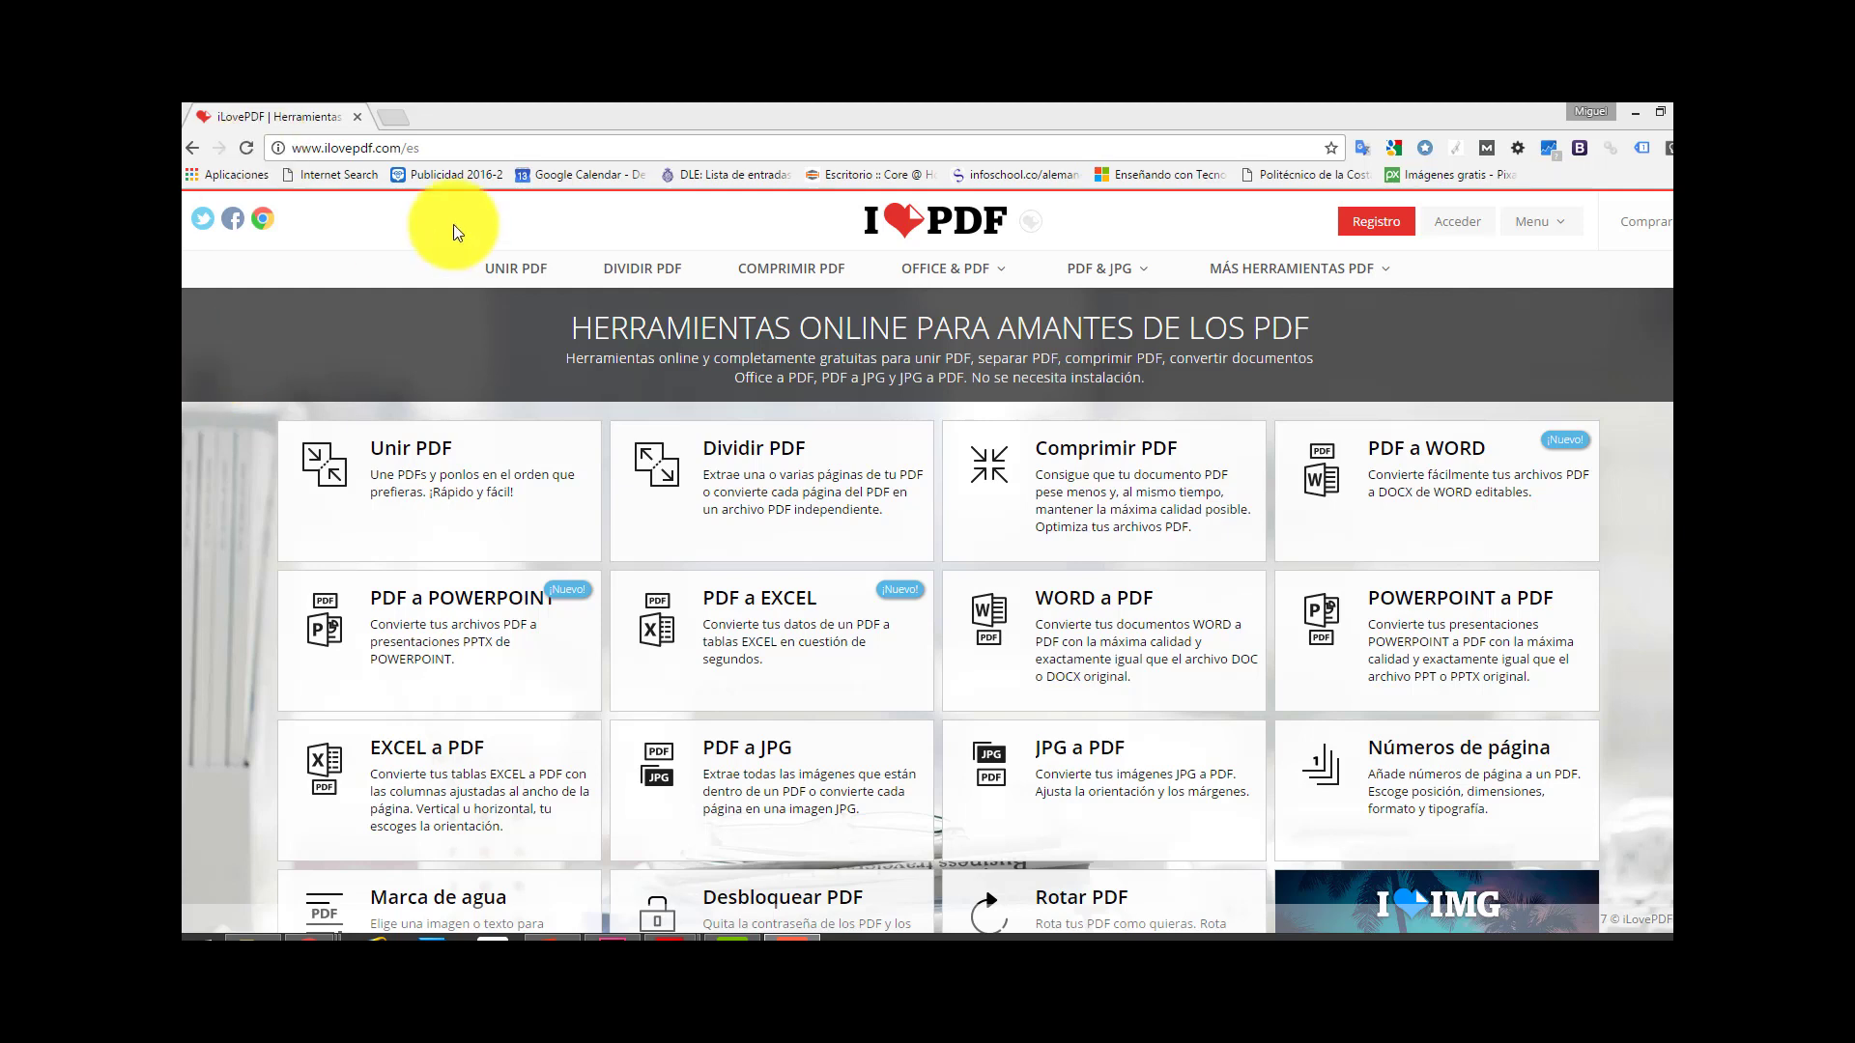
- Select the iLovePDF web address, then scroll through the home page's tool cards
{"action": "left_click", "coordinate": [458, 148]}
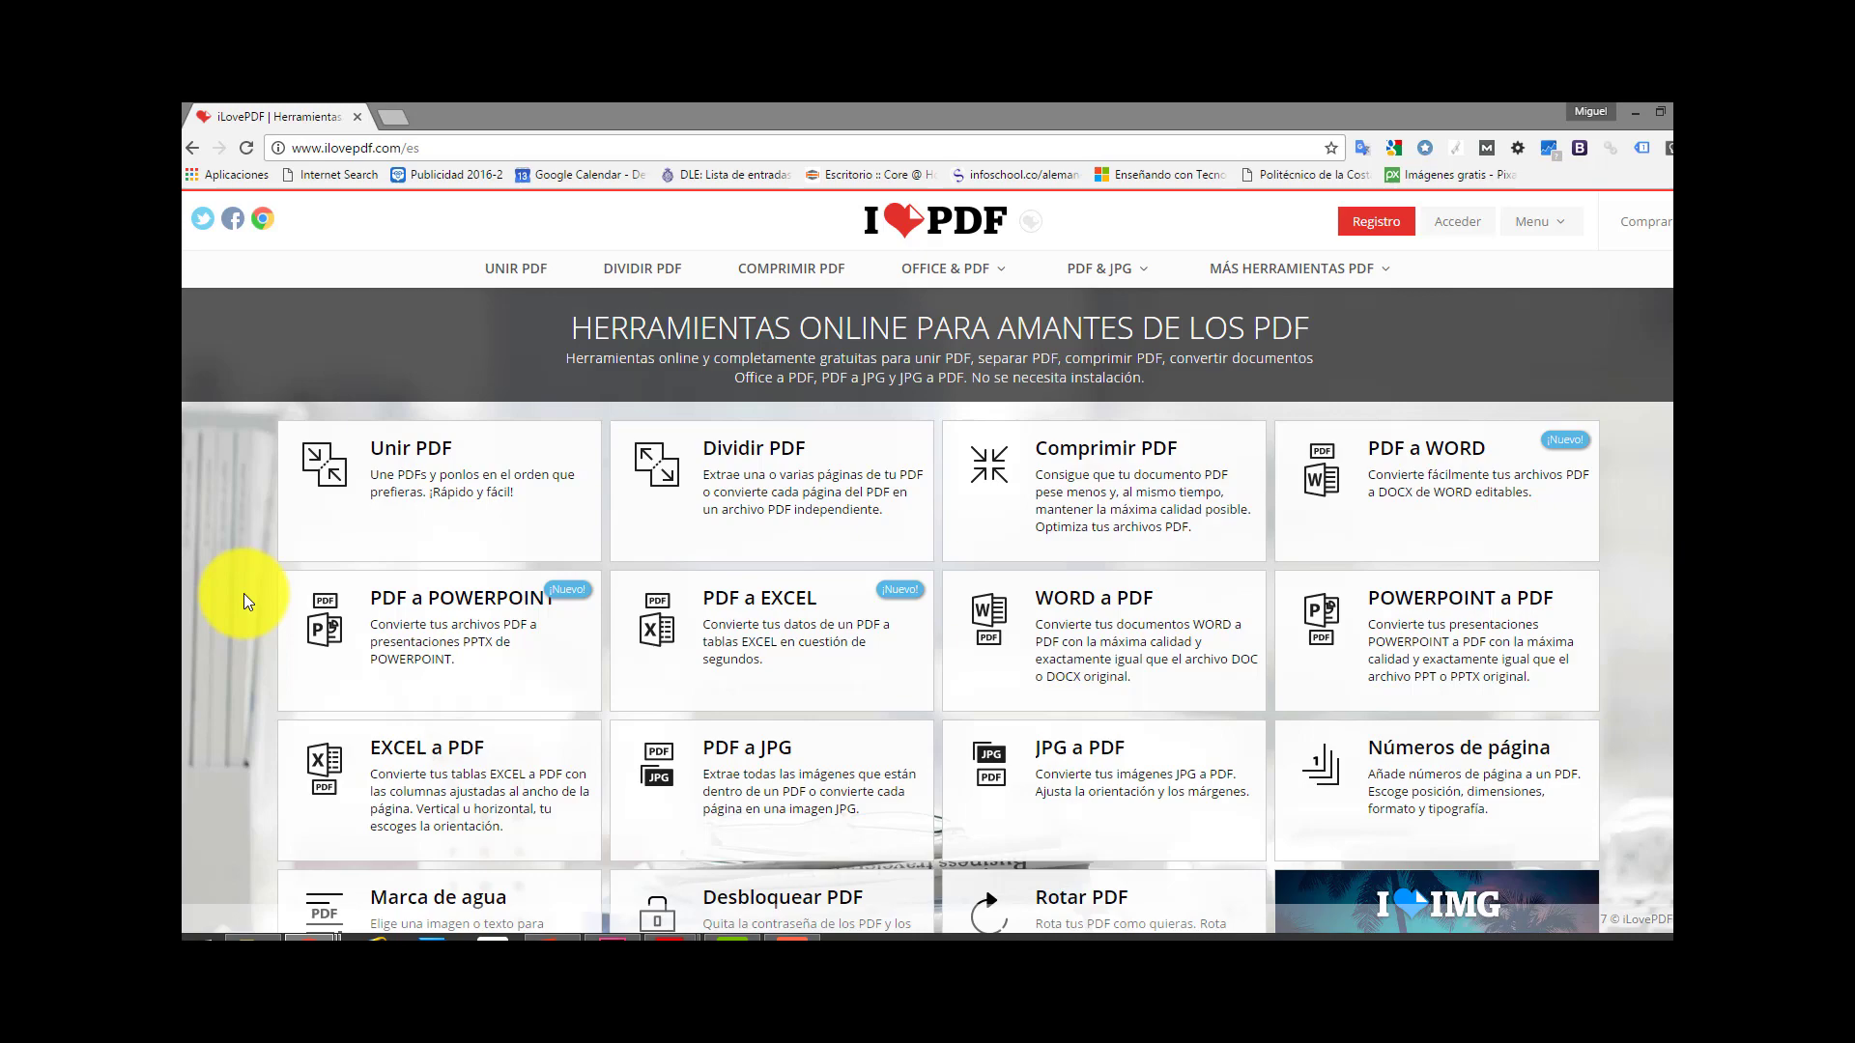
{"action": "left_click_drag", "start_coordinate": [421, 147], "coordinate": [271, 149]}
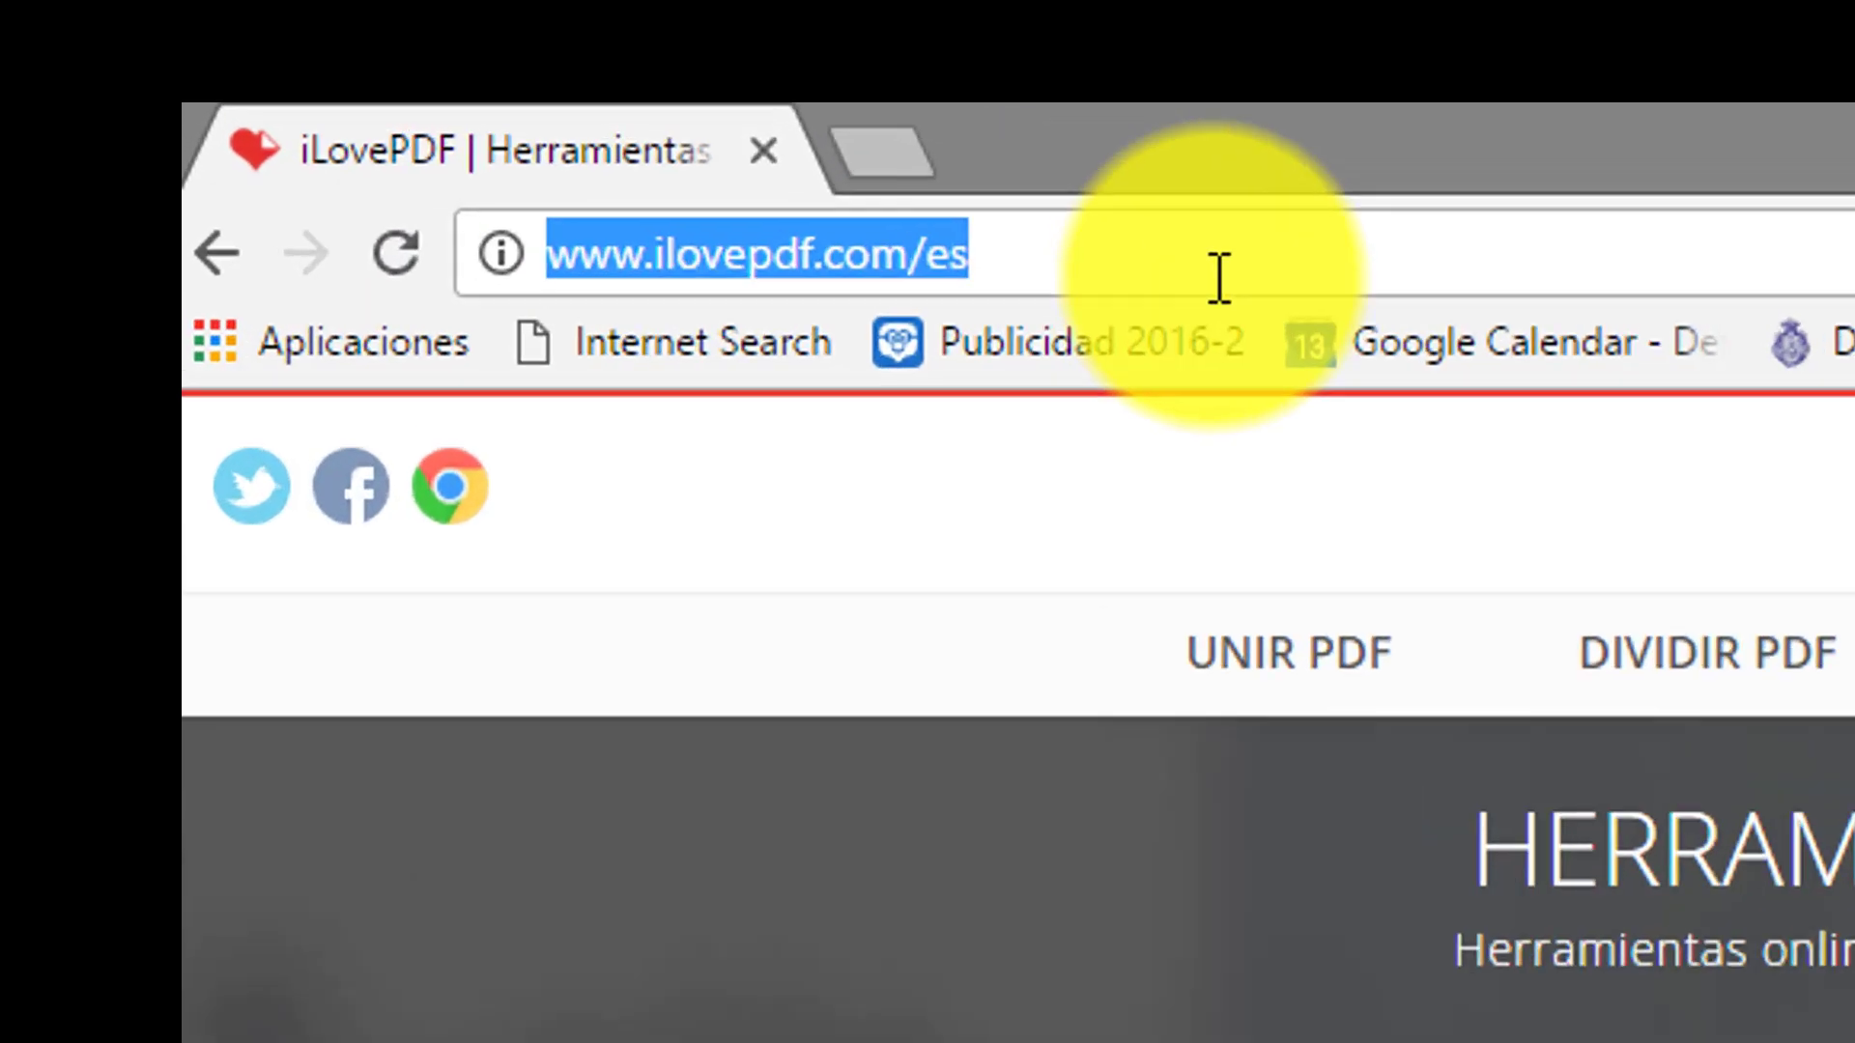
{"action": "left_click", "coordinate": [493, 153]}
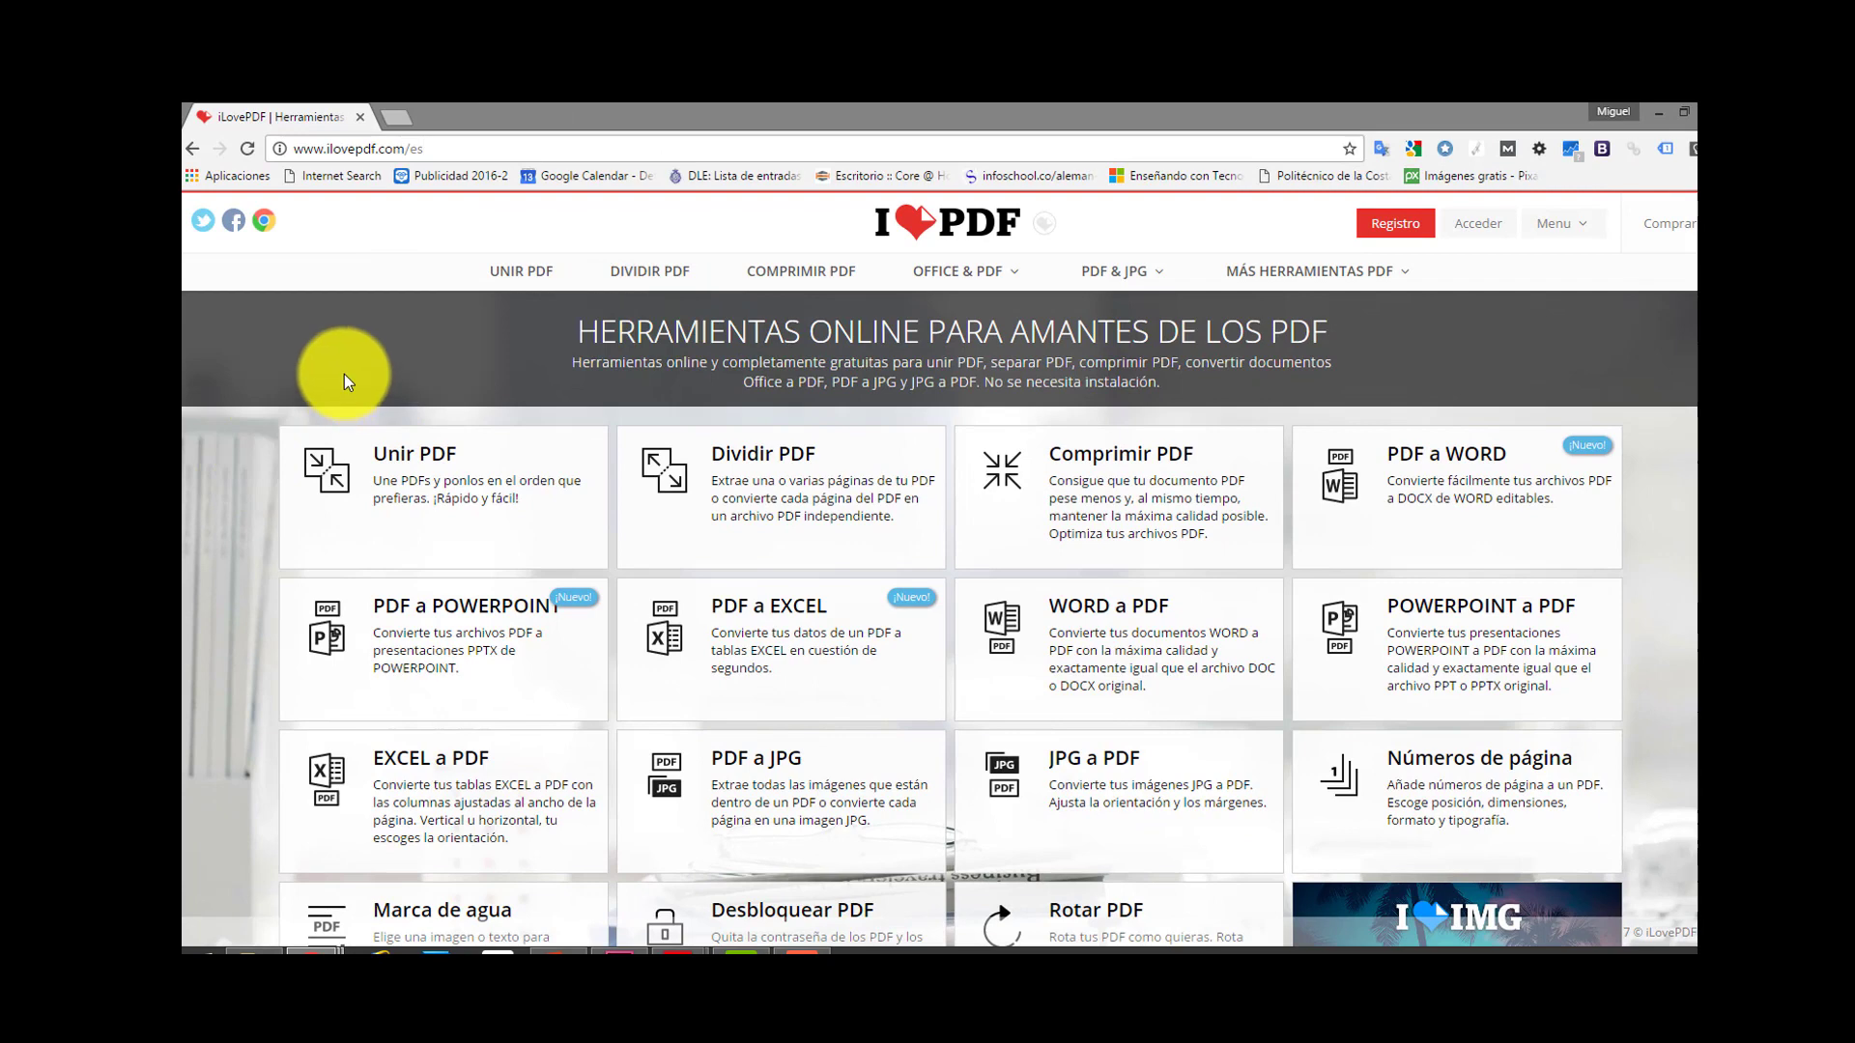
{"action": "scroll", "coordinate": [344, 374], "scroll_direction": "down", "scroll_amount": 1}
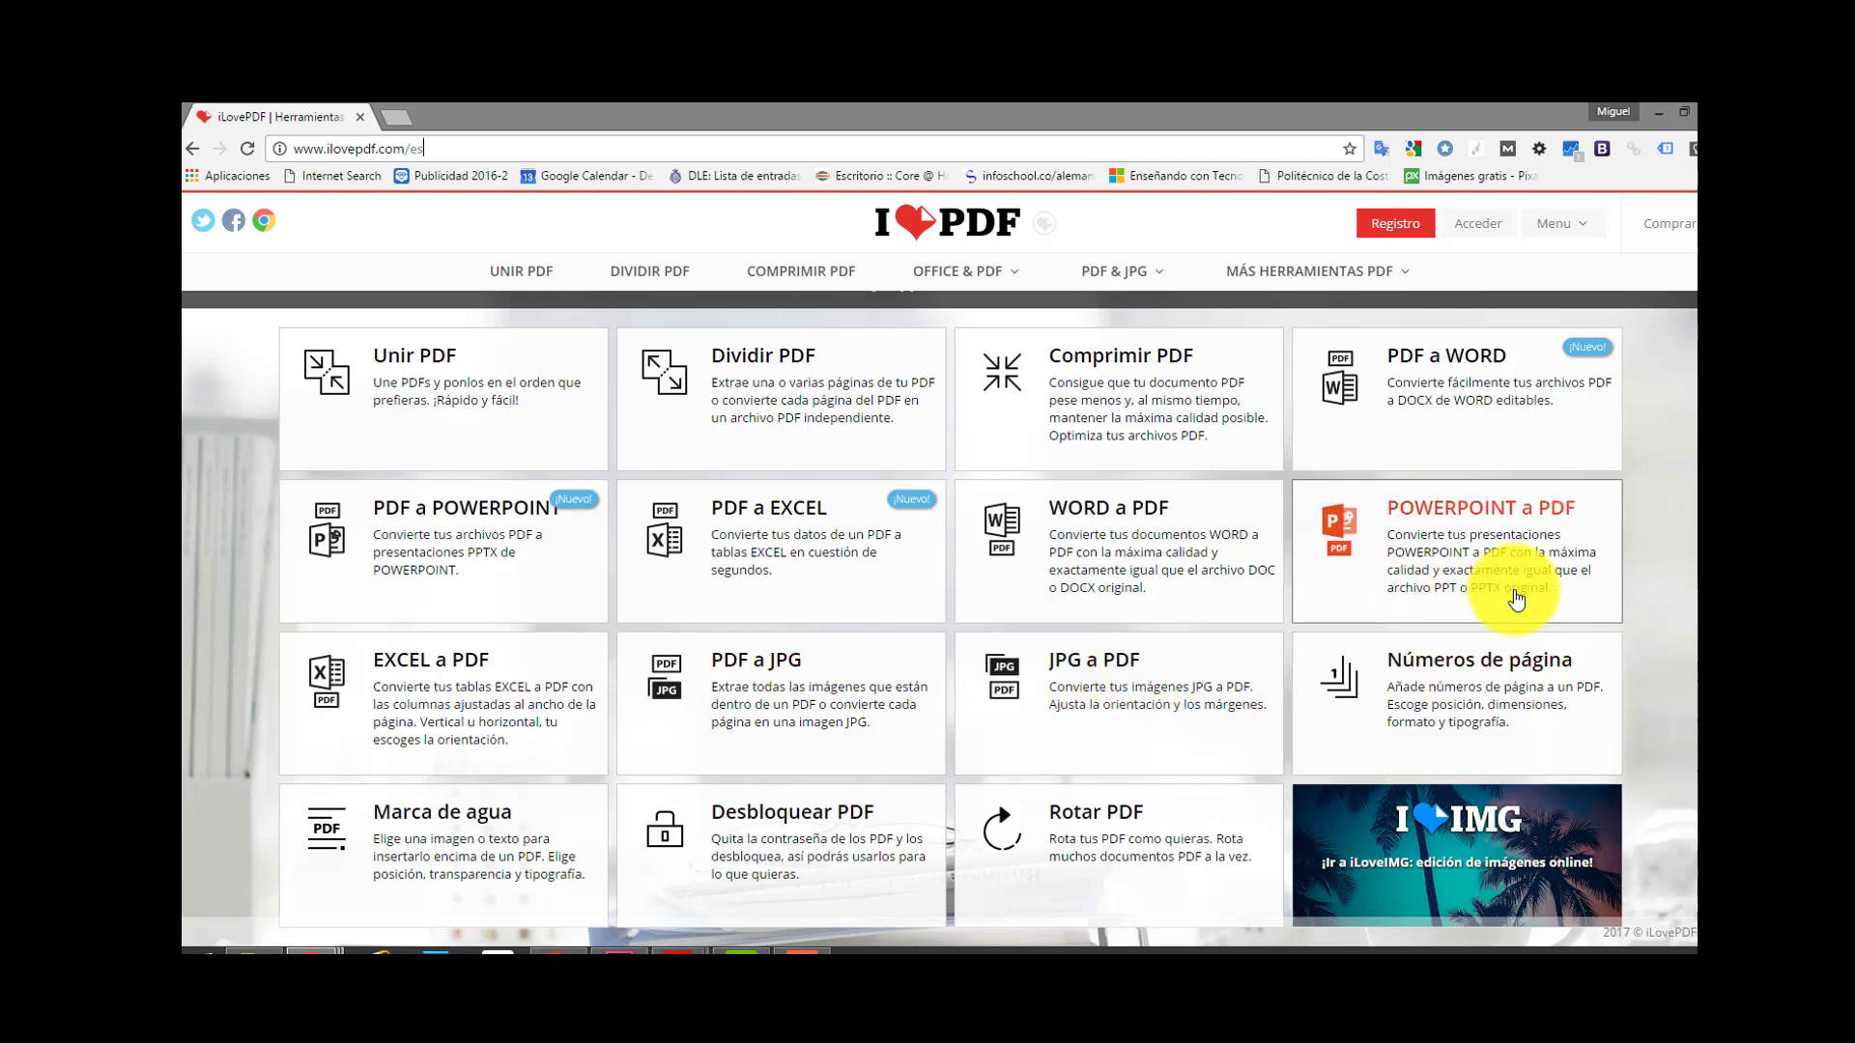
{"action": "scroll", "coordinate": [1515, 599], "scroll_direction": "down", "scroll_amount": 1}
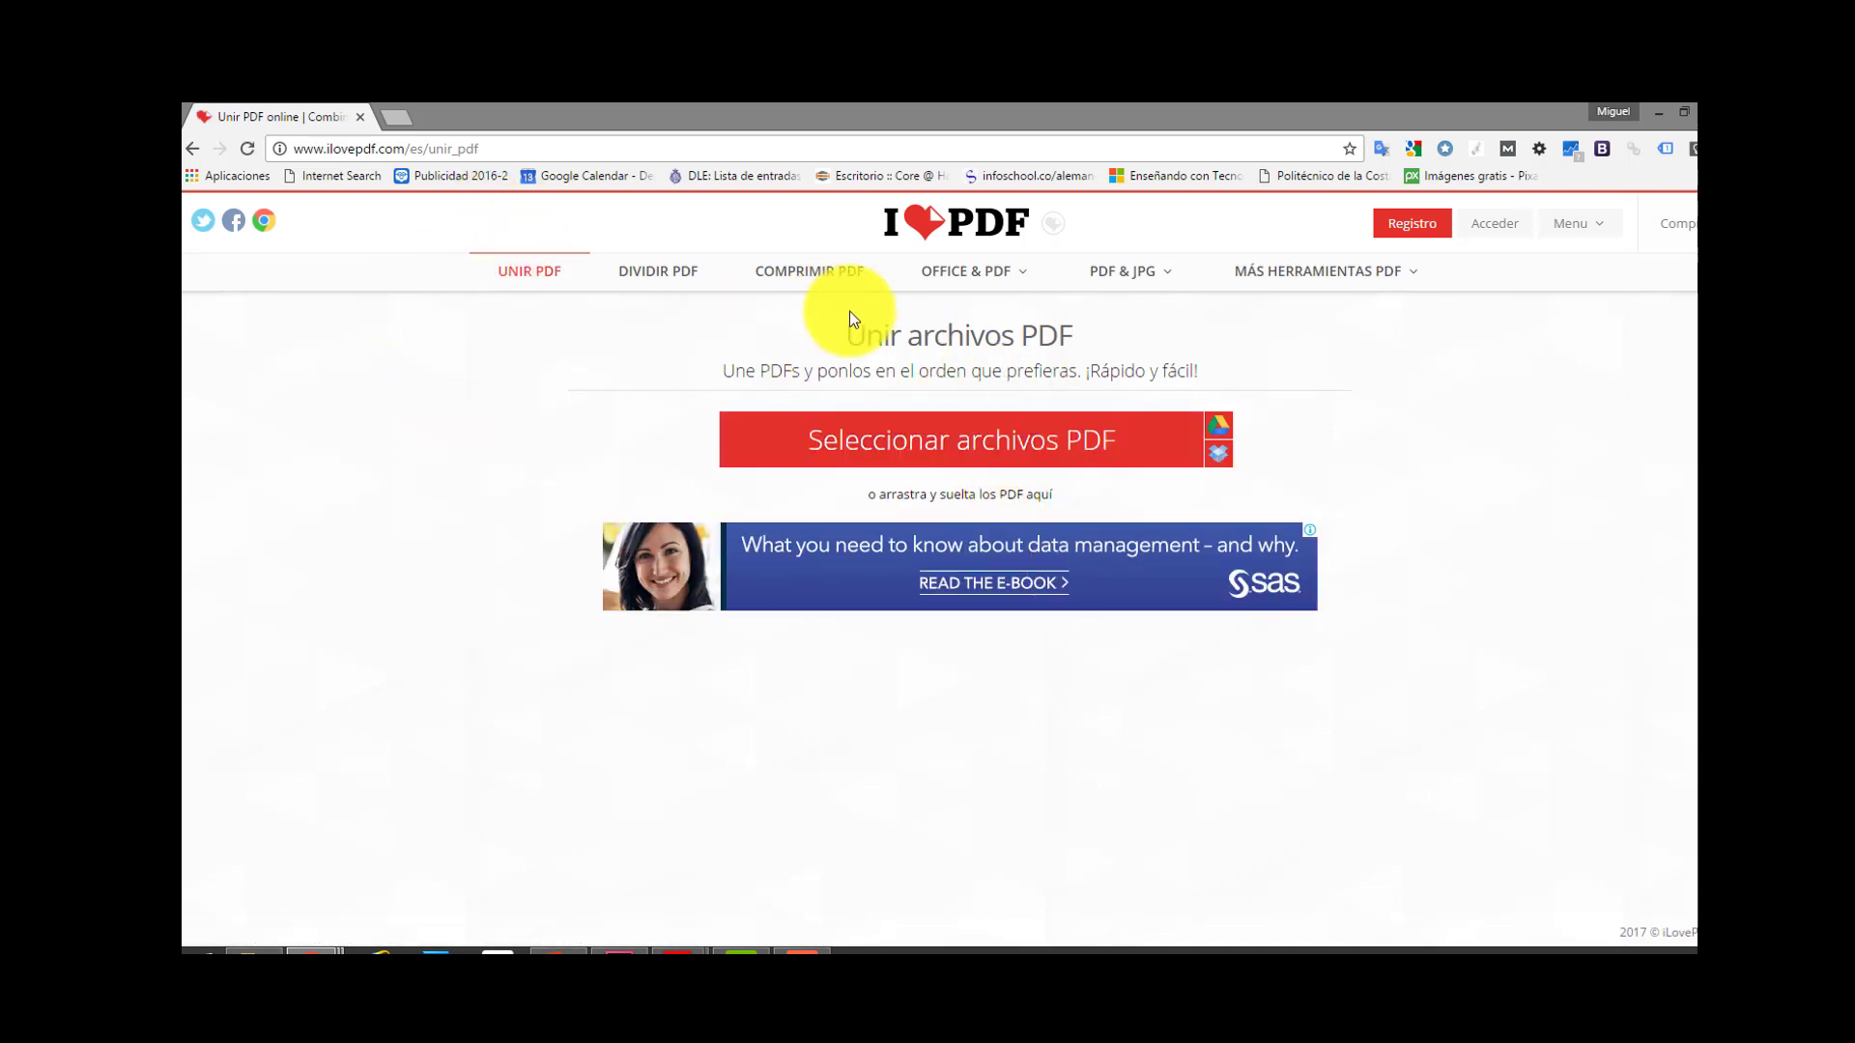
{"action": "left_click", "coordinate": [971, 448]}
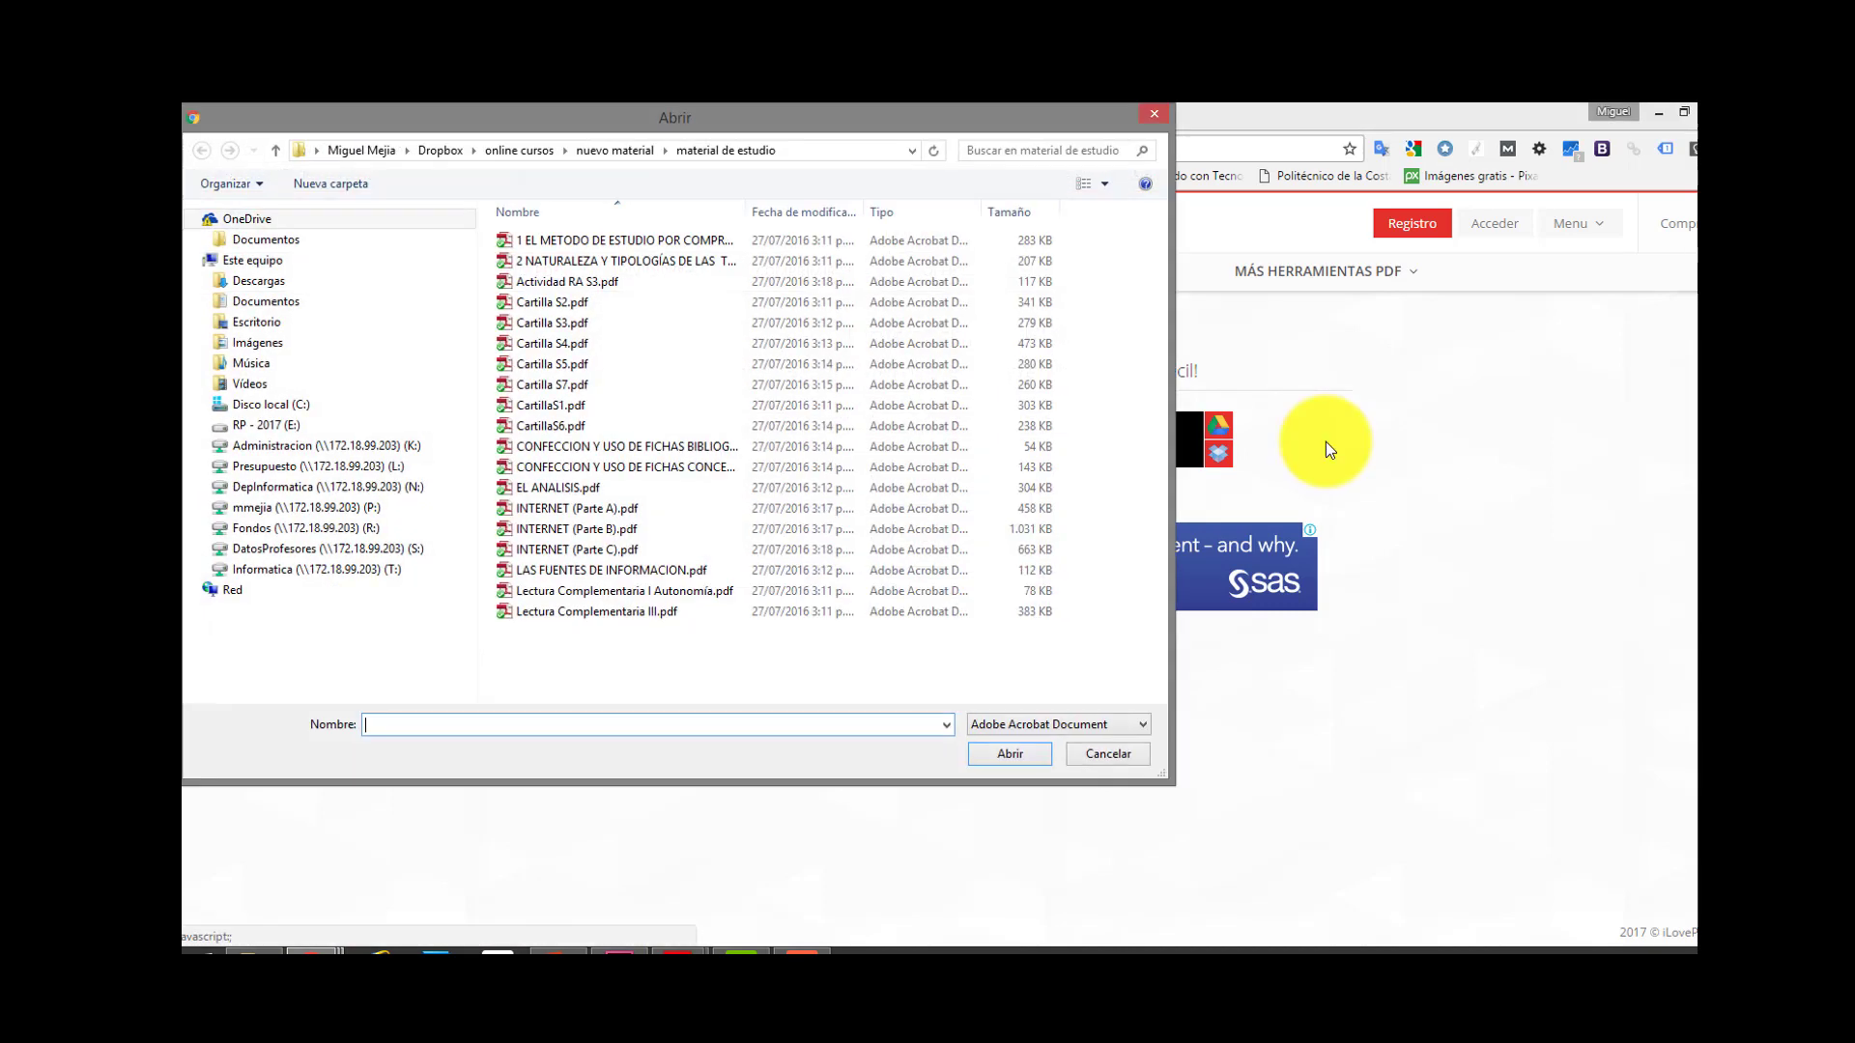
{"action": "left_click_drag", "start_coordinate": [752, 122], "coordinate": [842, 155]}
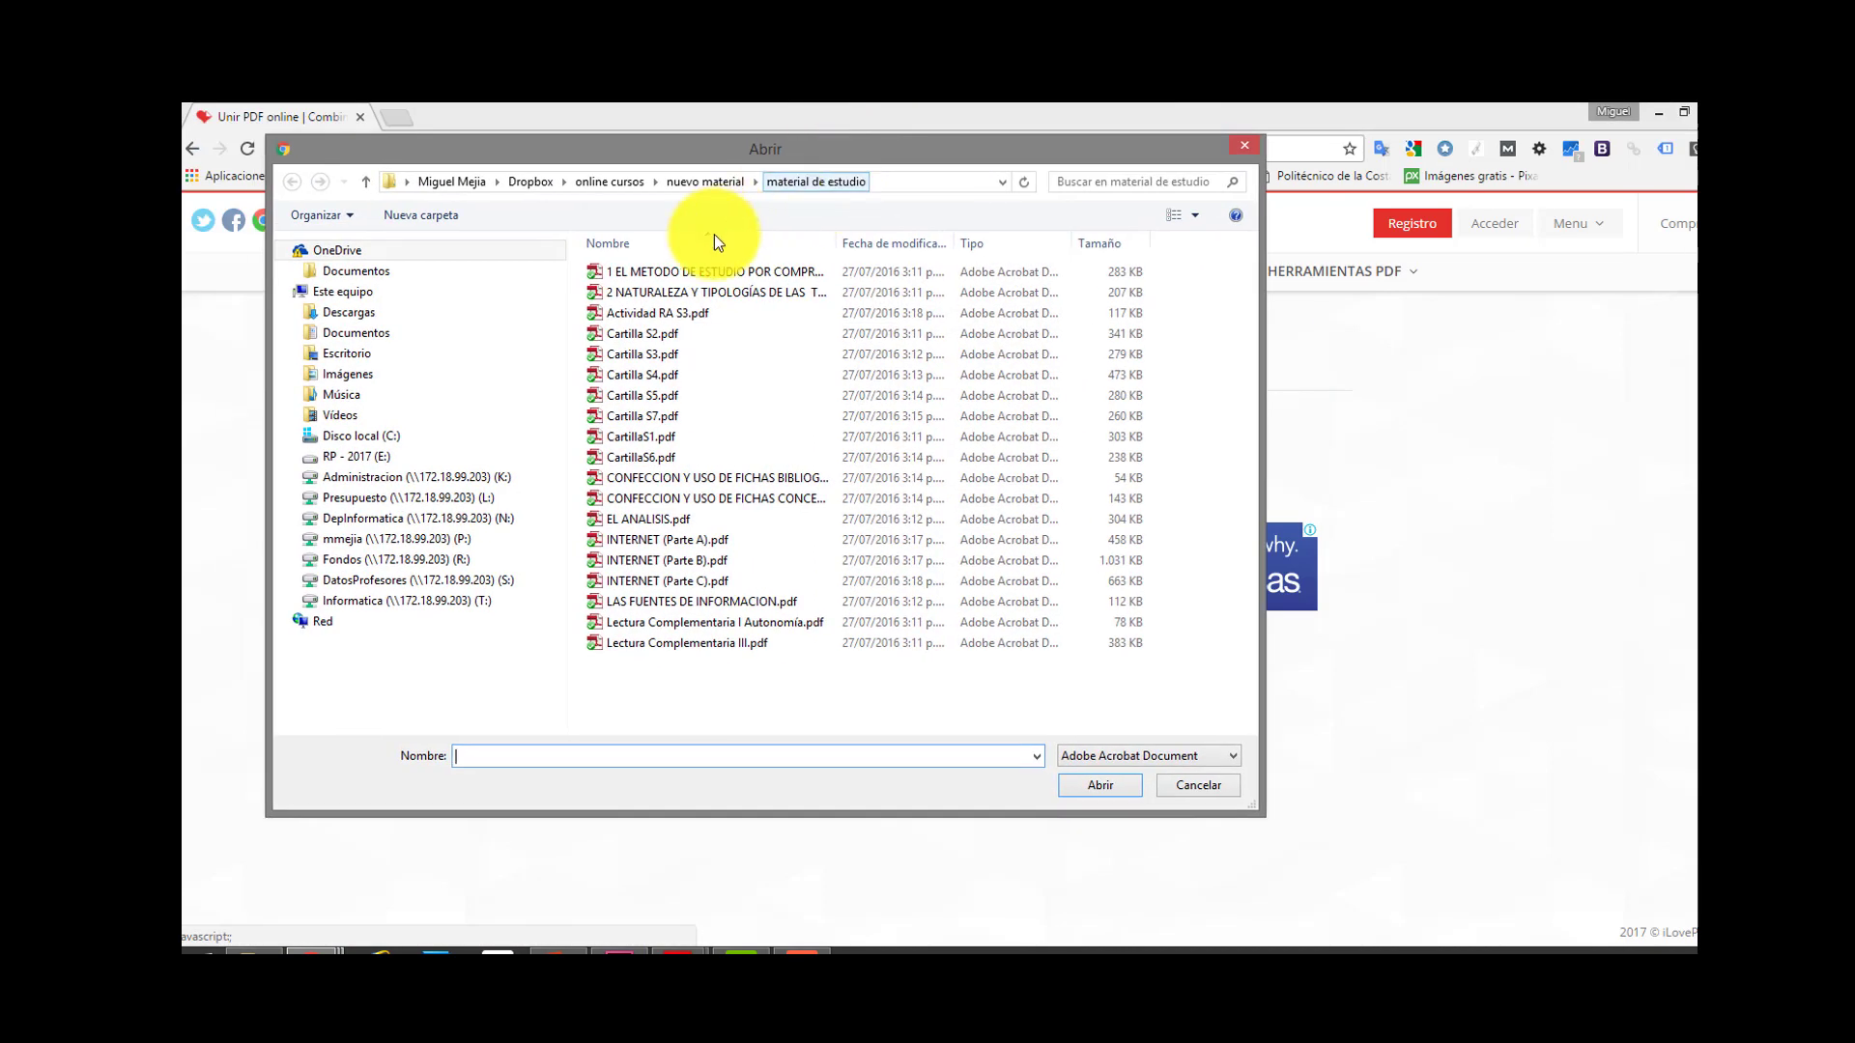
{"action": "left_click", "coordinate": [659, 517]}
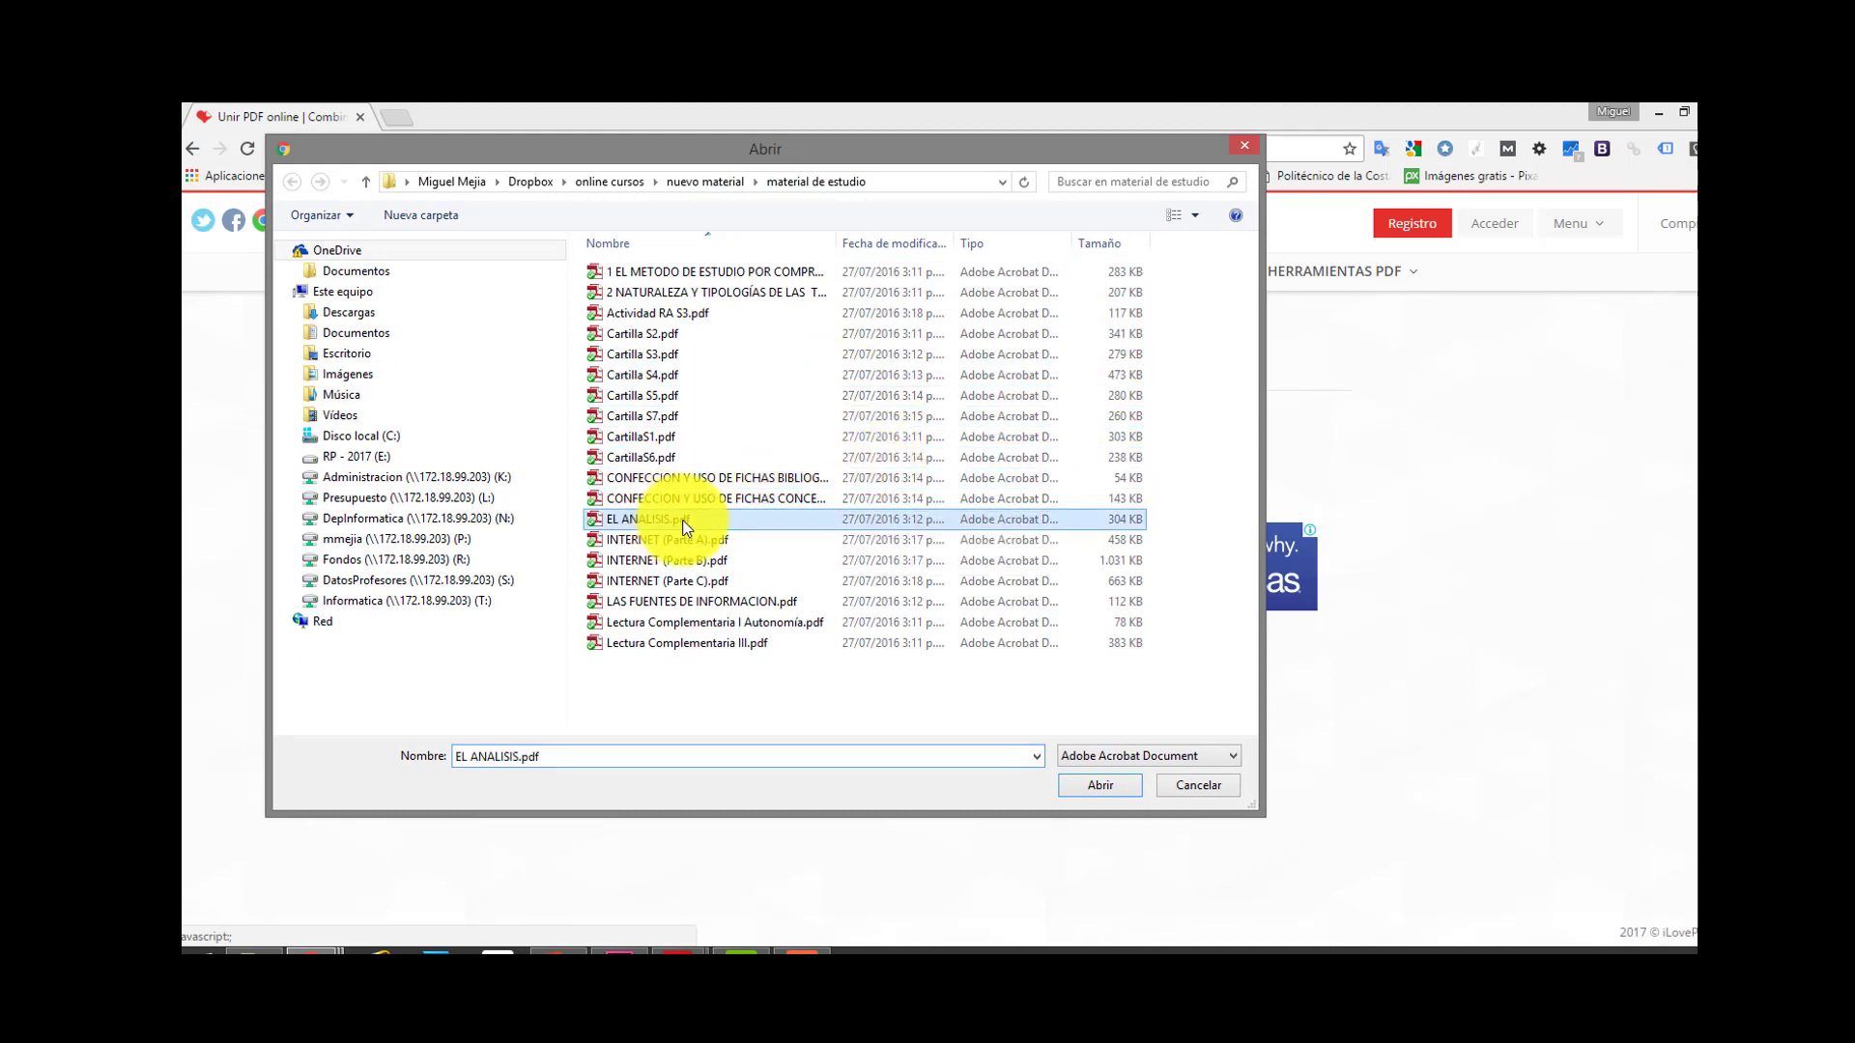
{"action": "left_click", "coordinate": [630, 541]}
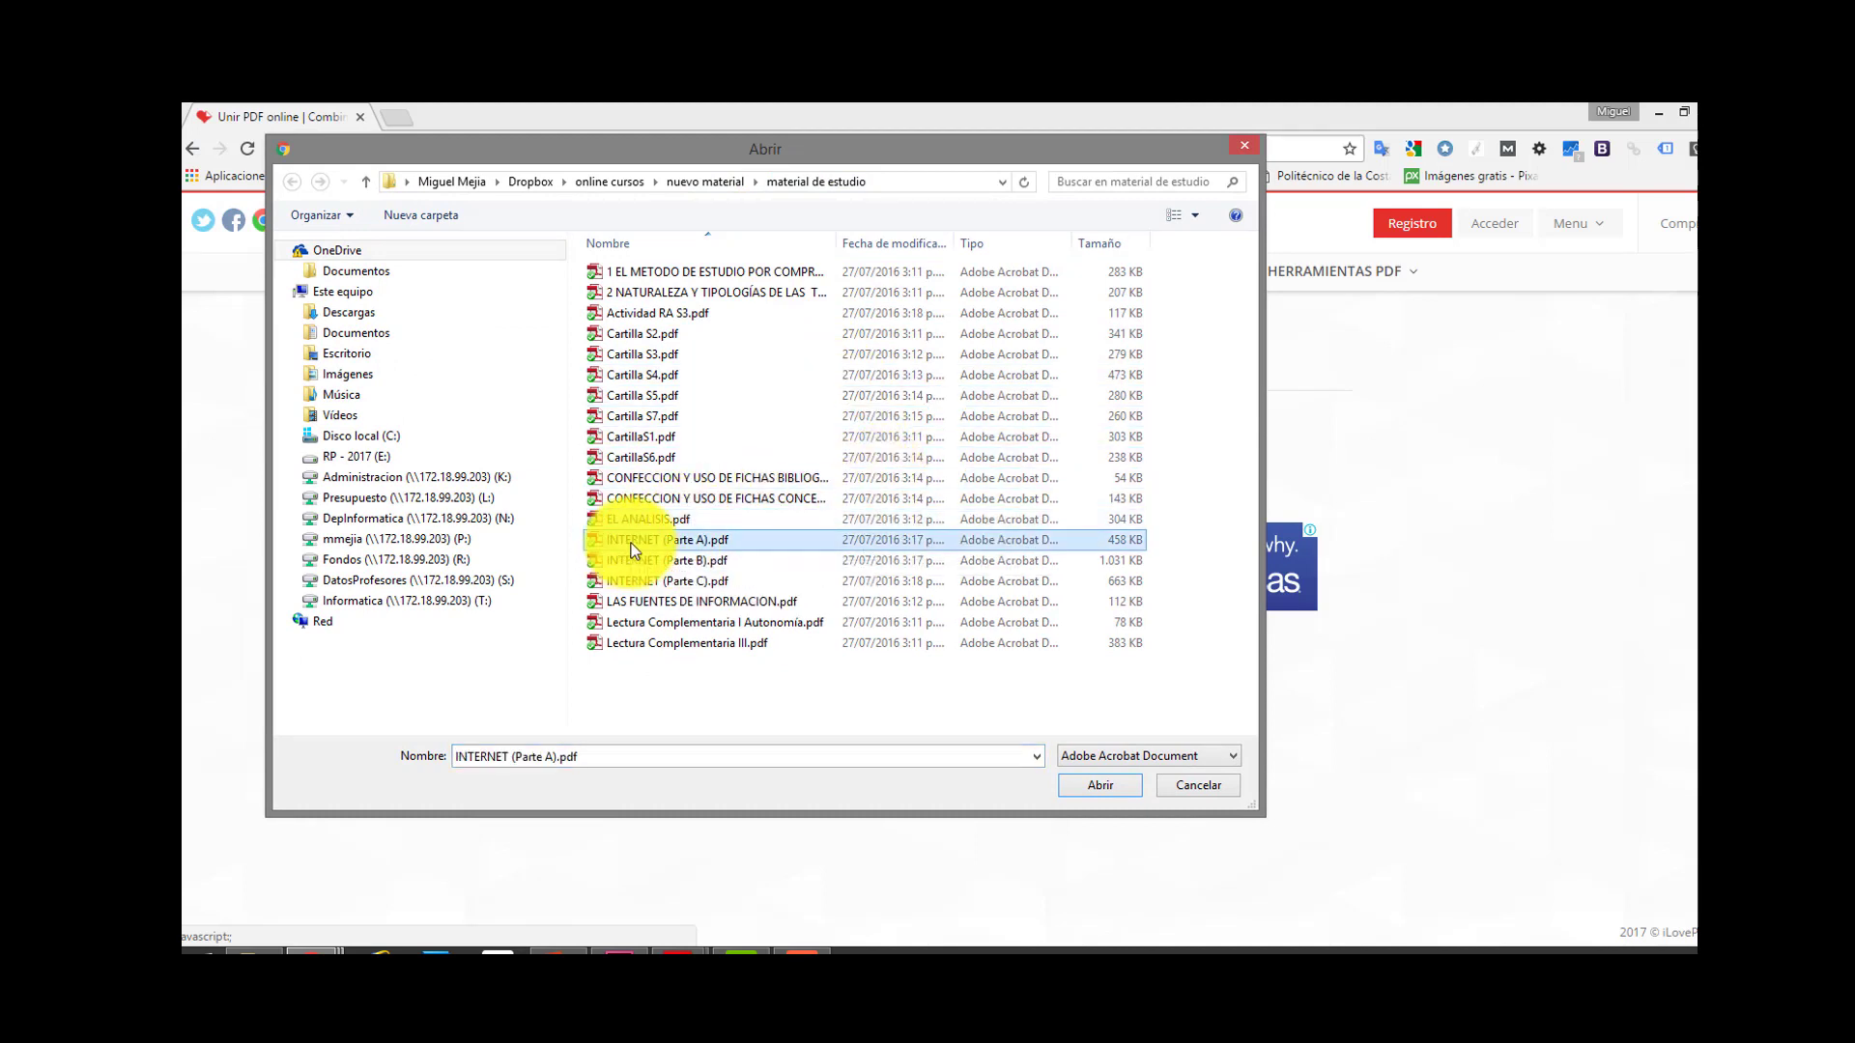
{"action": "left_click", "coordinate": [1211, 790]}
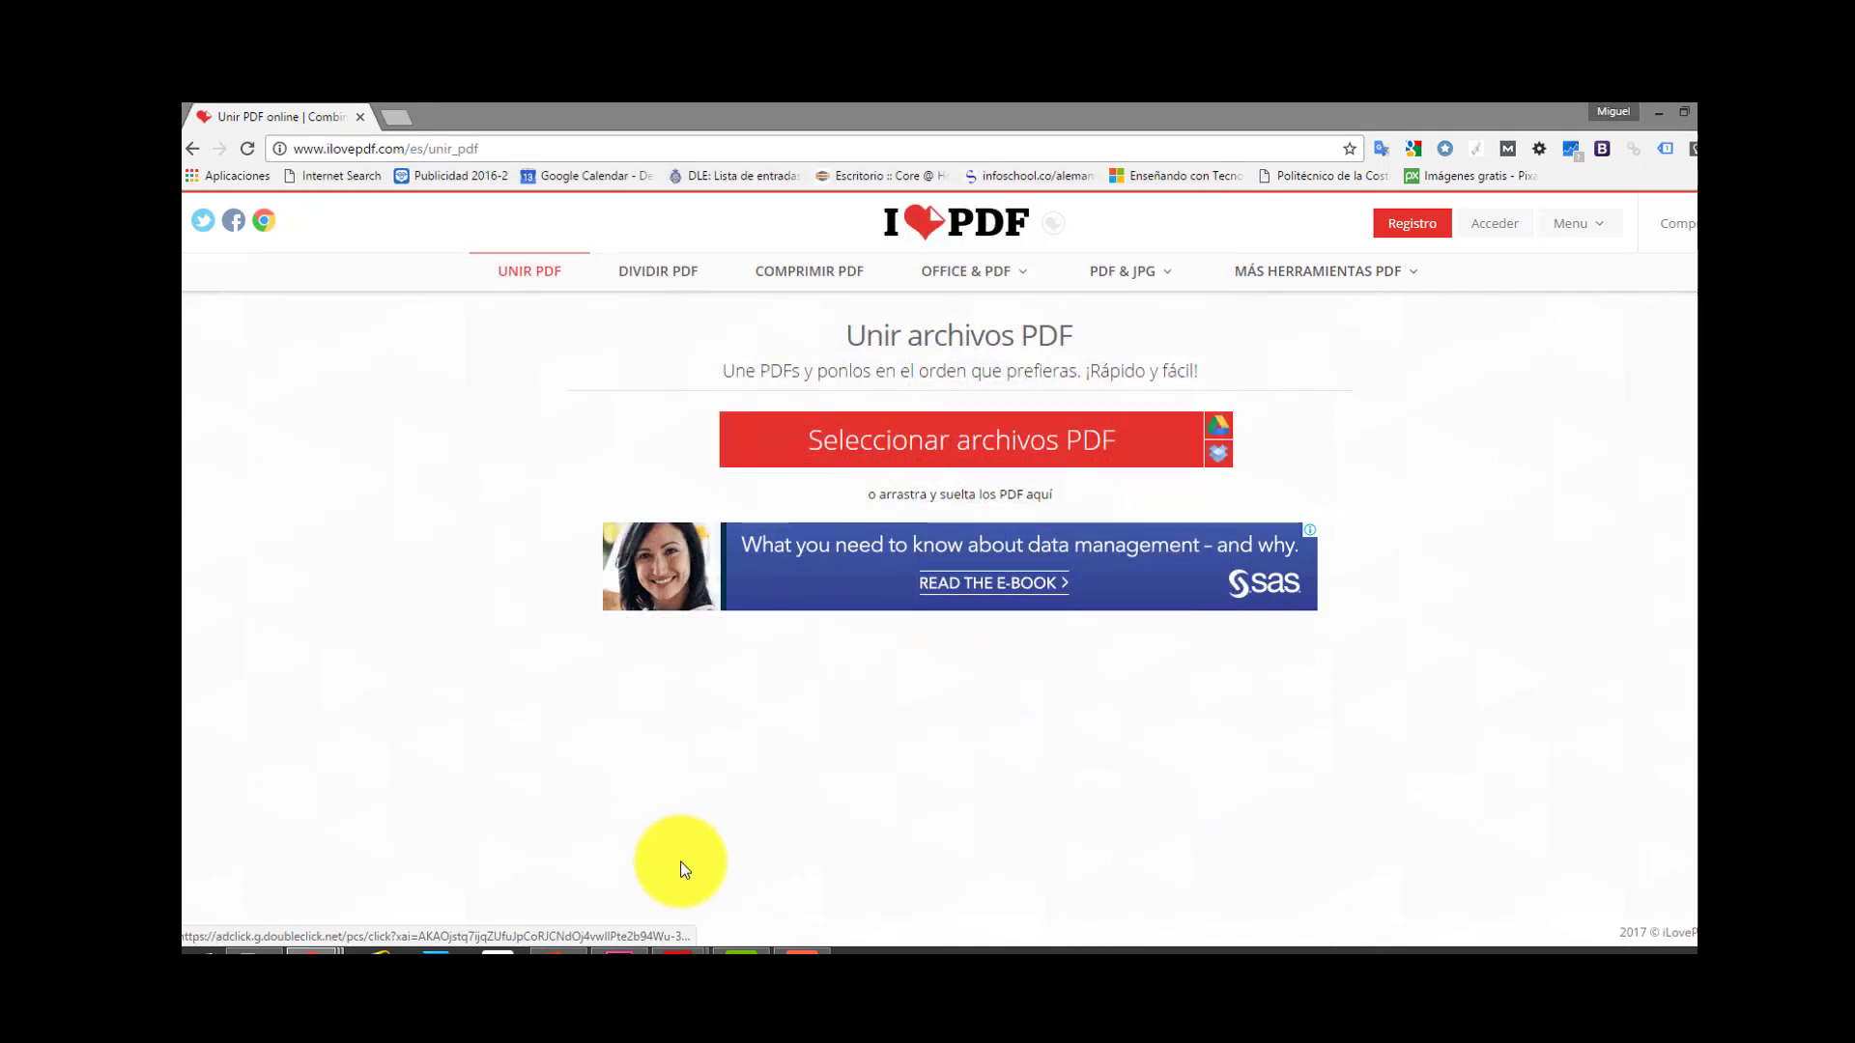
{"action": "mouse_move", "coordinate": [680, 952]}
{"action": "left_click", "coordinate": [635, 899]}
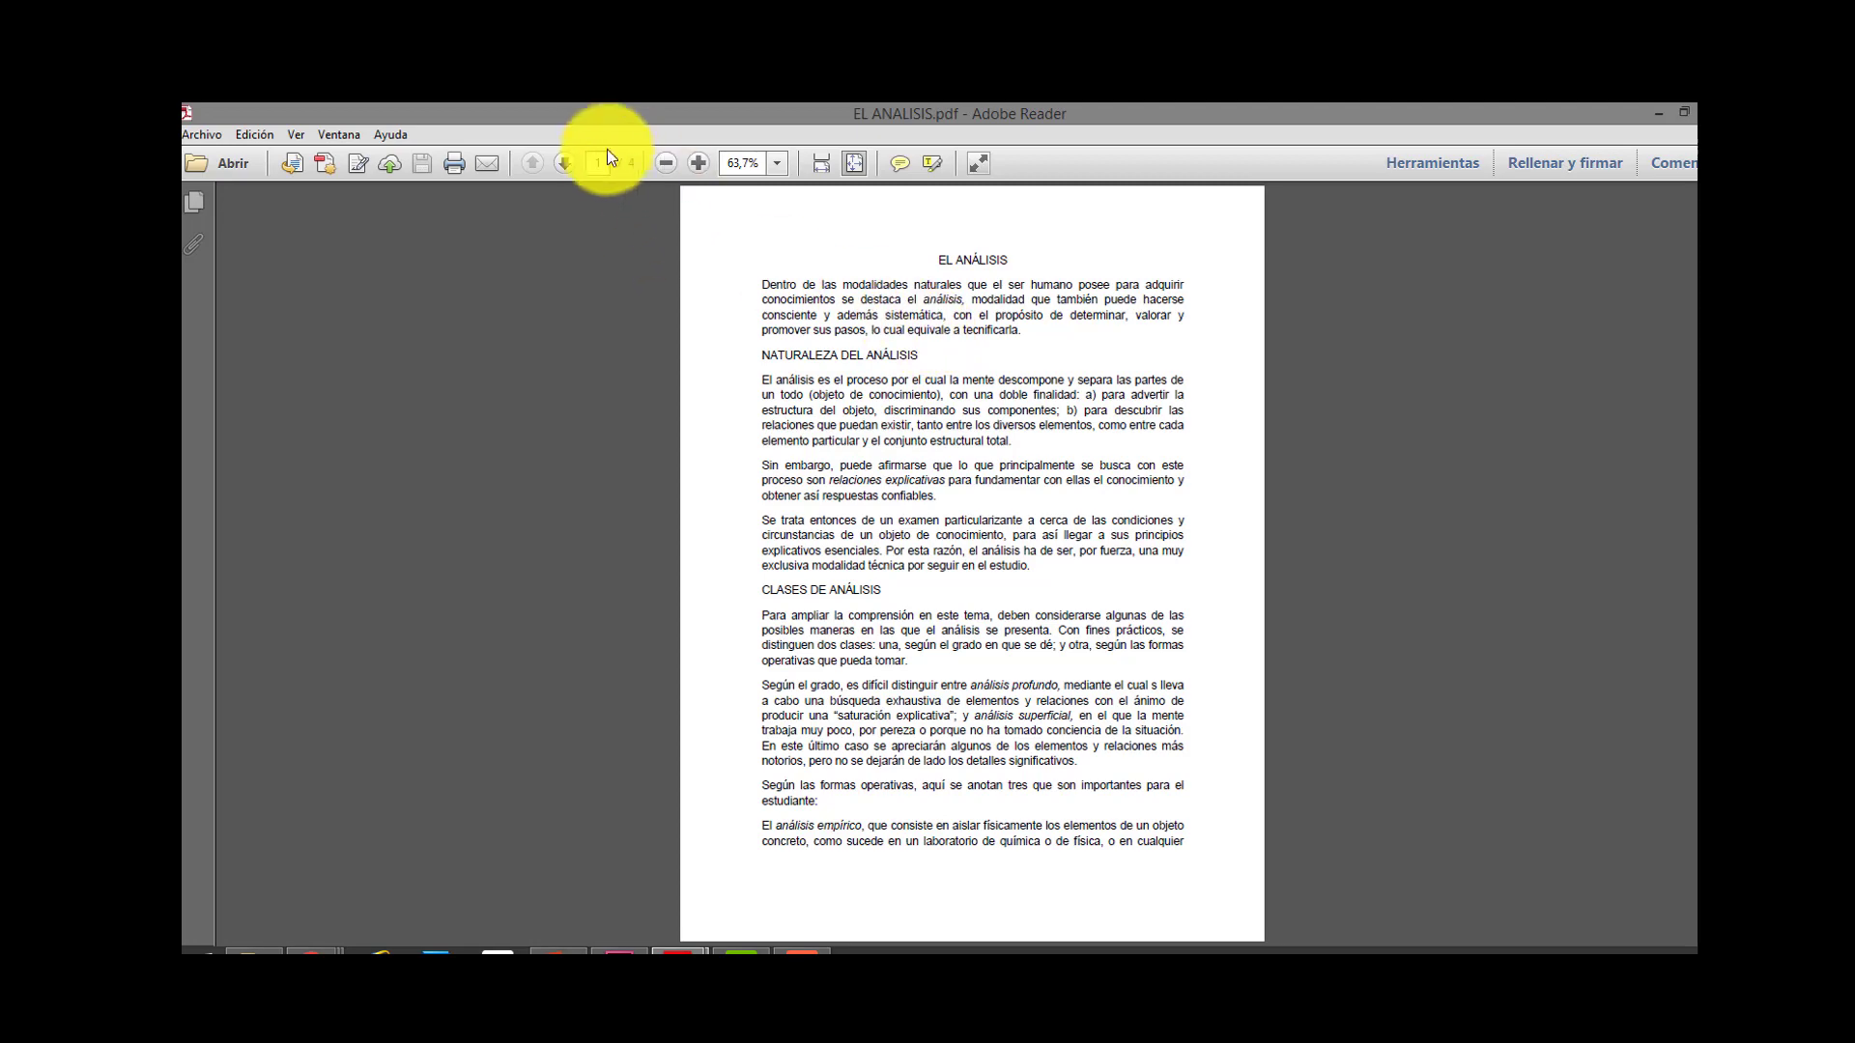
{"action": "scroll", "coordinate": [889, 454], "scroll_direction": "down", "scroll_amount": 10}
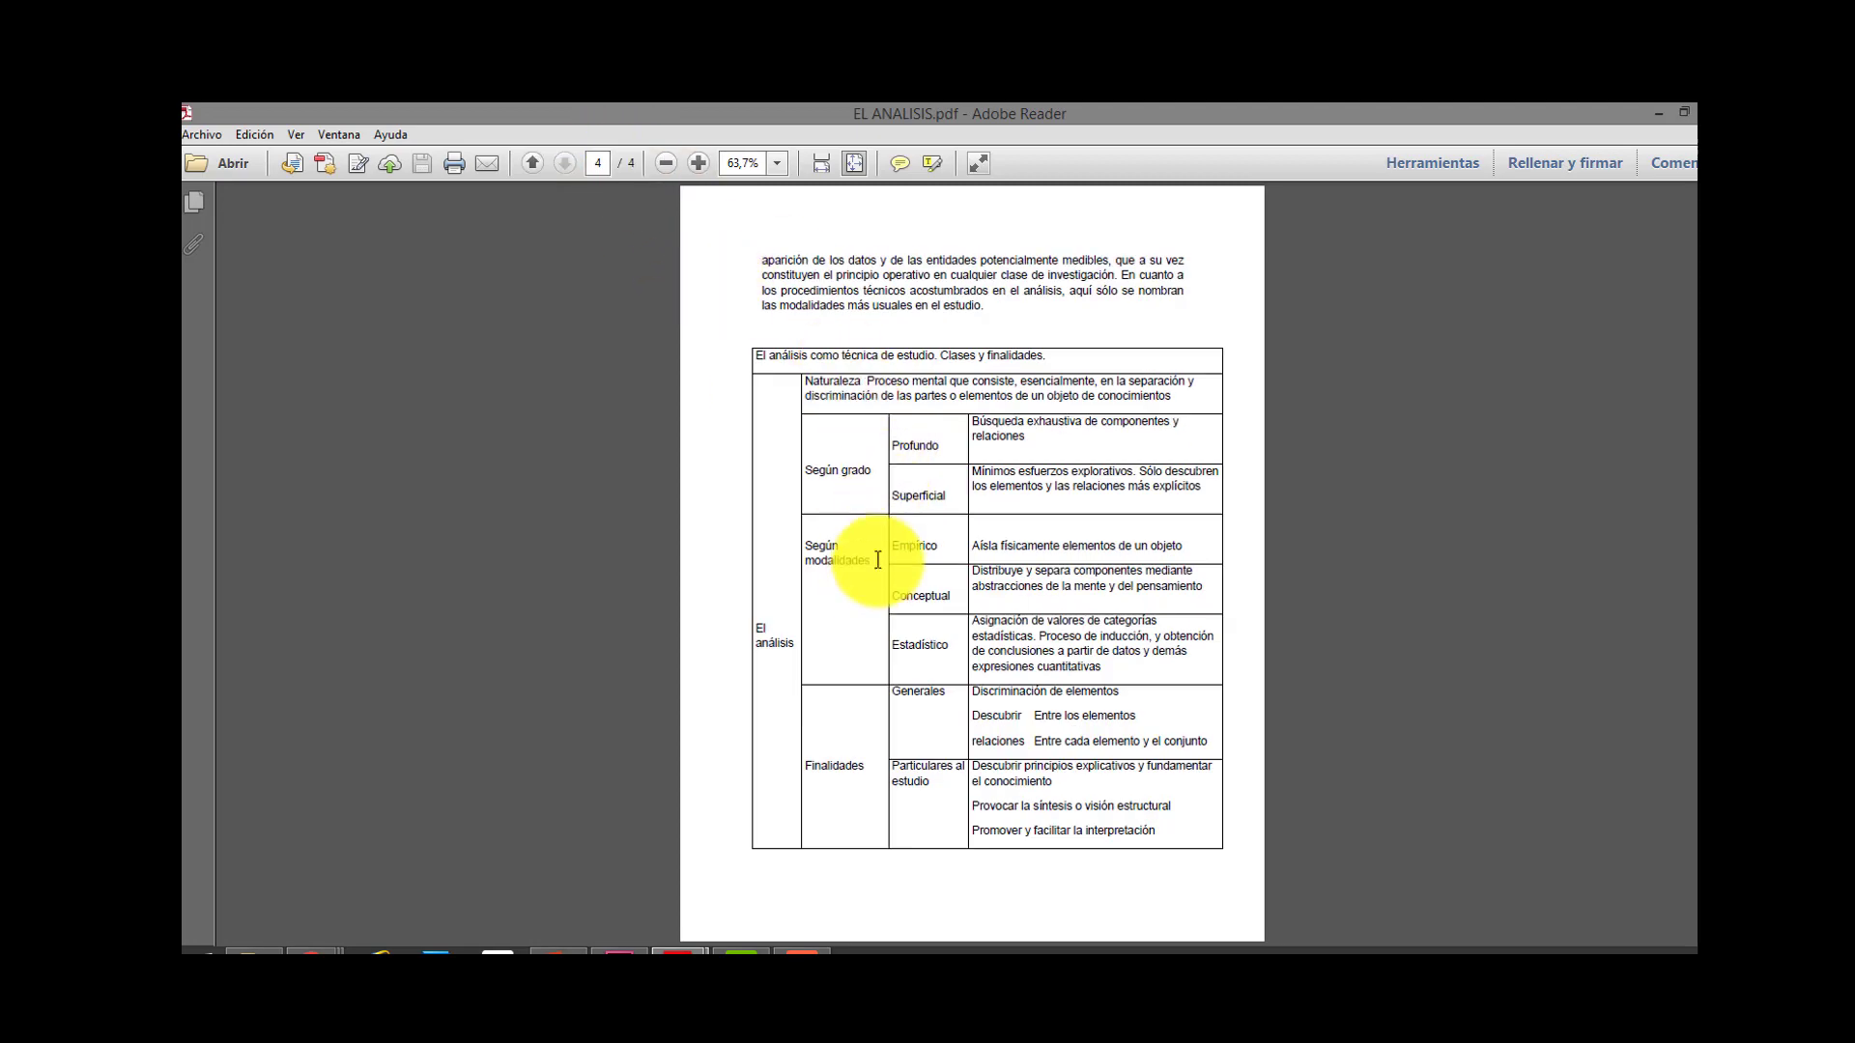
{"action": "scroll", "coordinate": [877, 556], "scroll_direction": "up", "scroll_amount": 10}
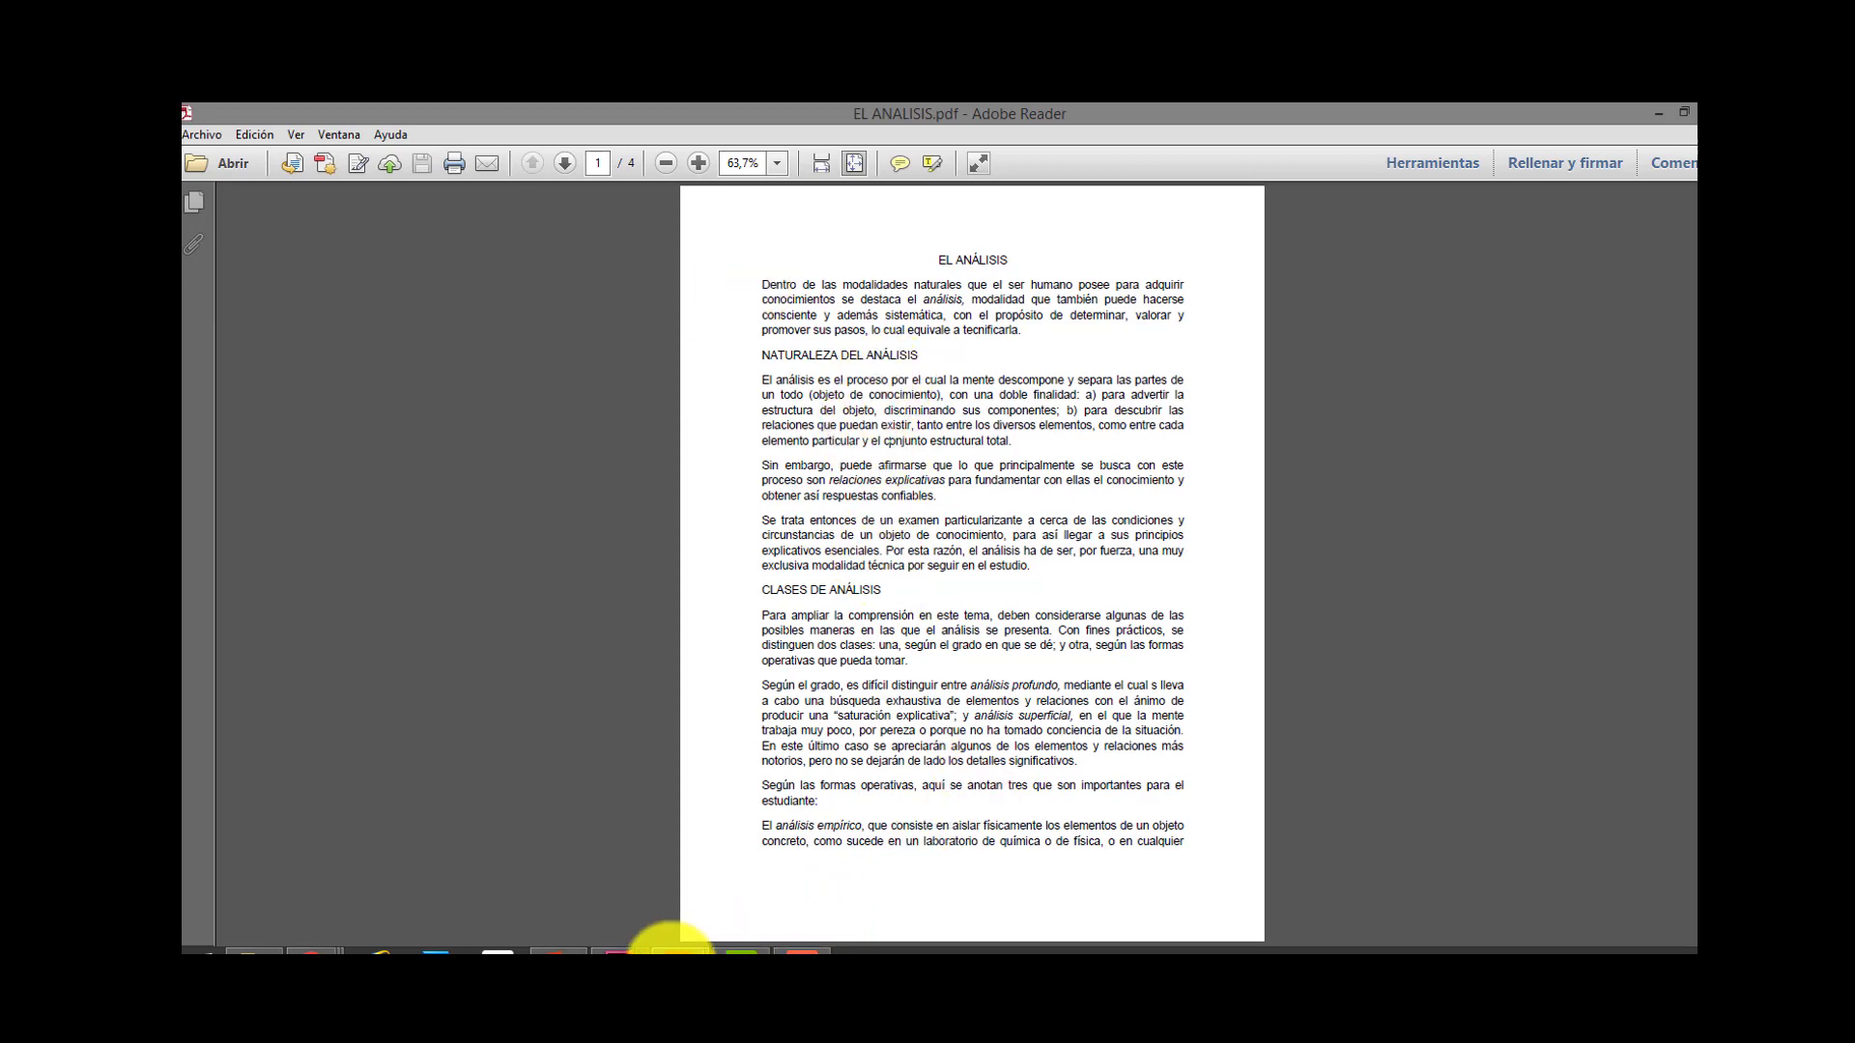
{"action": "left_click", "coordinate": [727, 856]}
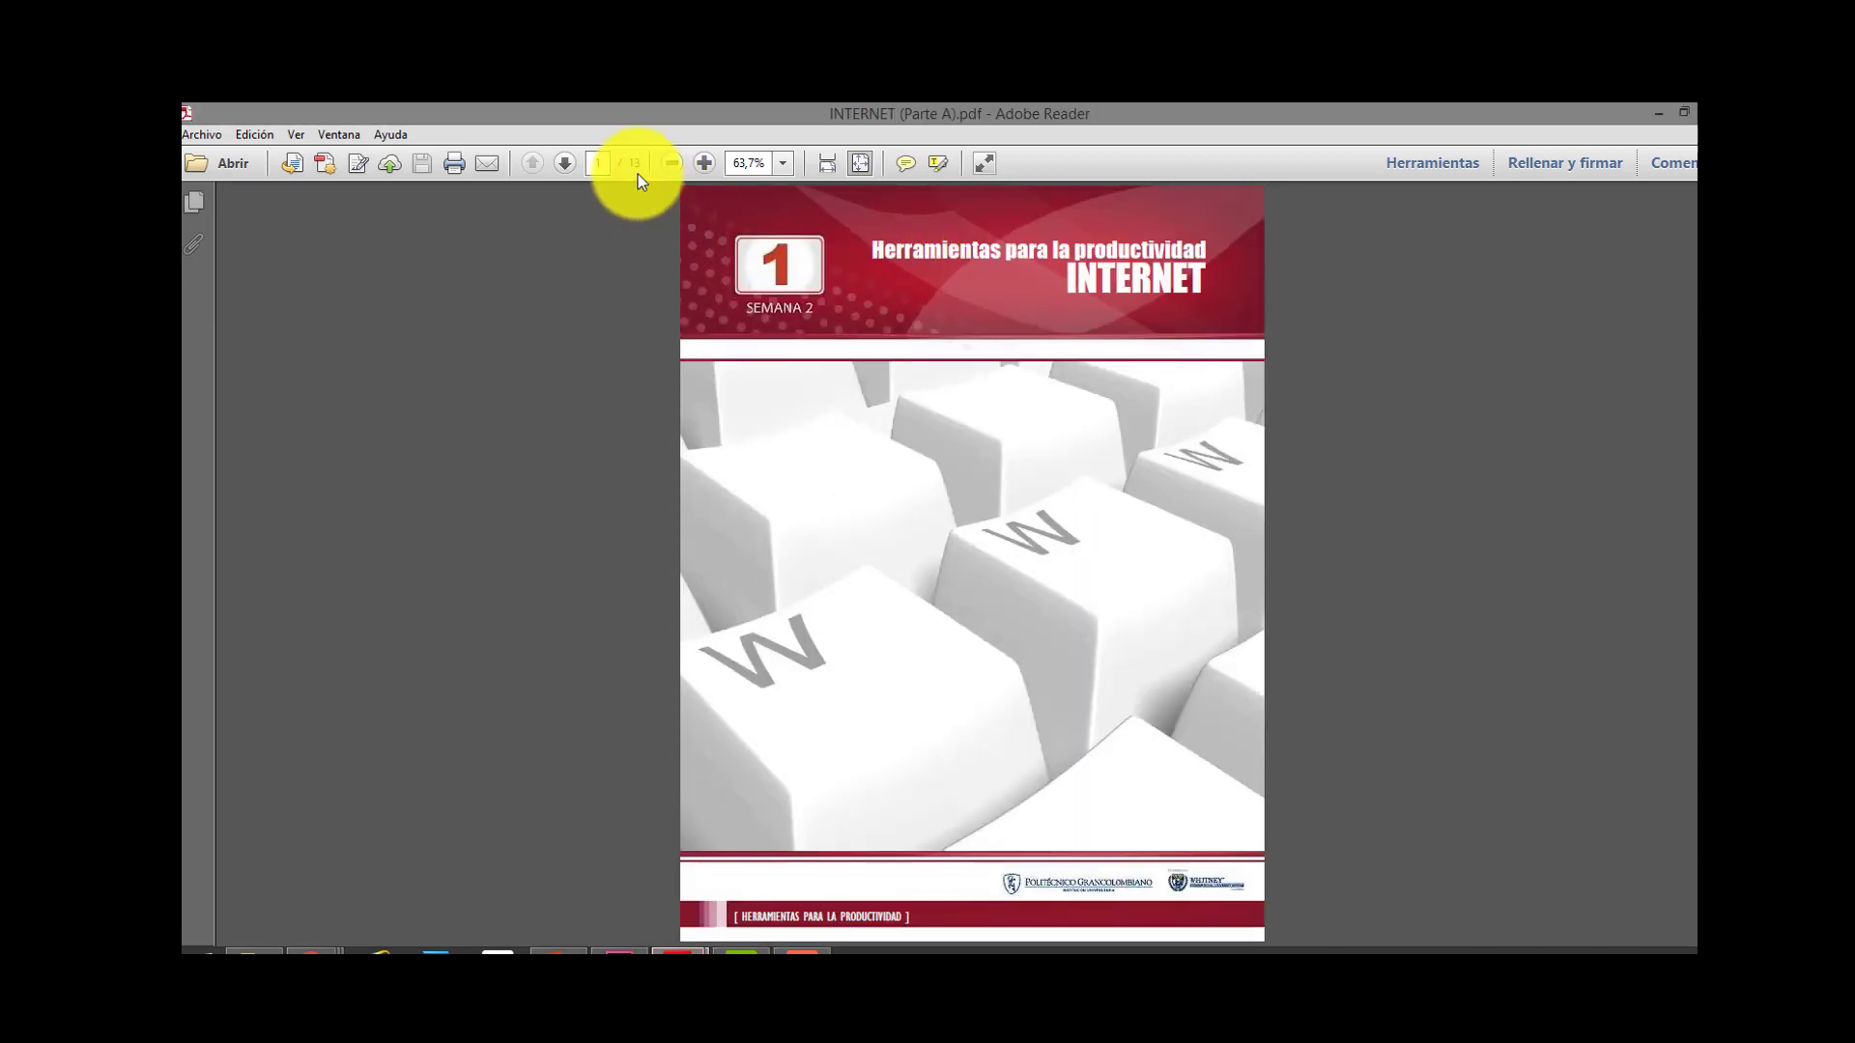
{"action": "scroll", "coordinate": [605, 347], "scroll_direction": "down", "scroll_amount": 5}
{"action": "scroll", "coordinate": [605, 347], "scroll_direction": "down", "scroll_amount": 3}
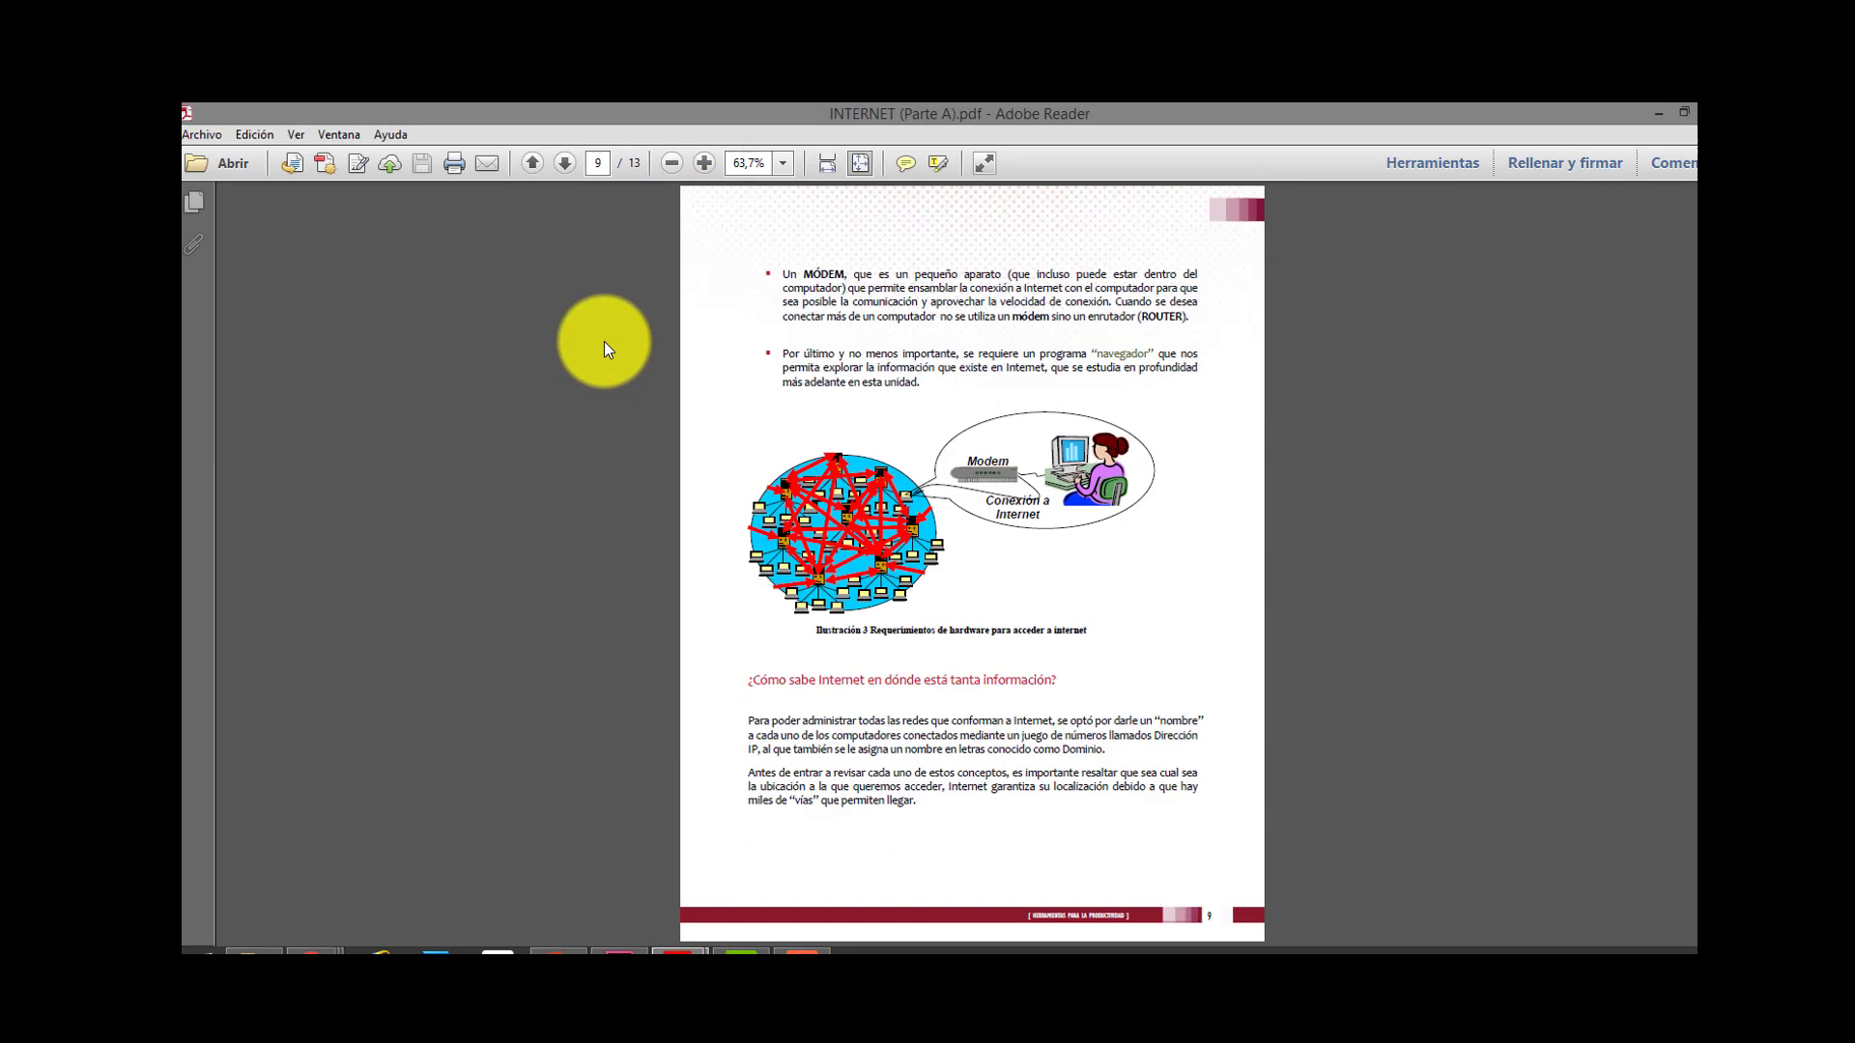
{"action": "scroll", "coordinate": [605, 347], "scroll_direction": "down", "scroll_amount": 4}
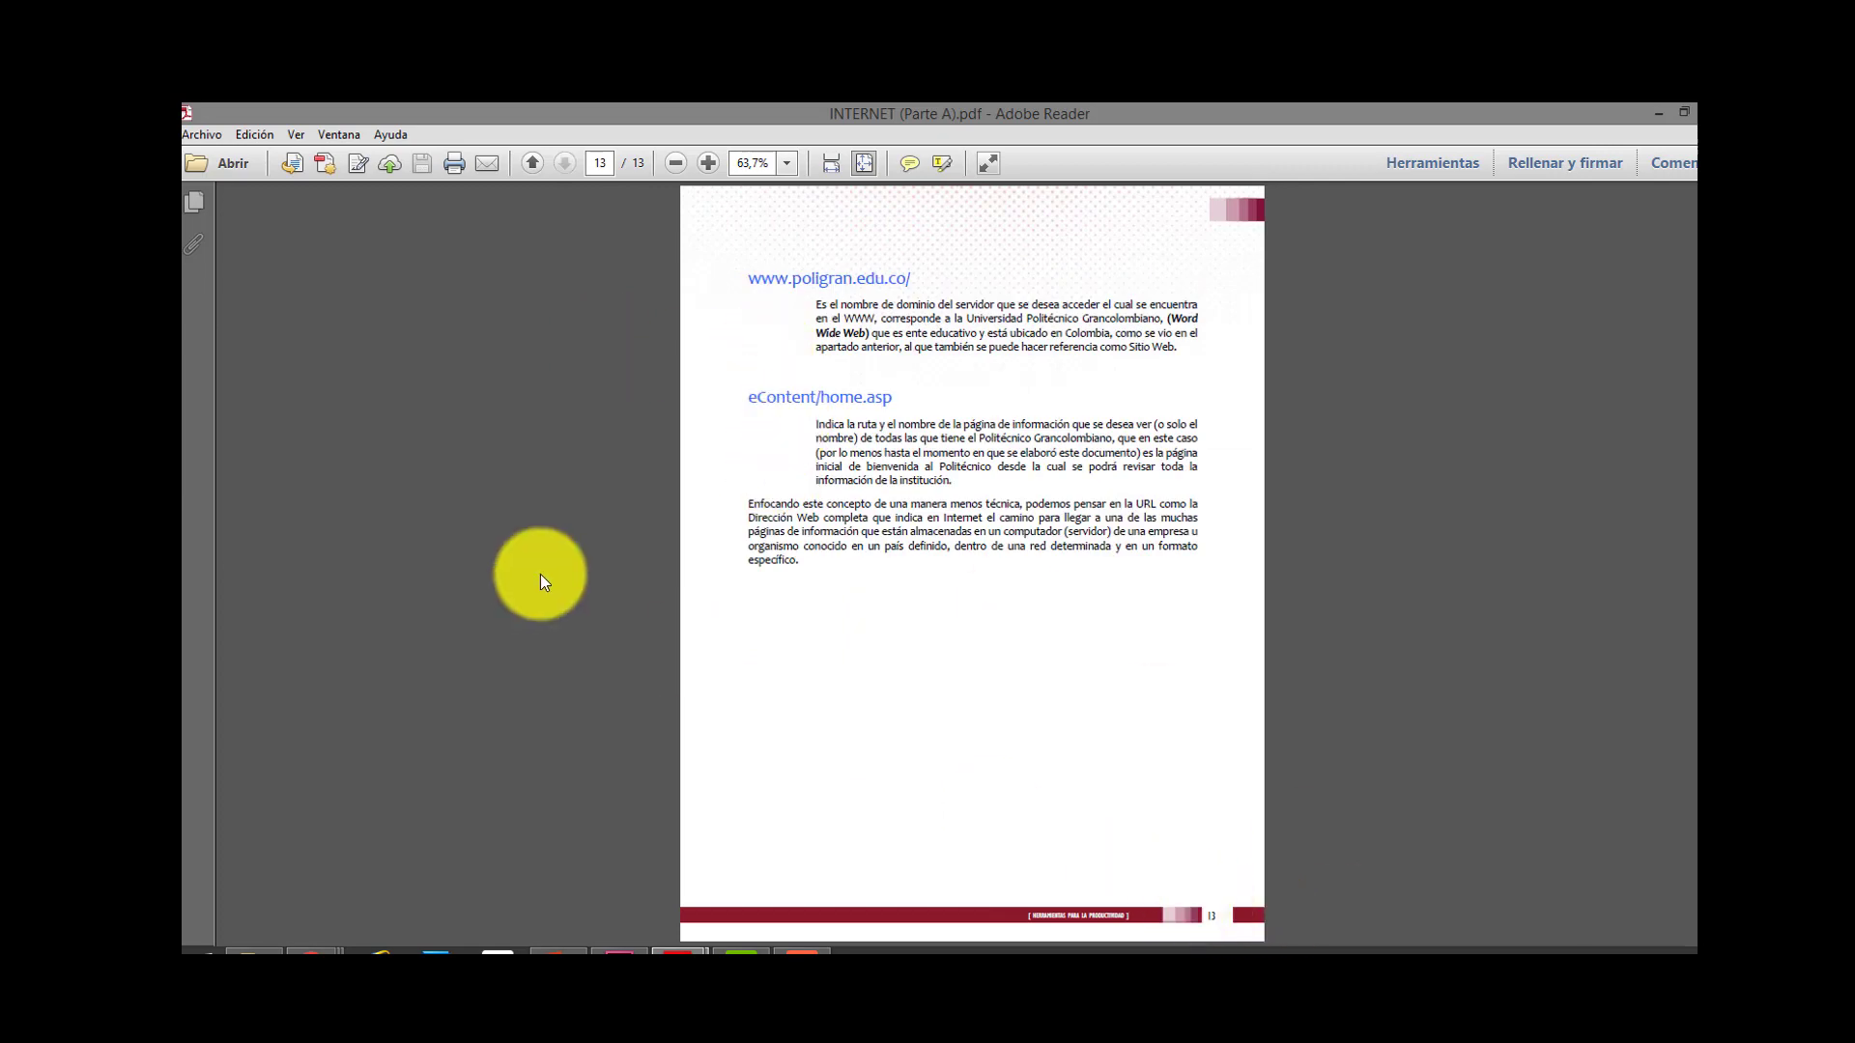
{"action": "scroll", "coordinate": [551, 555], "scroll_direction": "up", "scroll_amount": 5}
{"action": "scroll", "coordinate": [568, 558], "scroll_direction": "up", "scroll_amount": 6}
{"action": "scroll", "coordinate": [570, 560], "scroll_direction": "up", "scroll_amount": 1}
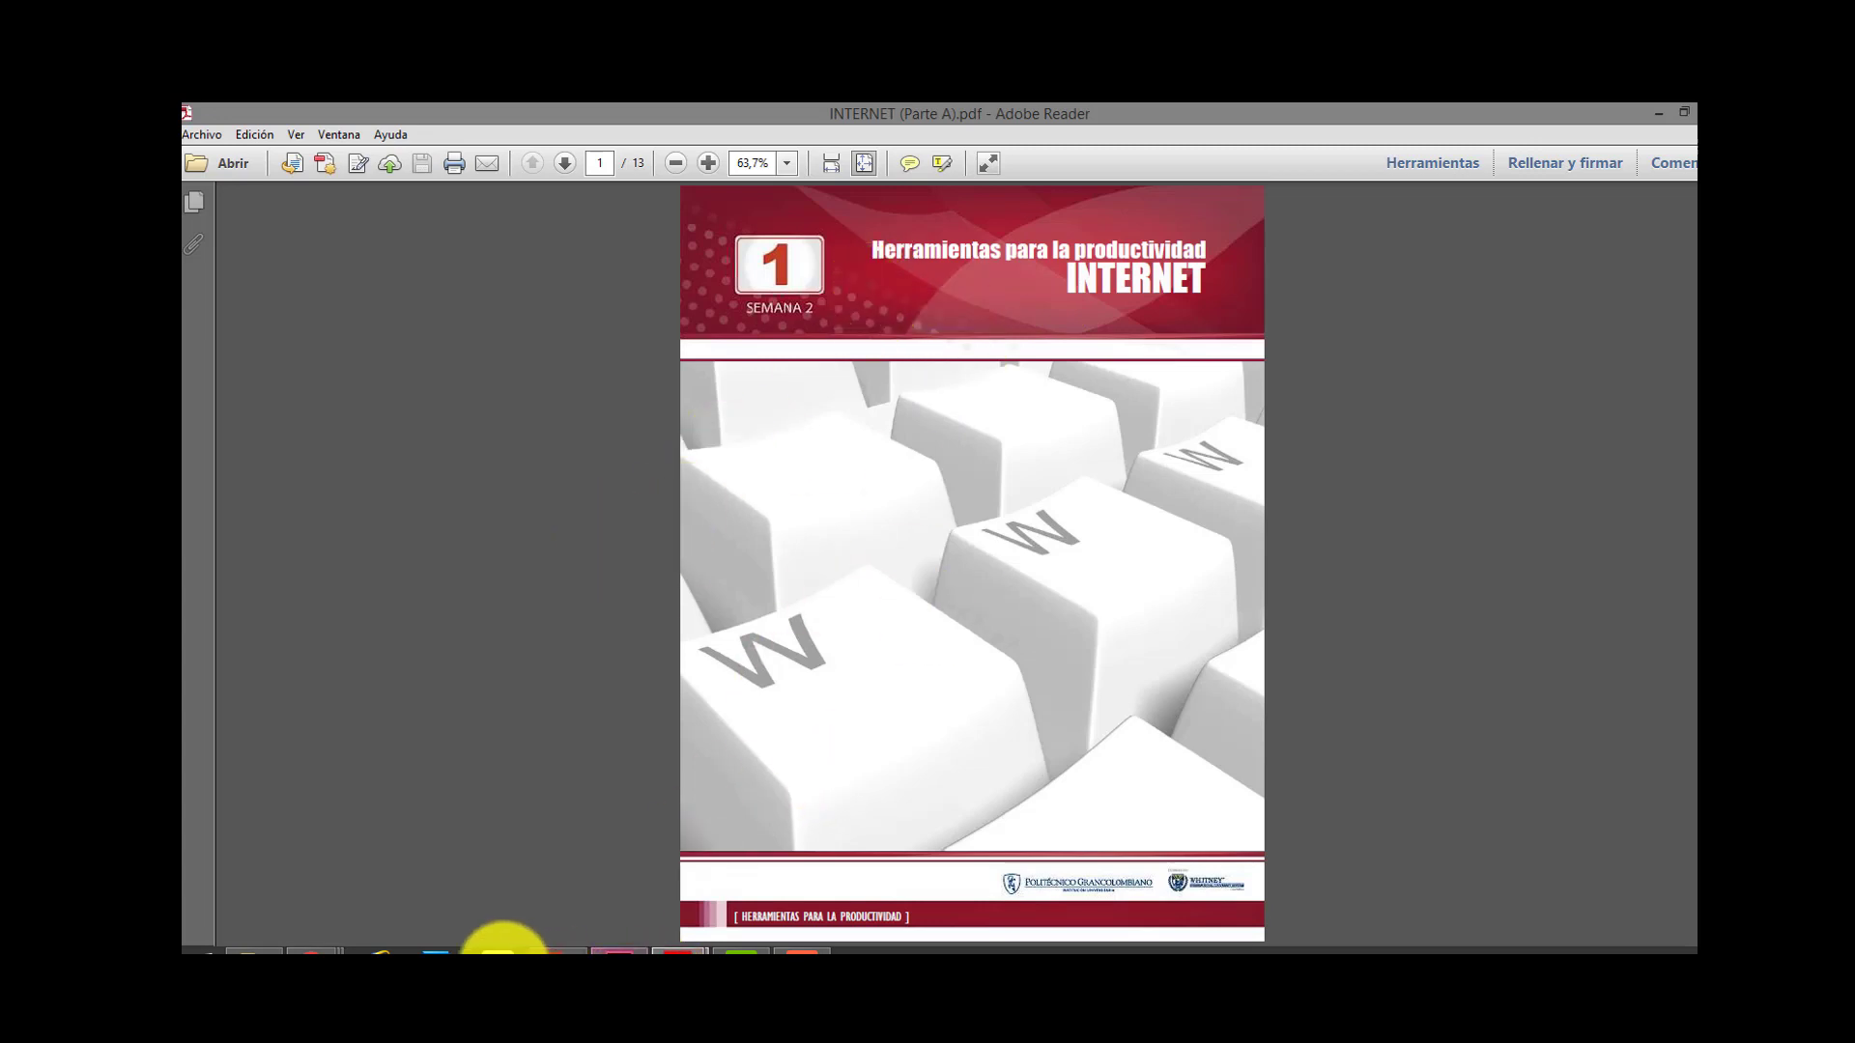
{"action": "mouse_move", "coordinate": [496, 952]}
{"action": "left_click", "coordinate": [716, 857]}
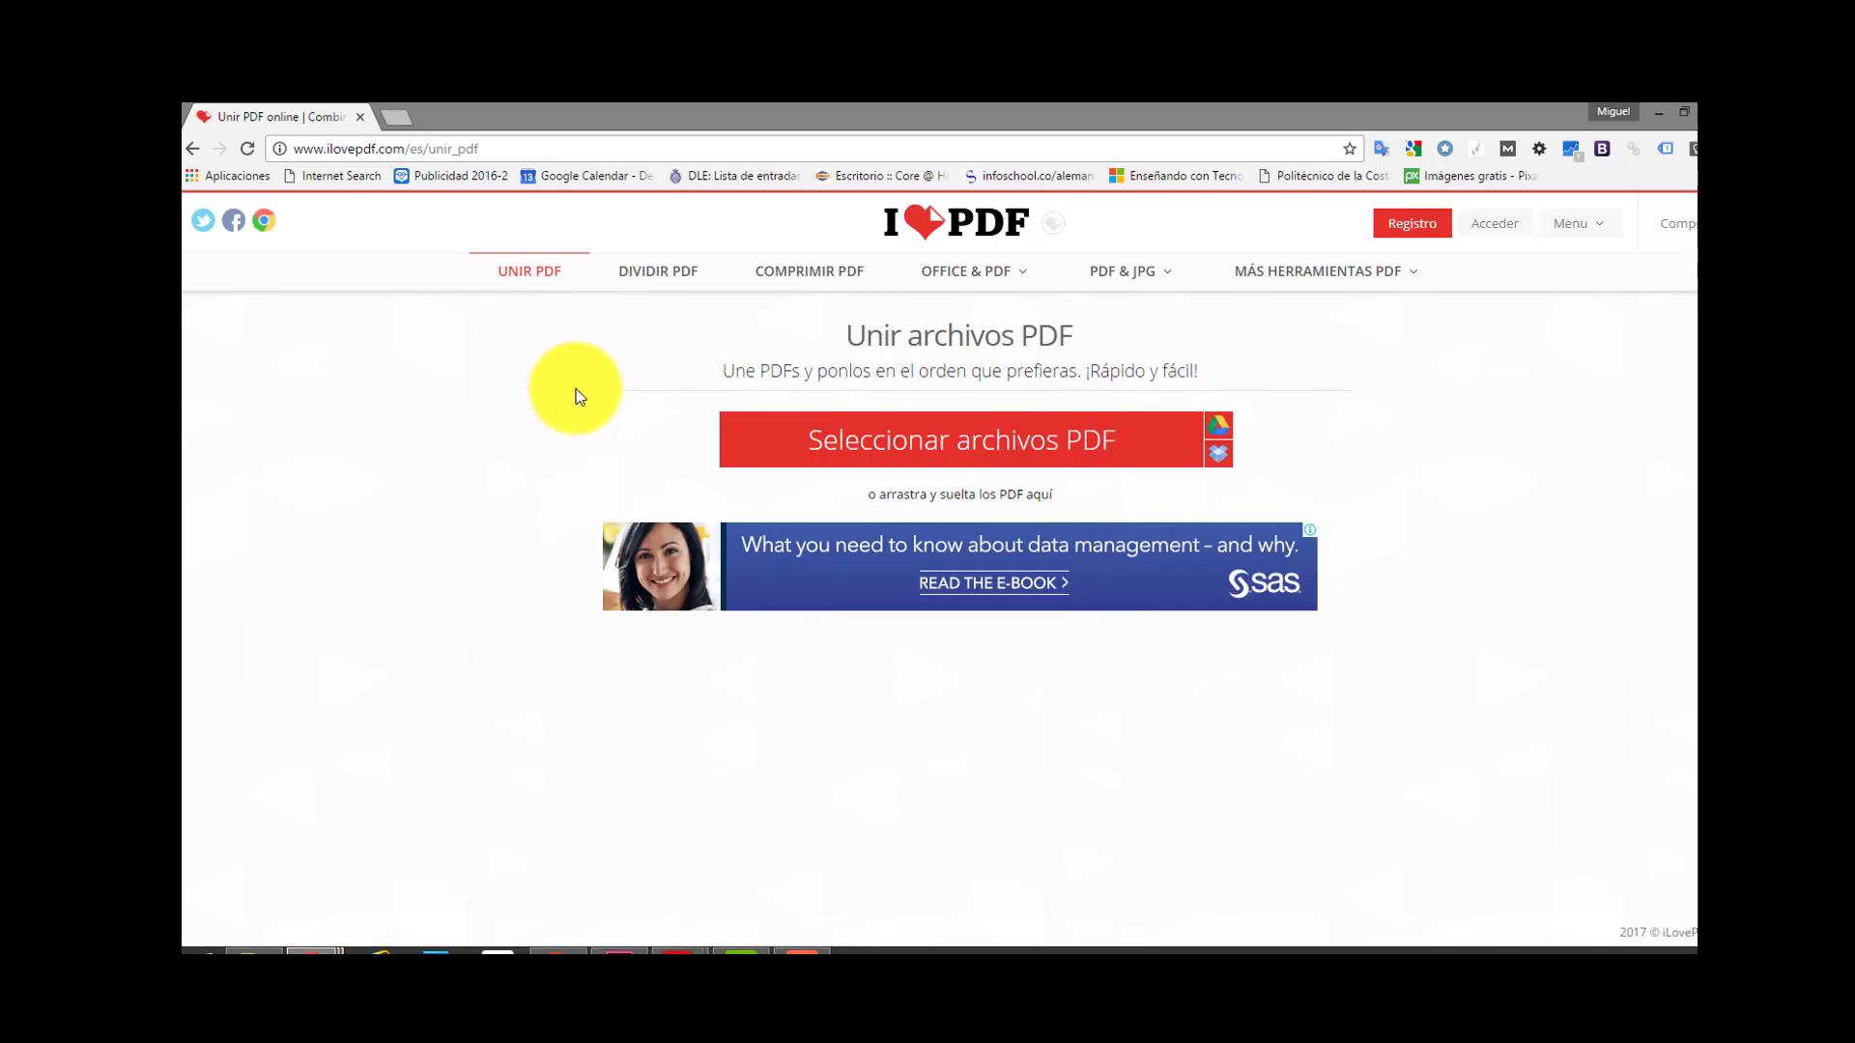
- Upload EL ANALISIS.pdf and INTERNET (Parte A).pdf together, in that order, to the merge tool
{"action": "left_click", "coordinate": [947, 440]}
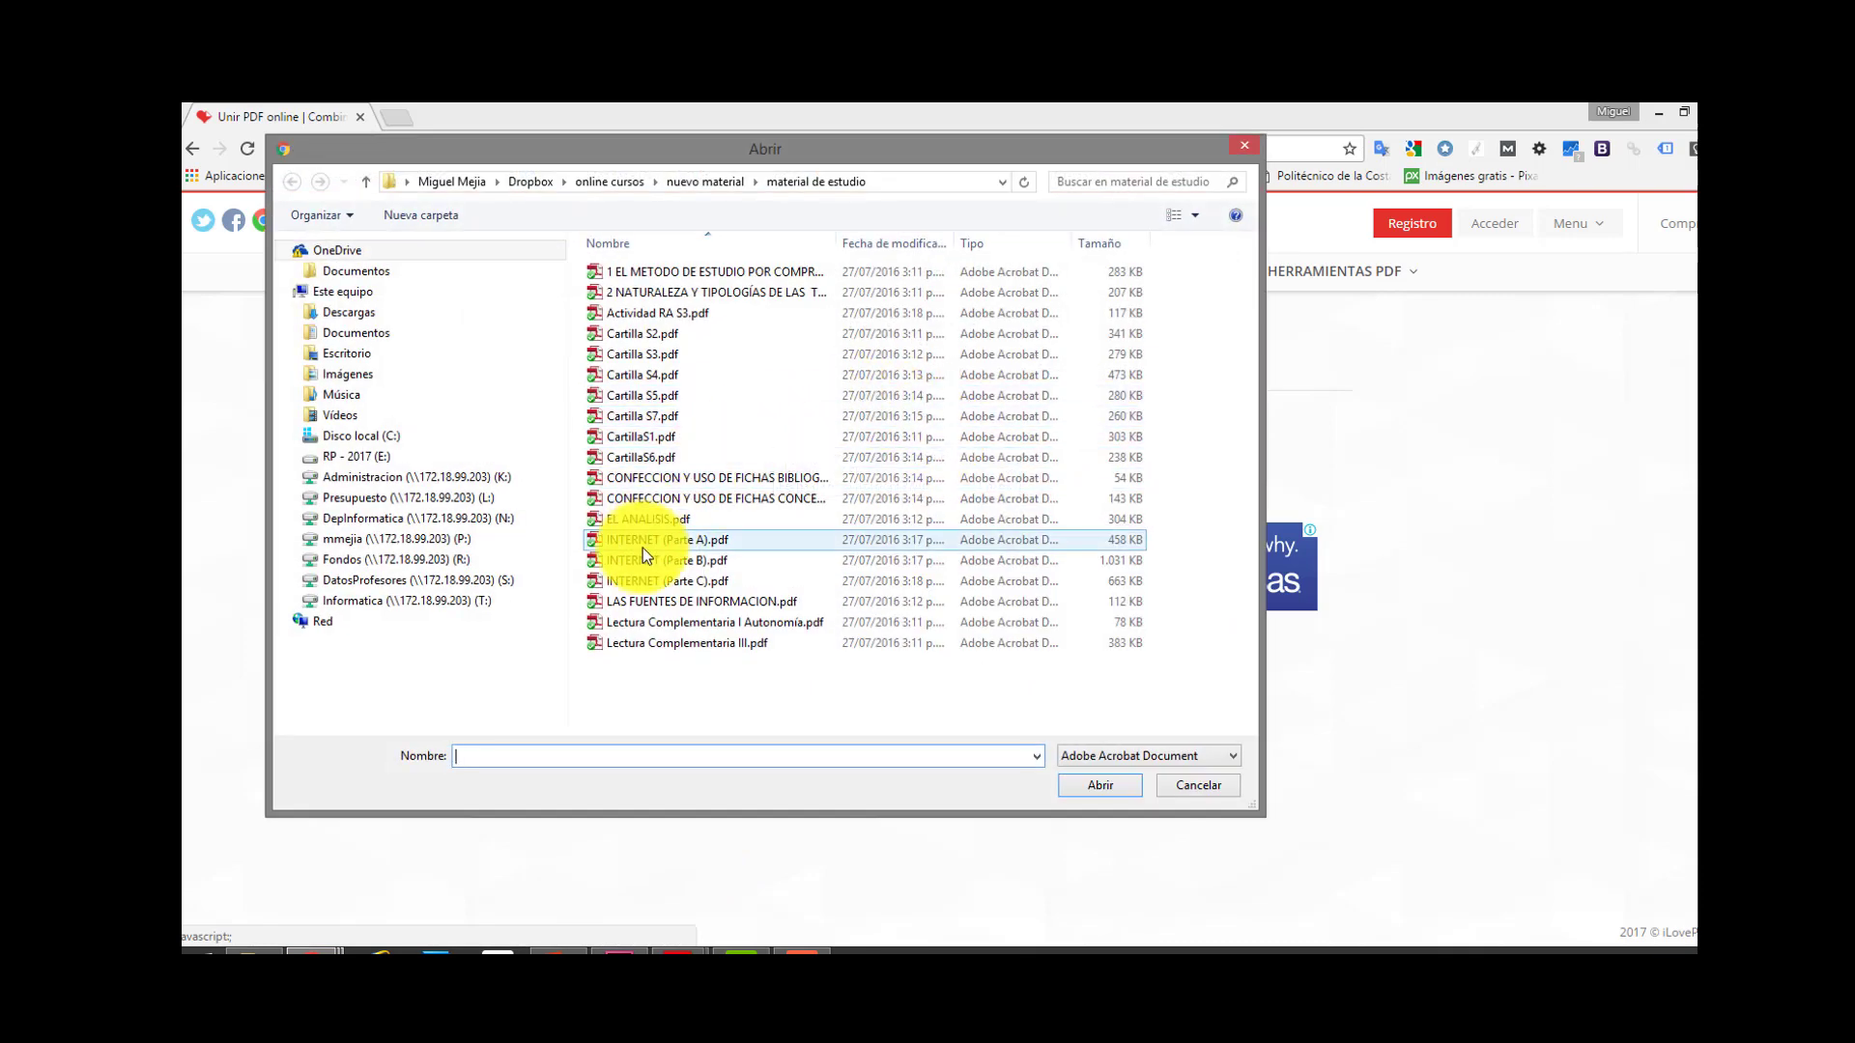
{"action": "left_click", "coordinate": [643, 520]}
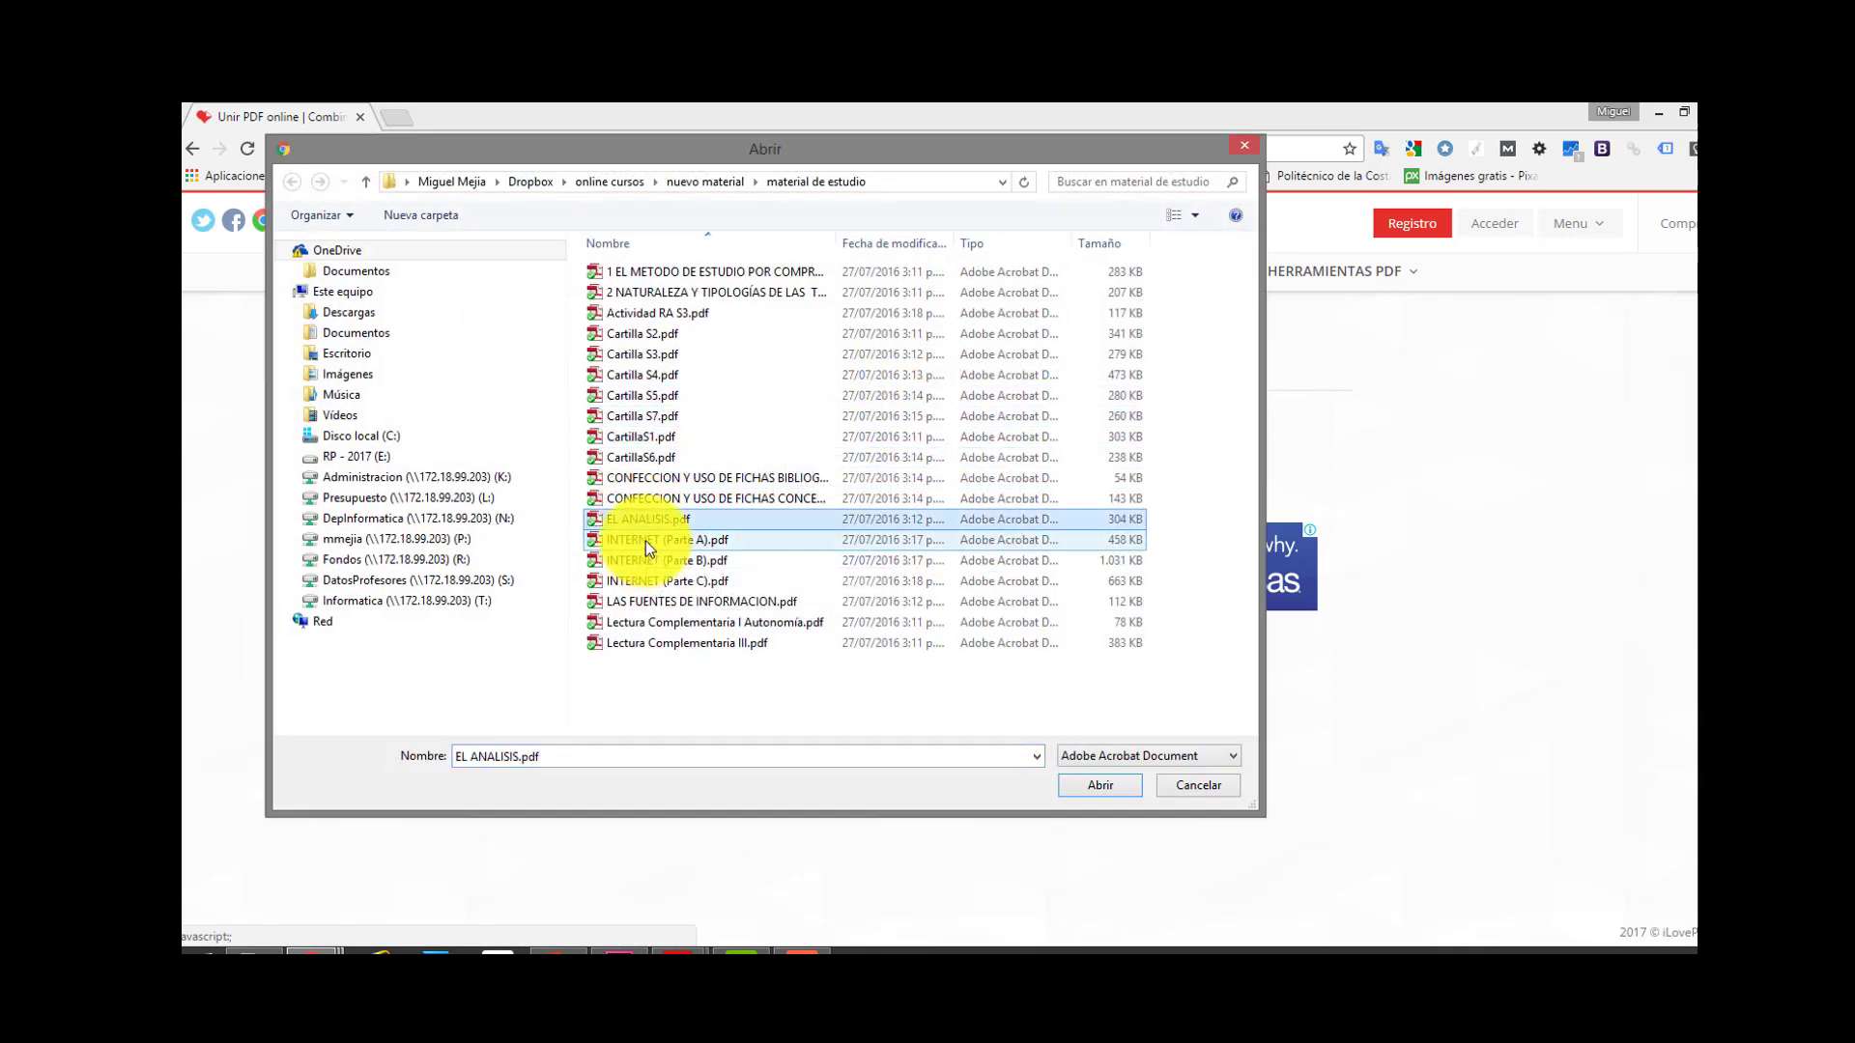
{"action": "left_click", "coordinate": [646, 541], "text": "ctrl"}
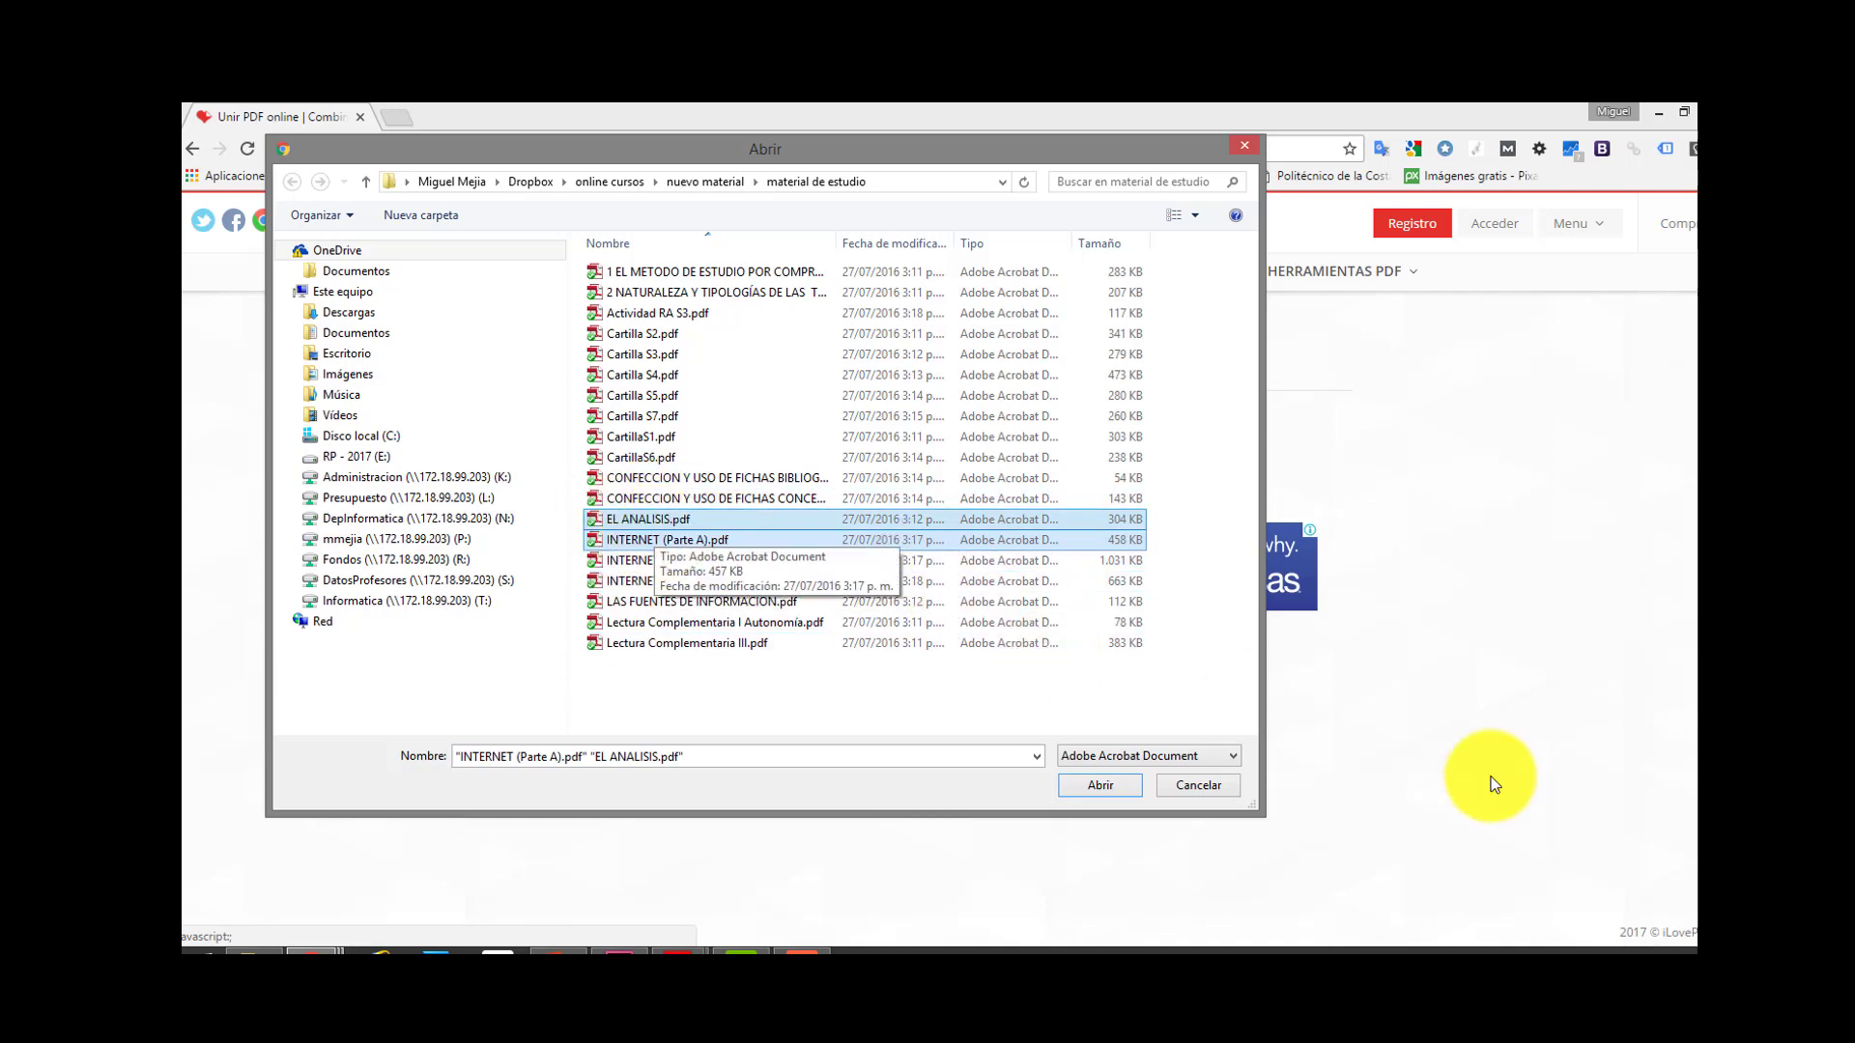
{"action": "left_click", "coordinate": [1105, 785]}
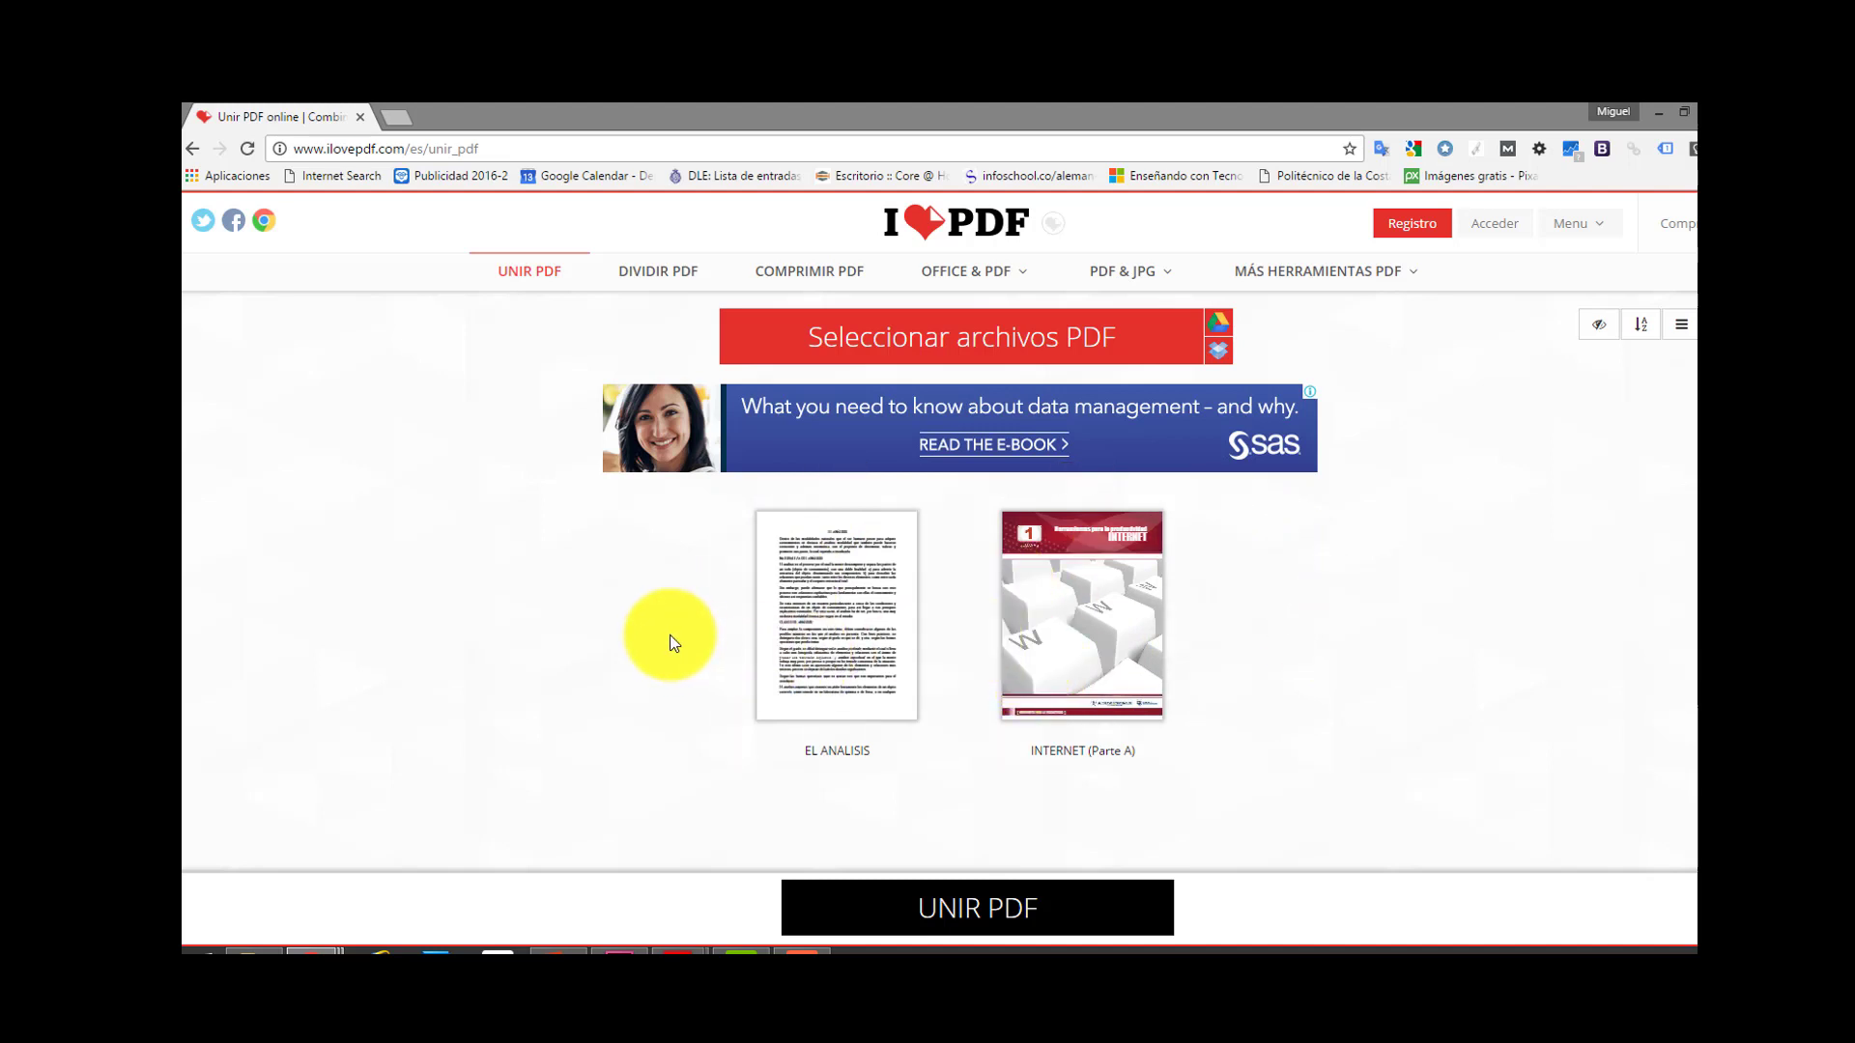
- Merge the two uploaded PDFs and download the combined ilovepdf_merged (2).pdf
{"action": "left_click", "coordinate": [978, 916]}
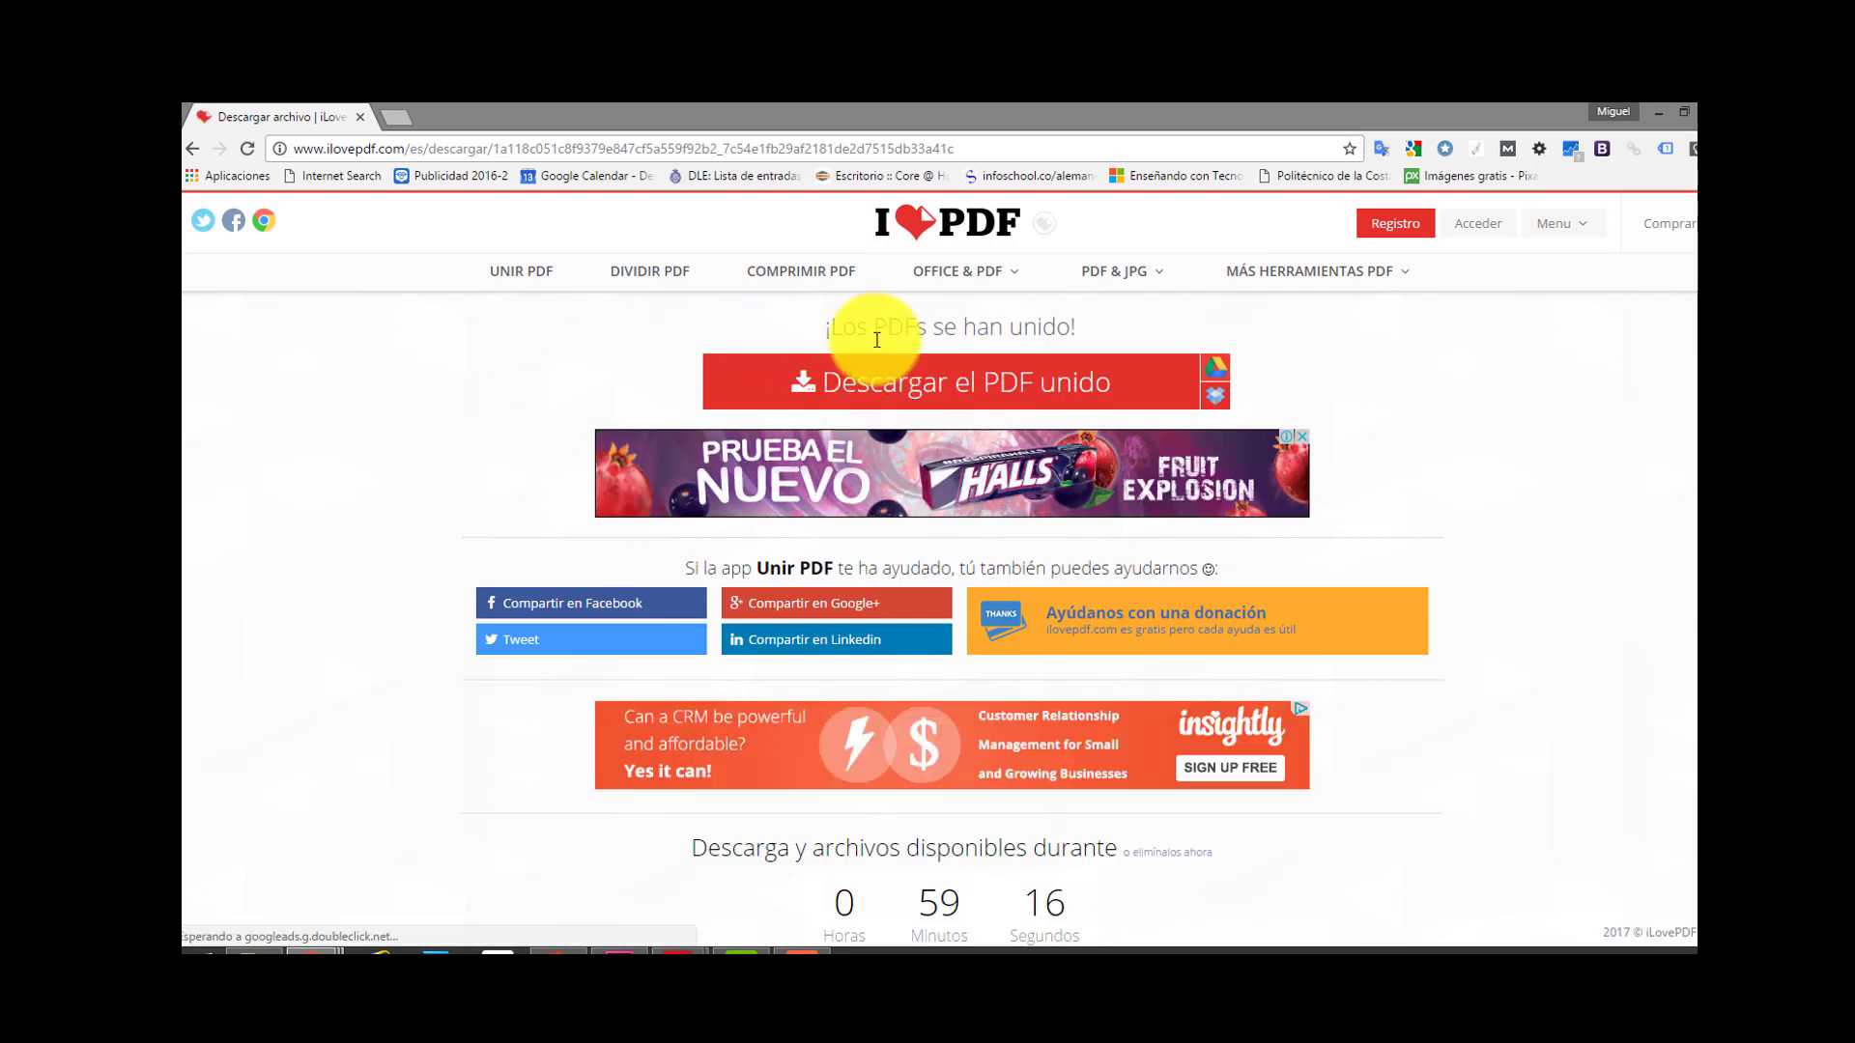
{"action": "left_click", "coordinate": [918, 402]}
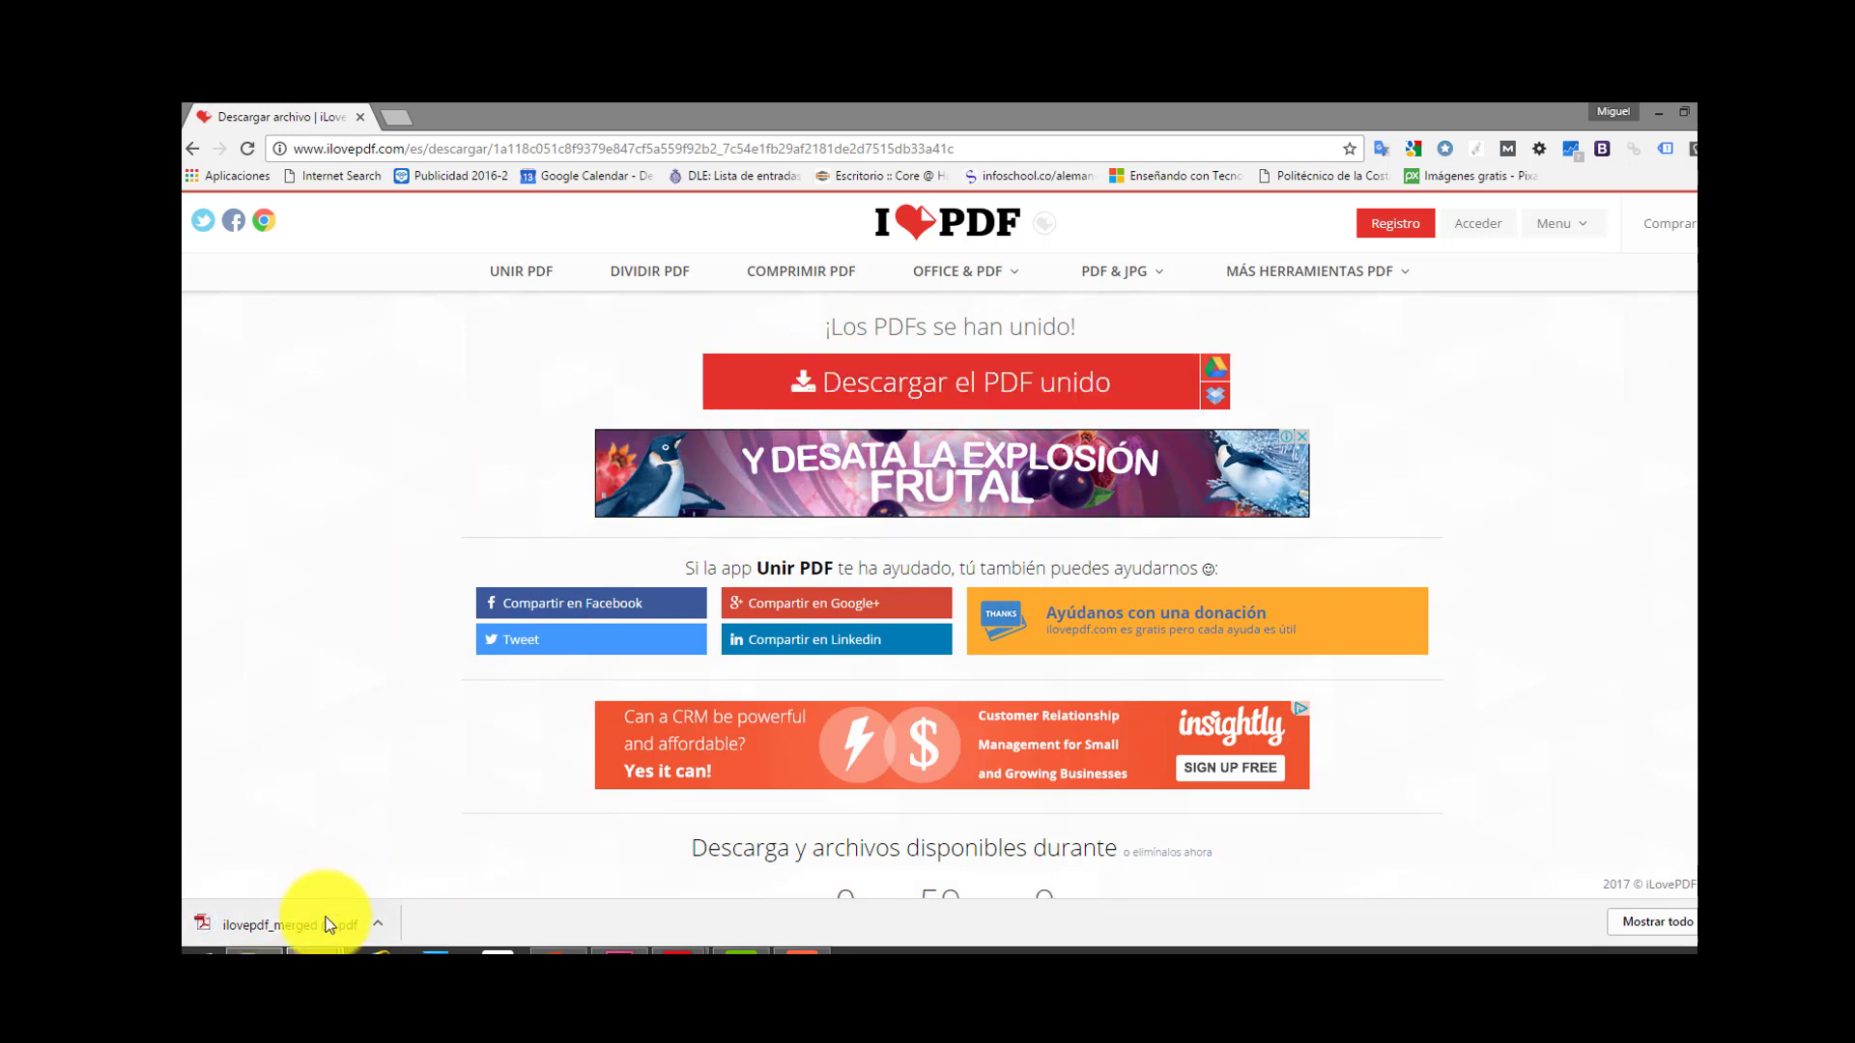
- Open the downloaded ilovepdf_merged (2).pdf from its folder in Adobe Reader, fitted to the page
{"action": "left_click", "coordinate": [381, 930]}
{"action": "left_click", "coordinate": [433, 855]}
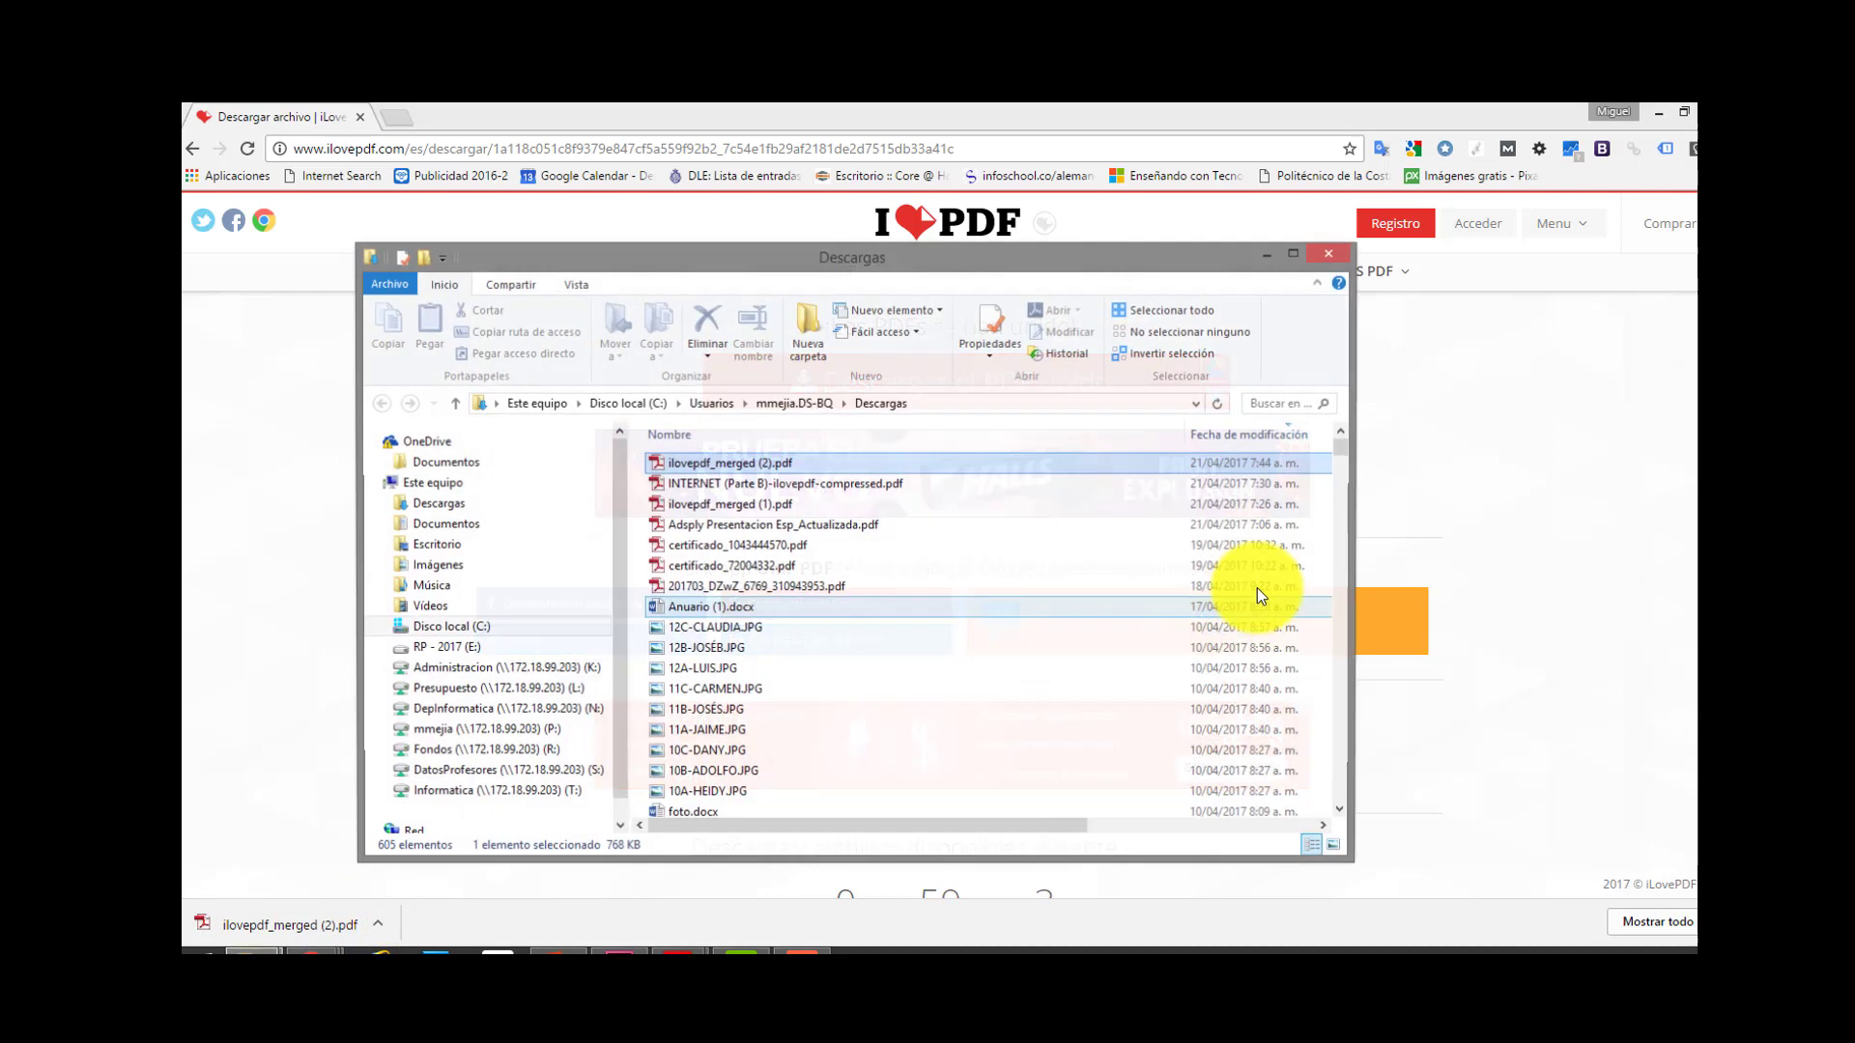
{"action": "double_click", "coordinate": [704, 468]}
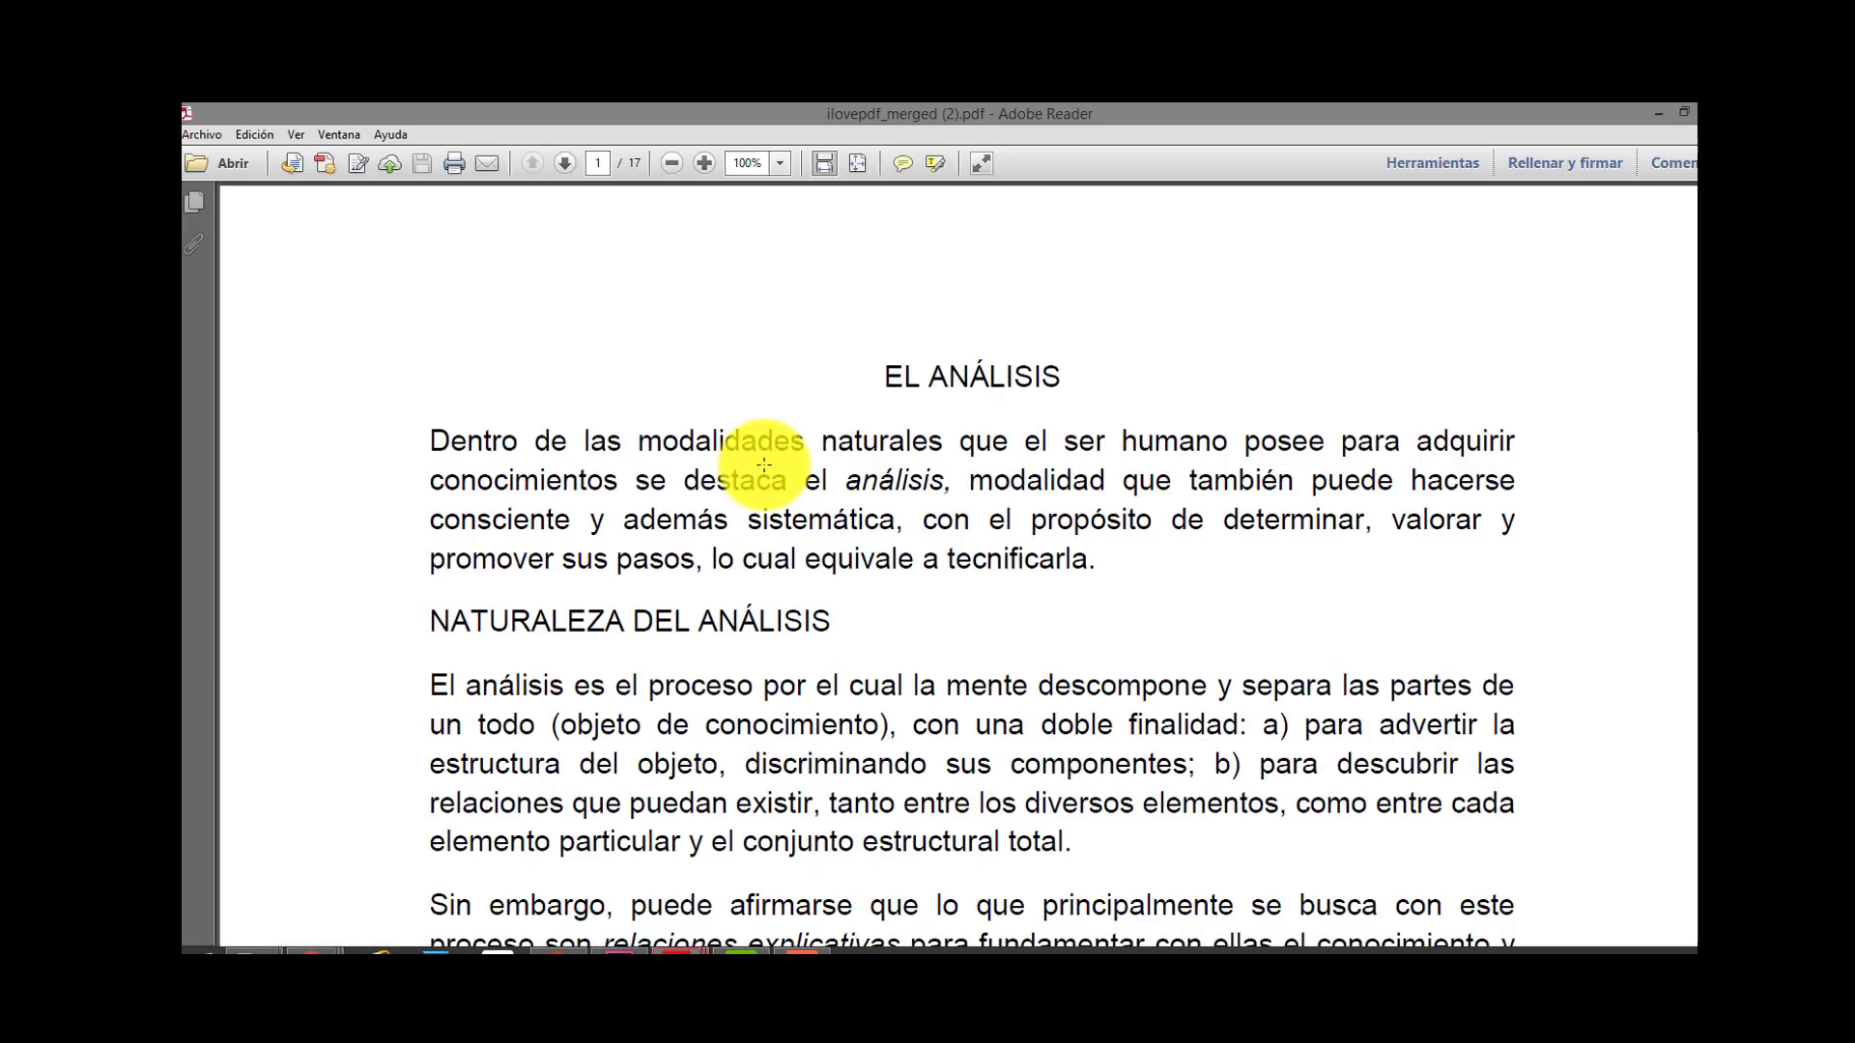
{"action": "left_click", "coordinate": [860, 166]}
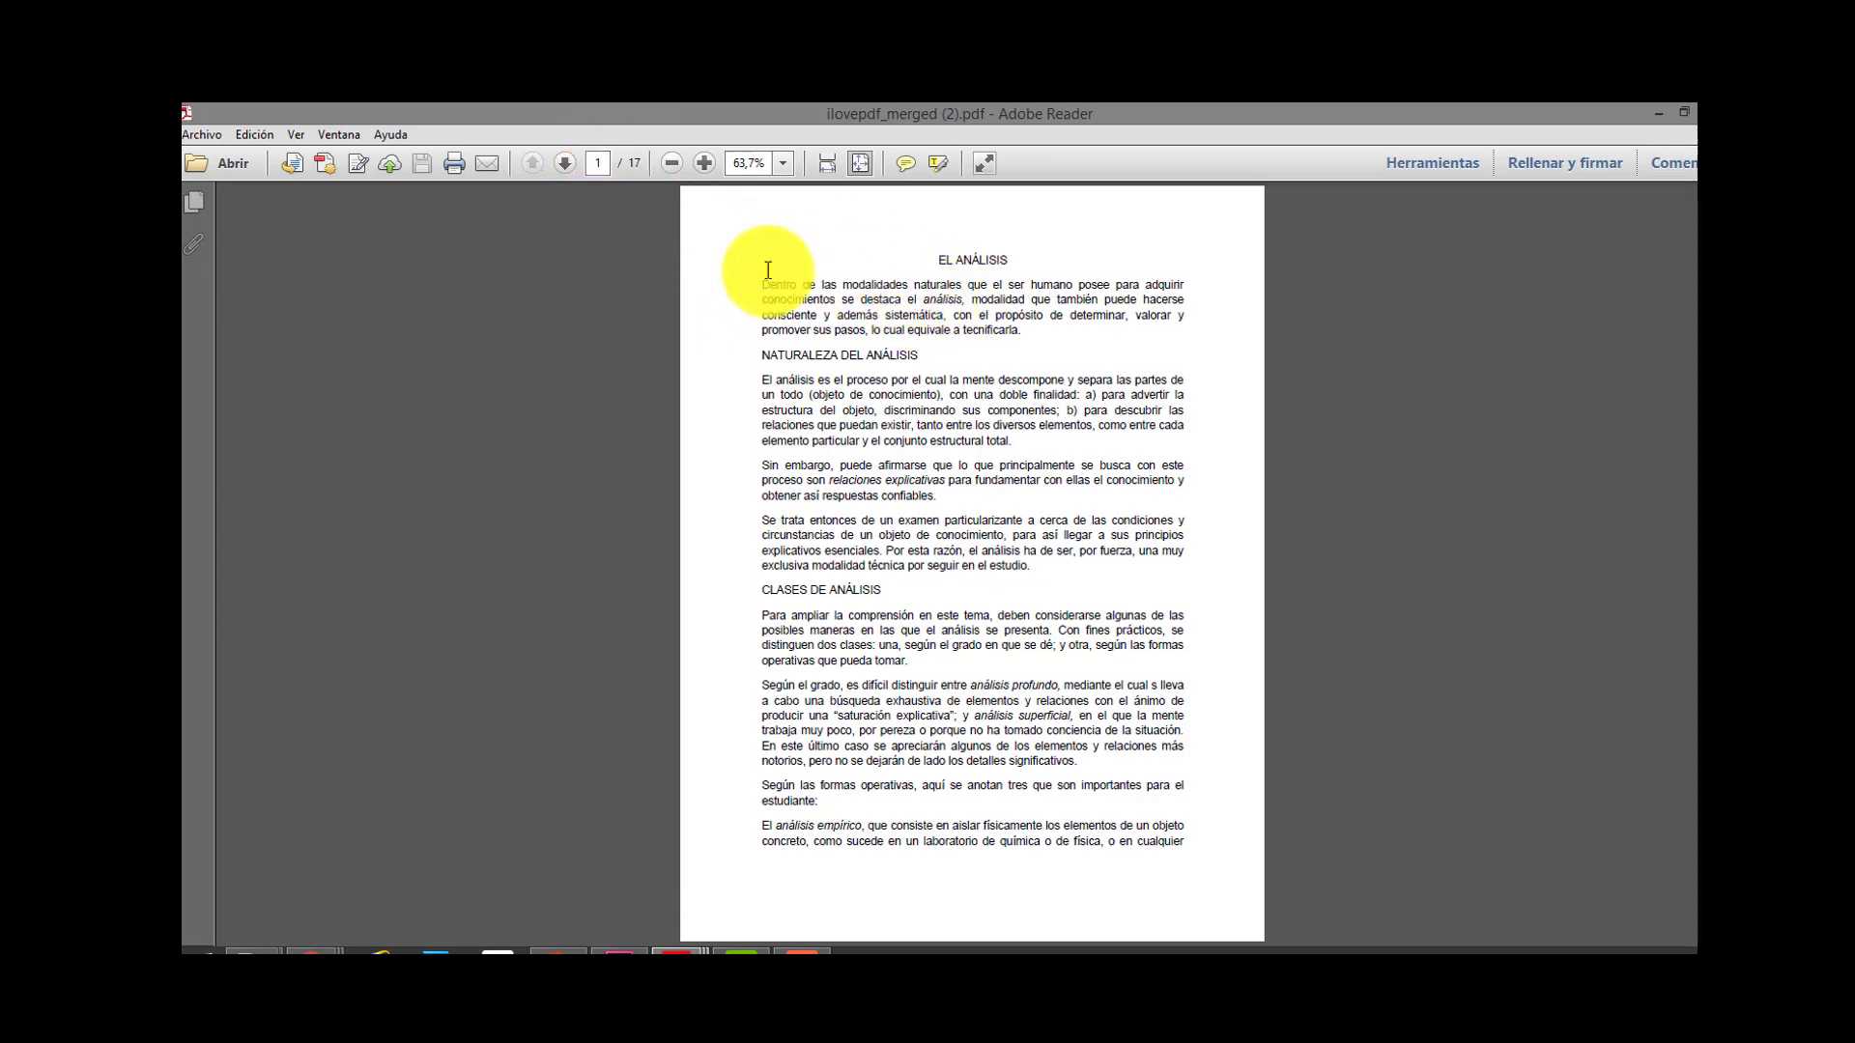
- Scroll through all 17 pages, close the document, and return to the iLovePDF download page
{"action": "scroll", "coordinate": [799, 443], "scroll_direction": "down", "scroll_amount": 10}
{"action": "scroll", "coordinate": [802, 351], "scroll_direction": "down", "scroll_amount": 3}
{"action": "scroll", "coordinate": [802, 351], "scroll_direction": "up", "scroll_amount": 3}
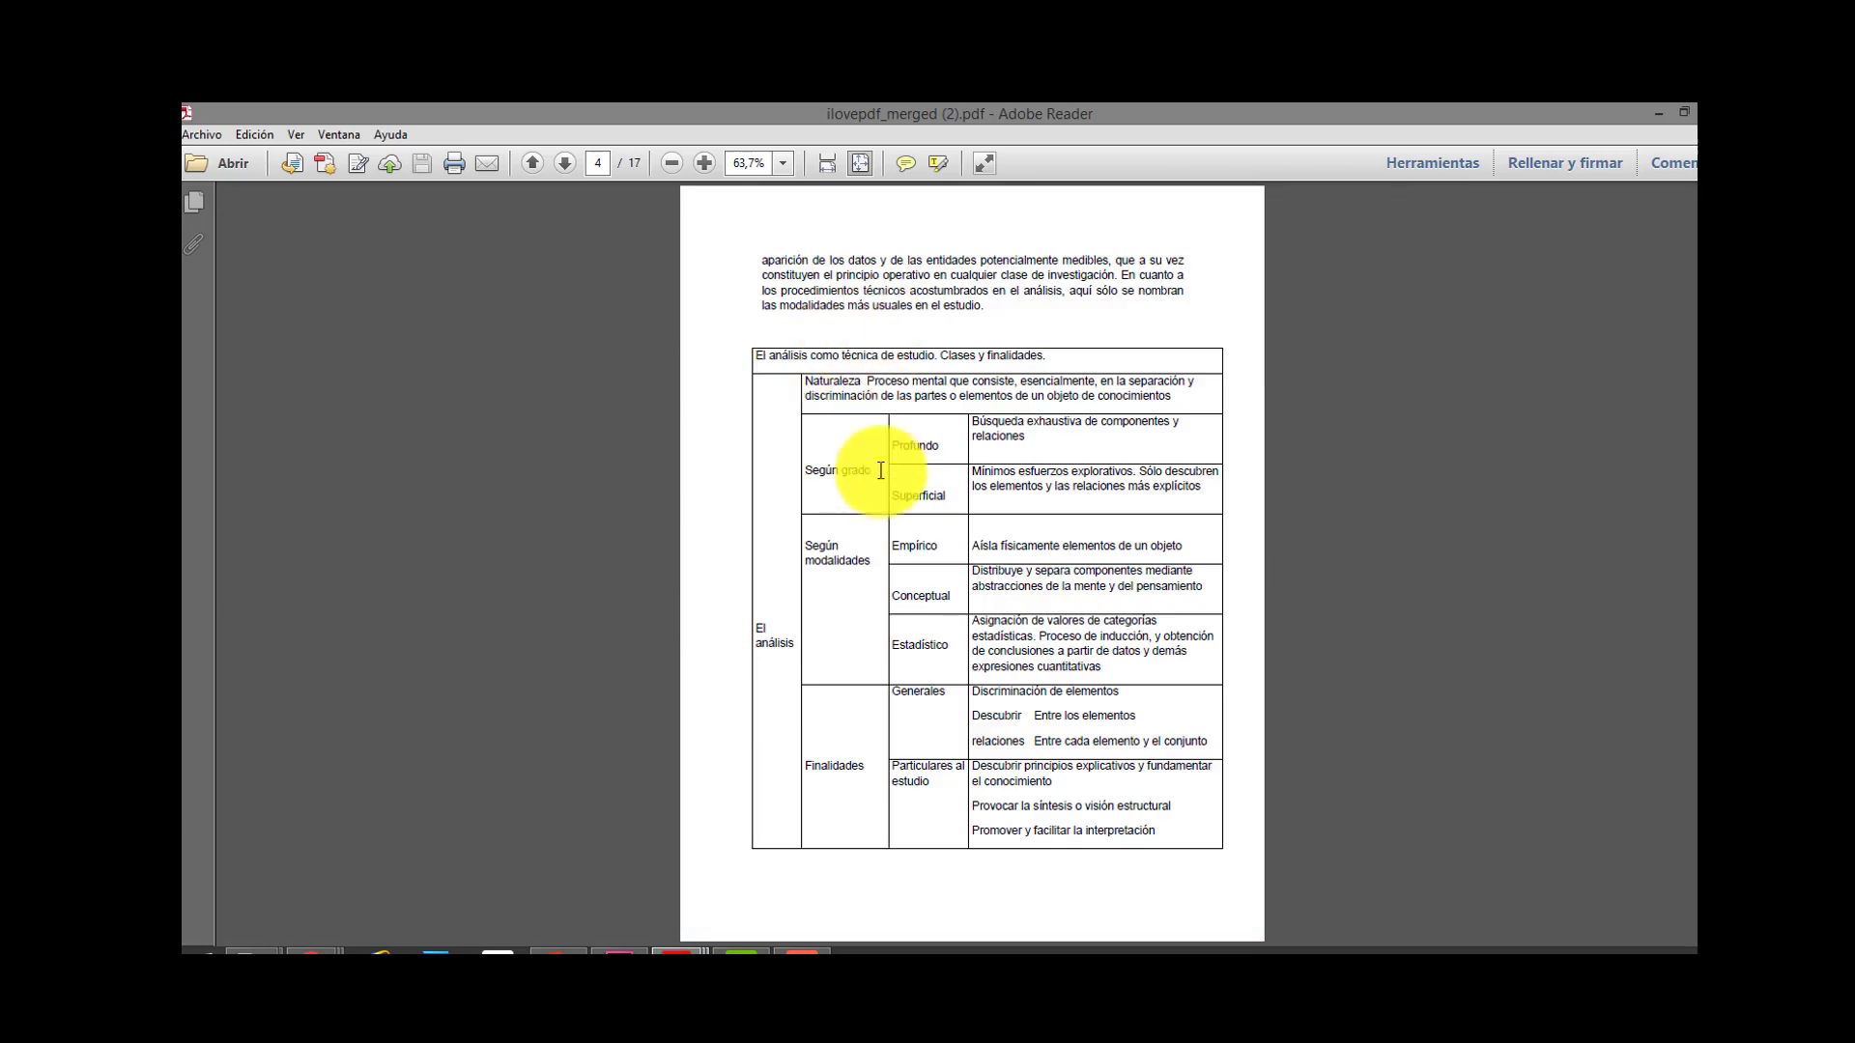
{"action": "scroll", "coordinate": [881, 470], "scroll_direction": "down", "scroll_amount": 2}
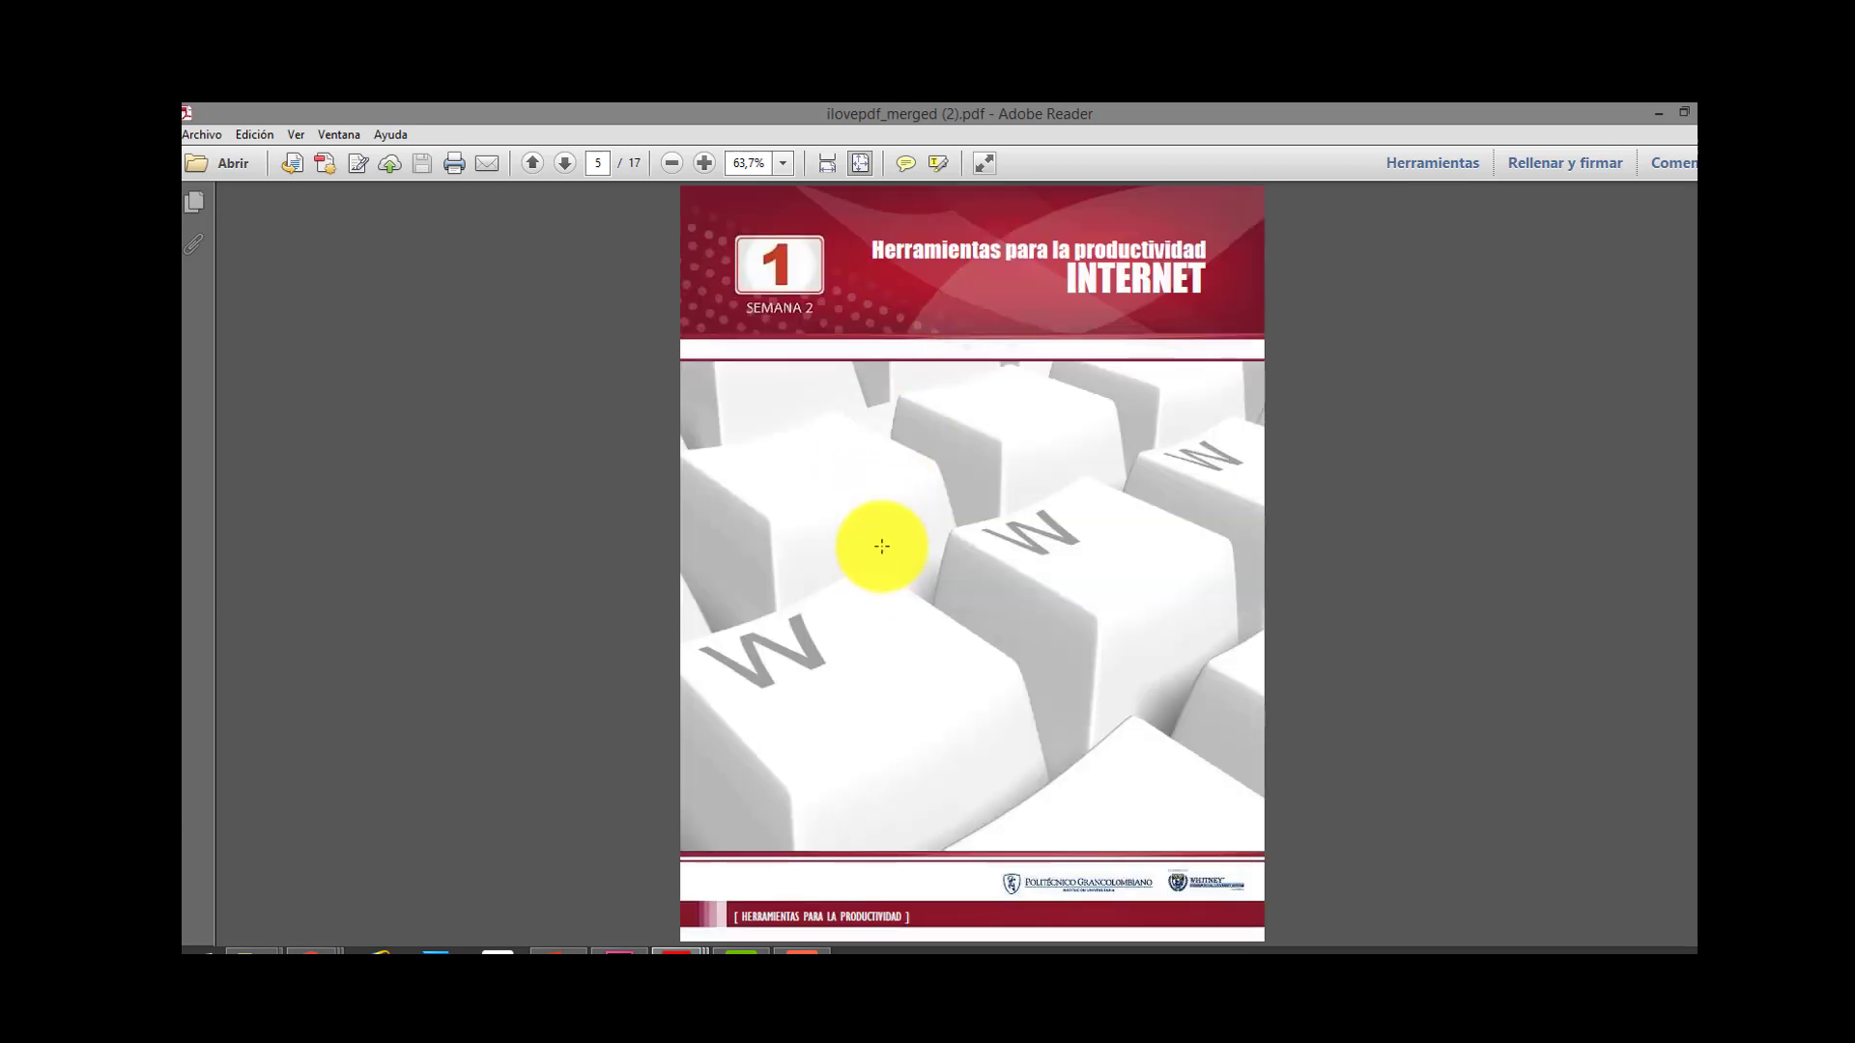
{"action": "scroll", "coordinate": [881, 546], "scroll_direction": "down", "scroll_amount": 1}
{"action": "scroll", "coordinate": [882, 544], "scroll_direction": "down", "scroll_amount": 2}
{"action": "scroll", "coordinate": [883, 543], "scroll_direction": "down", "scroll_amount": 2}
{"action": "scroll", "coordinate": [884, 541], "scroll_direction": "down", "scroll_amount": 1}
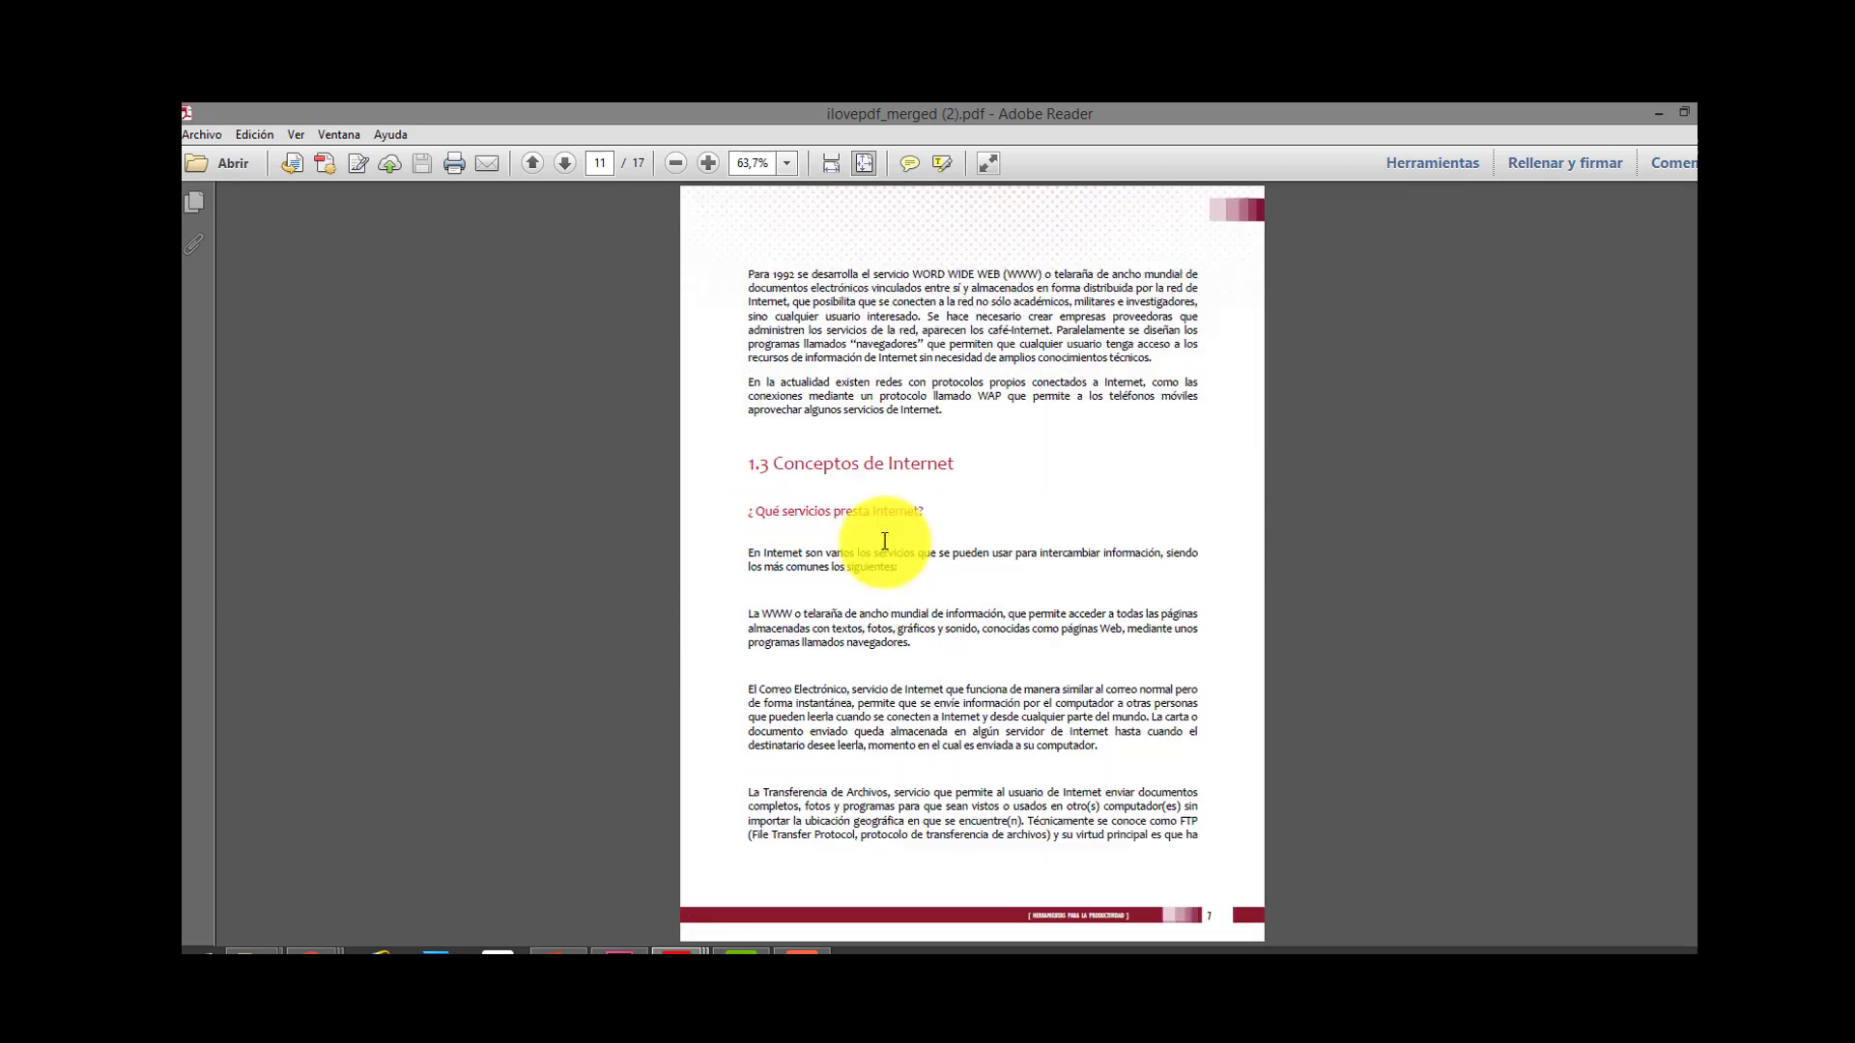
{"action": "scroll", "coordinate": [884, 541], "scroll_direction": "down", "scroll_amount": 2}
{"action": "scroll", "coordinate": [884, 541], "scroll_direction": "down", "scroll_amount": 2}
{"action": "scroll", "coordinate": [884, 541], "scroll_direction": "down", "scroll_amount": 1}
{"action": "scroll", "coordinate": [884, 541], "scroll_direction": "down", "scroll_amount": 1}
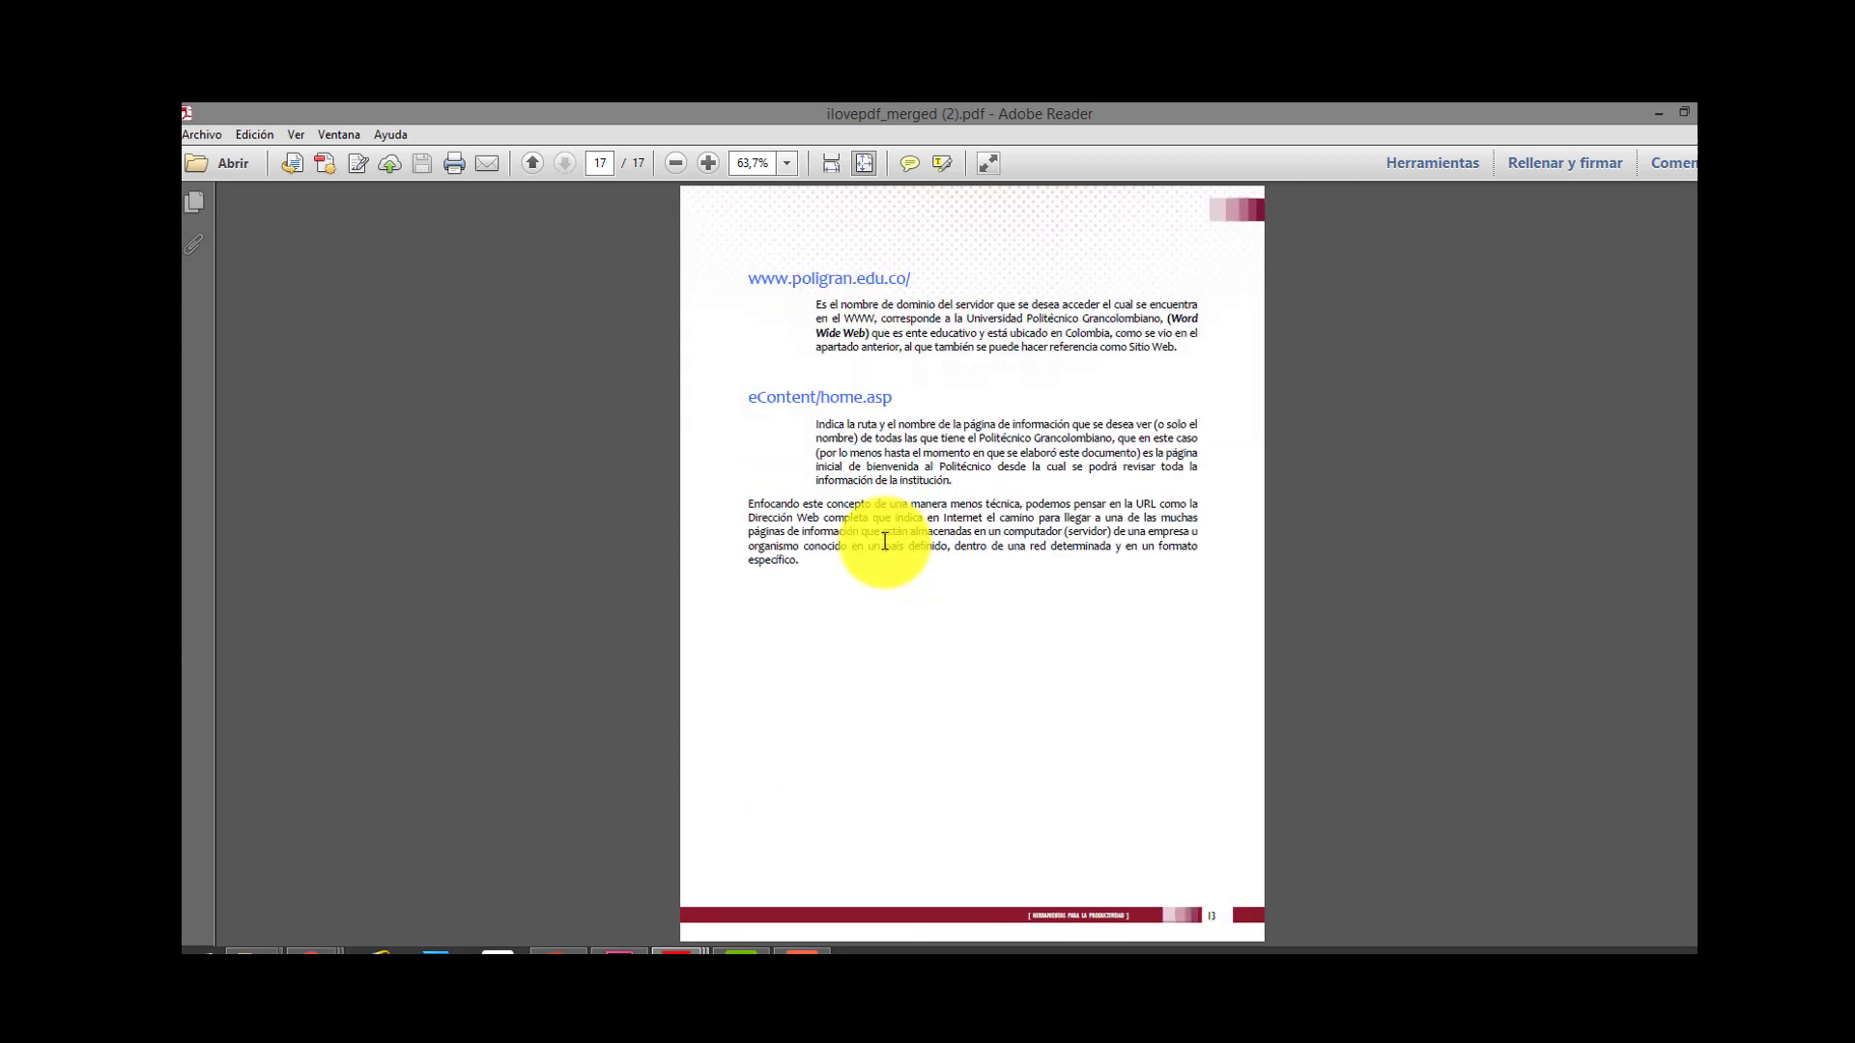
{"action": "scroll", "coordinate": [902, 532], "scroll_direction": "up", "scroll_amount": 1}
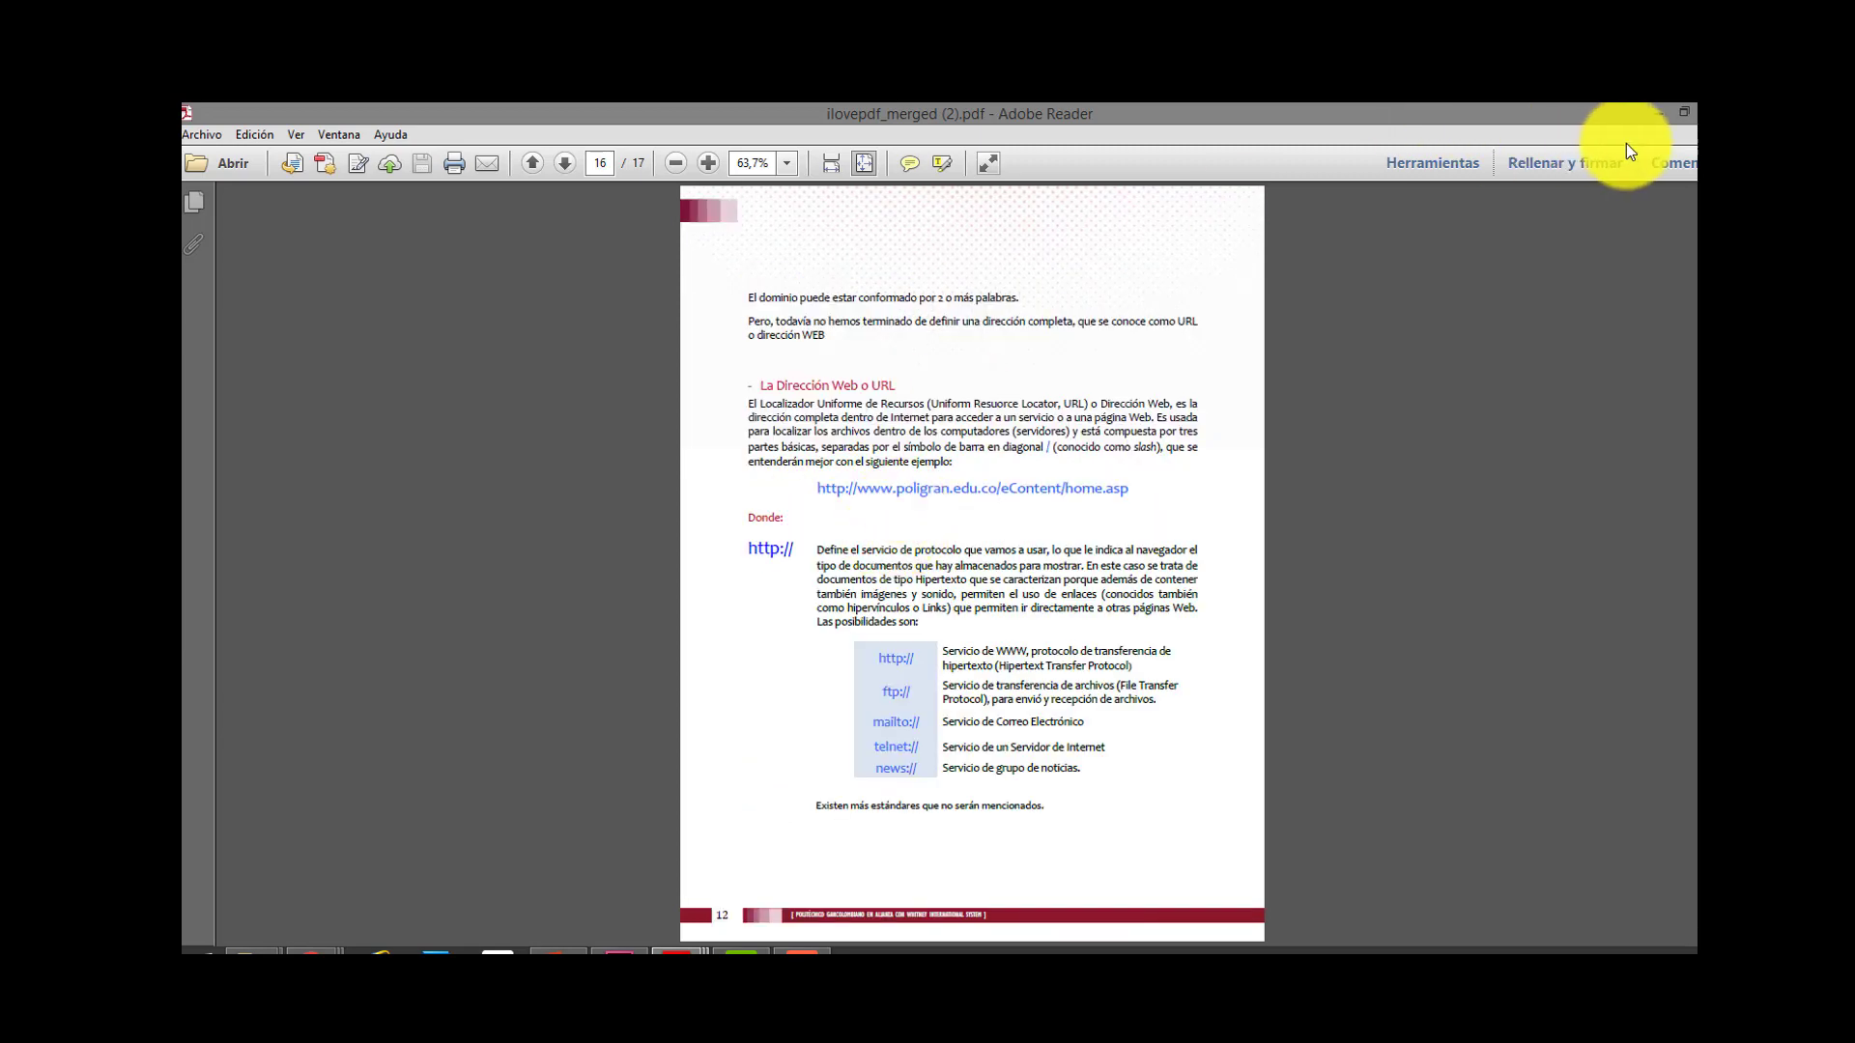
{"action": "left_click", "coordinate": [1689, 114]}
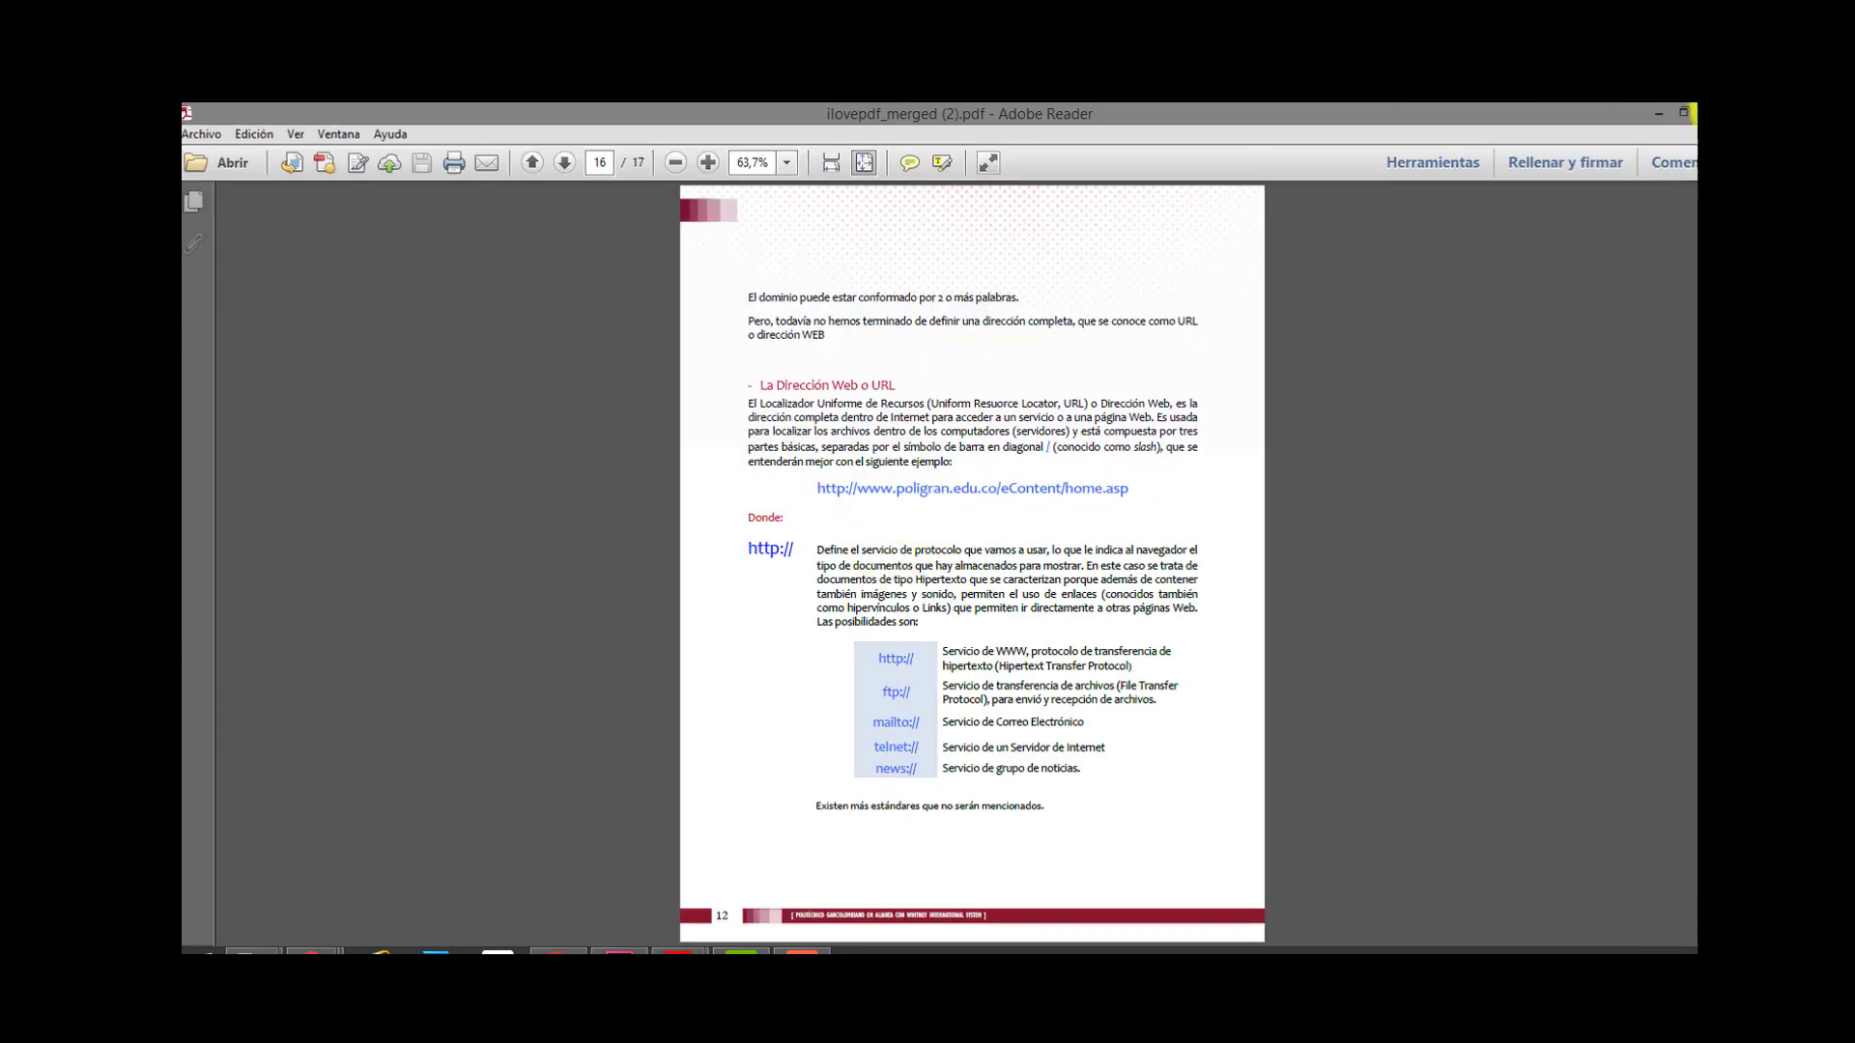
{"action": "mouse_move", "coordinate": [313, 953]}
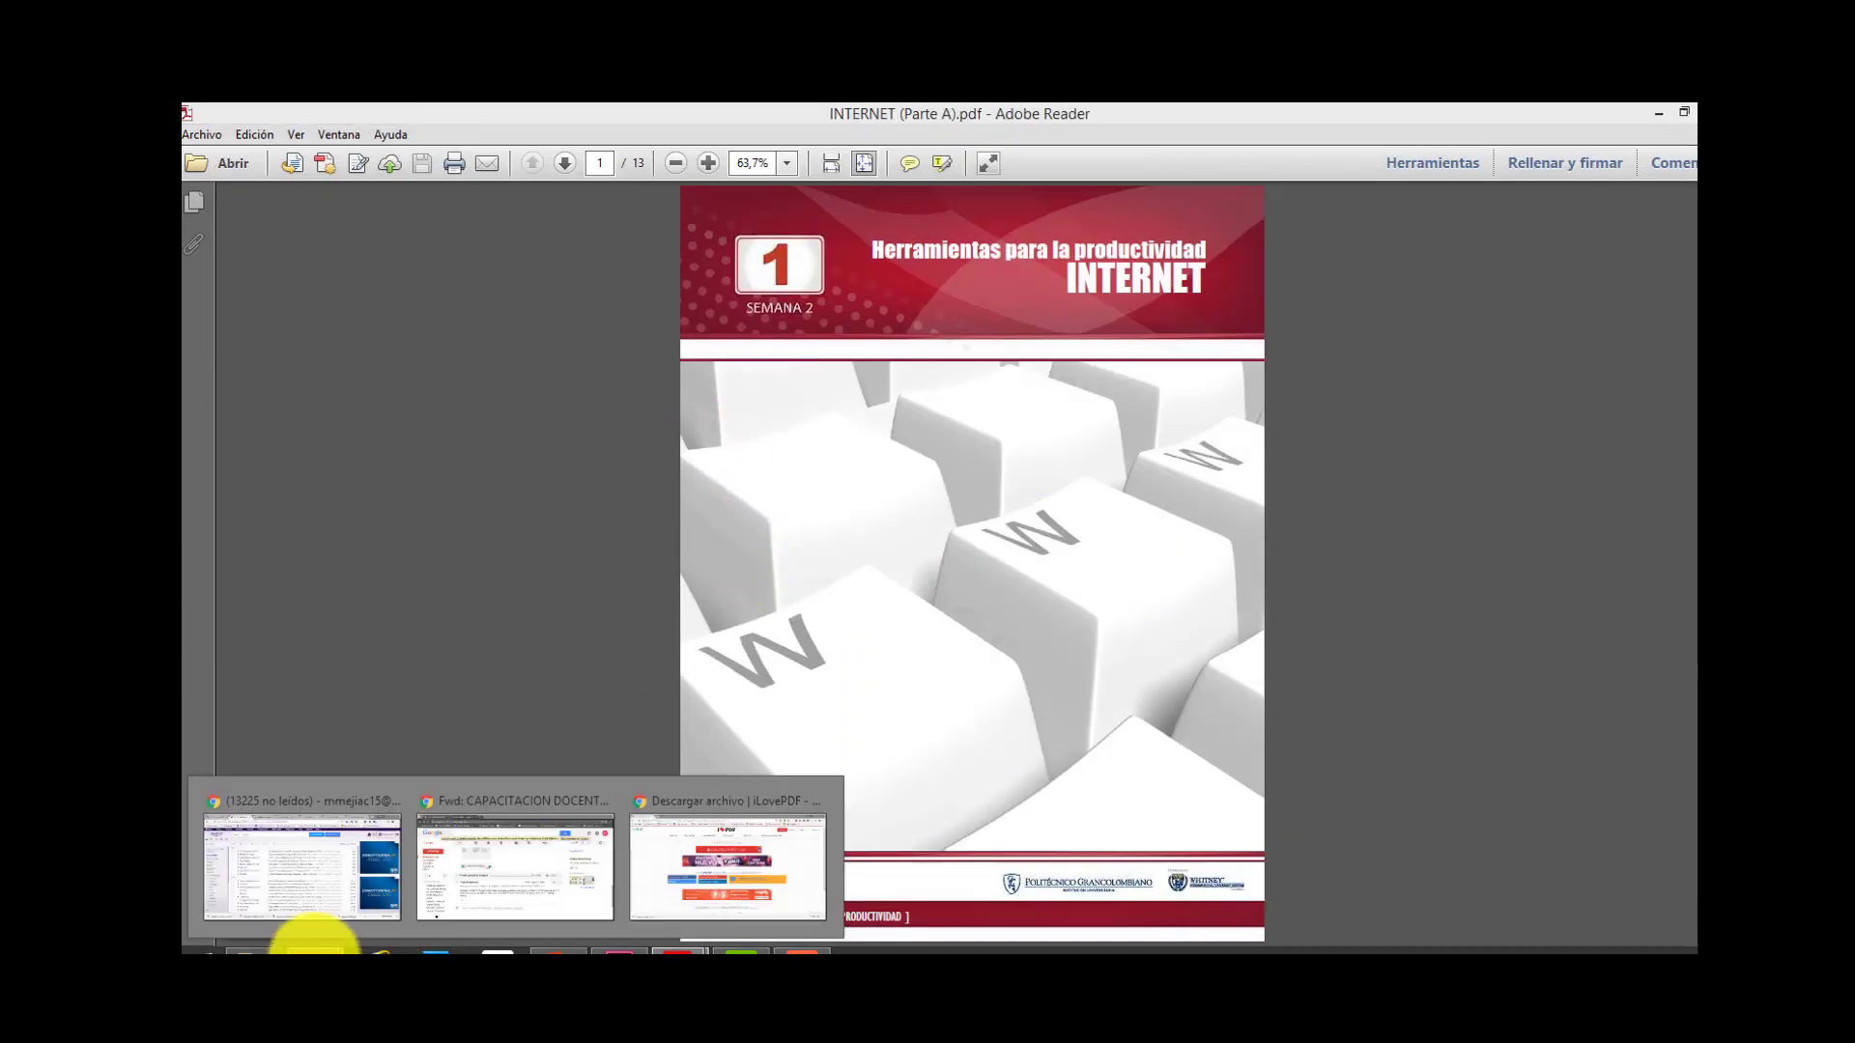
{"action": "left_click", "coordinate": [745, 849]}
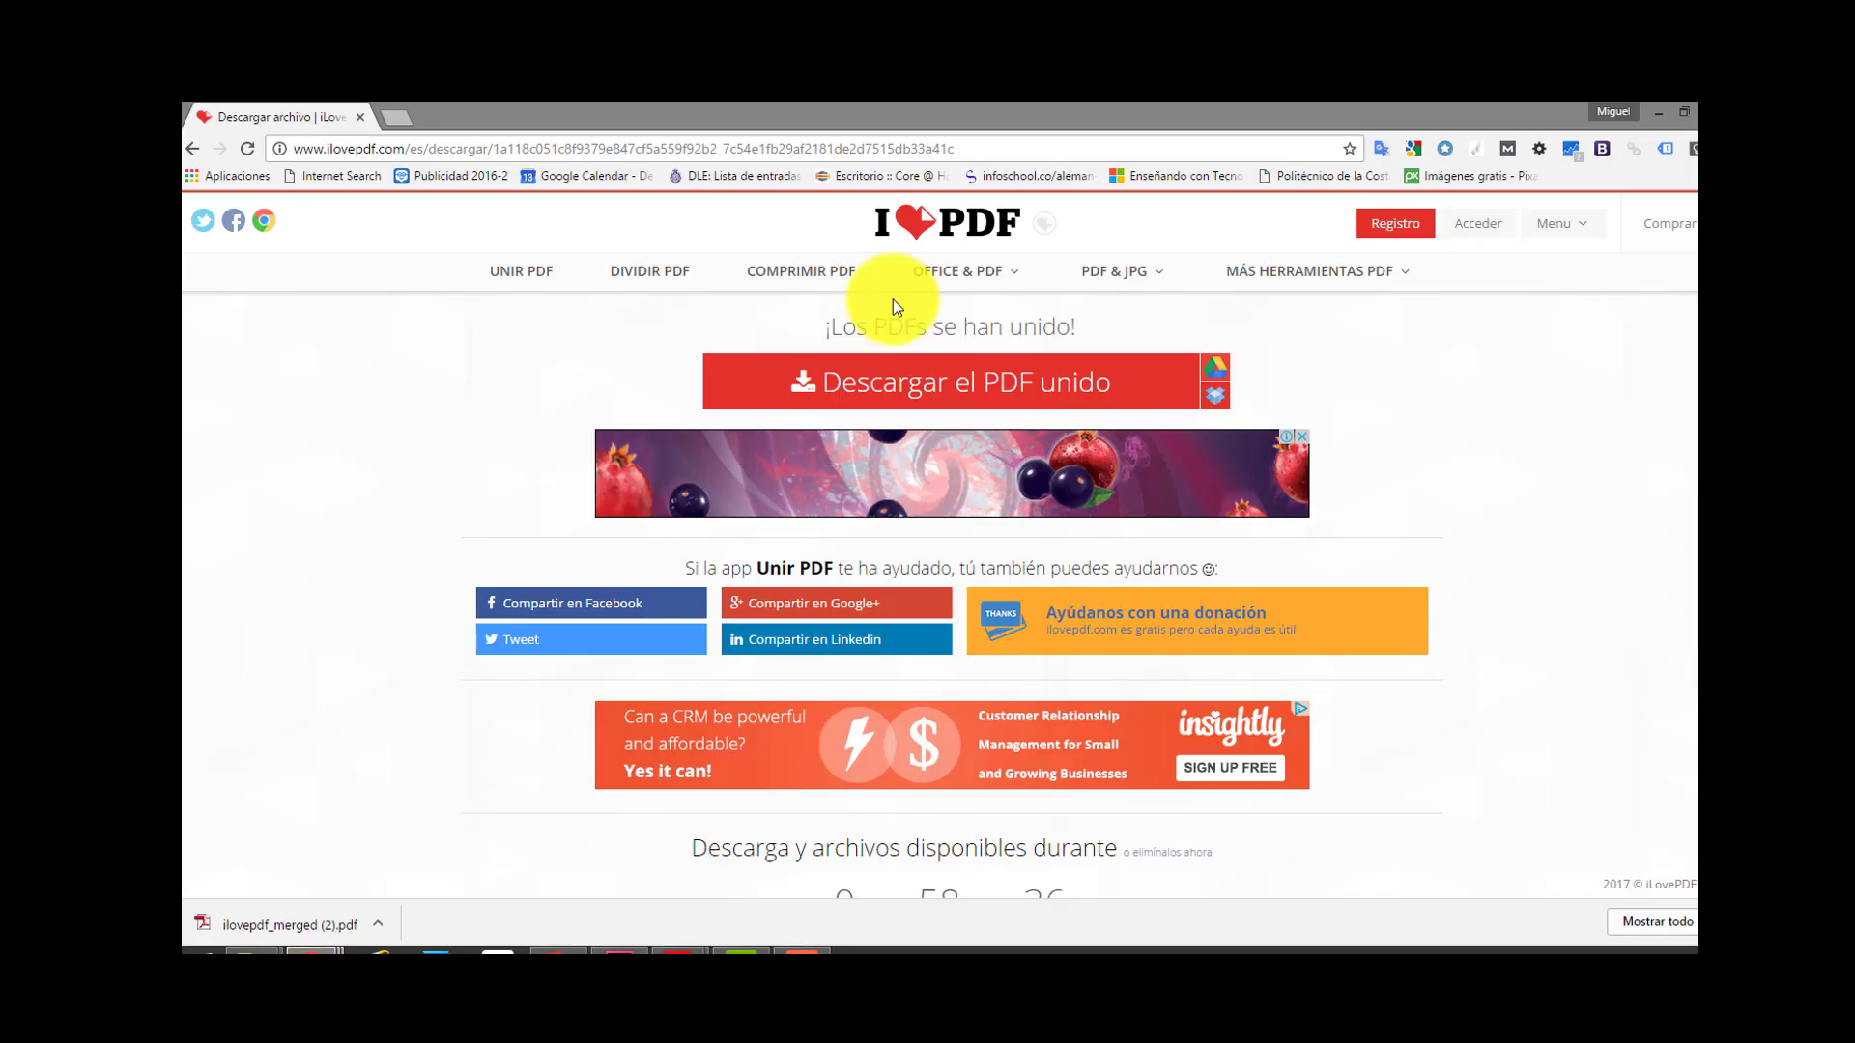
- From the iLovePDF home page, open Dividir PDF and upload INTERNET (Parte A).pdf
{"action": "left_click", "coordinate": [942, 222]}
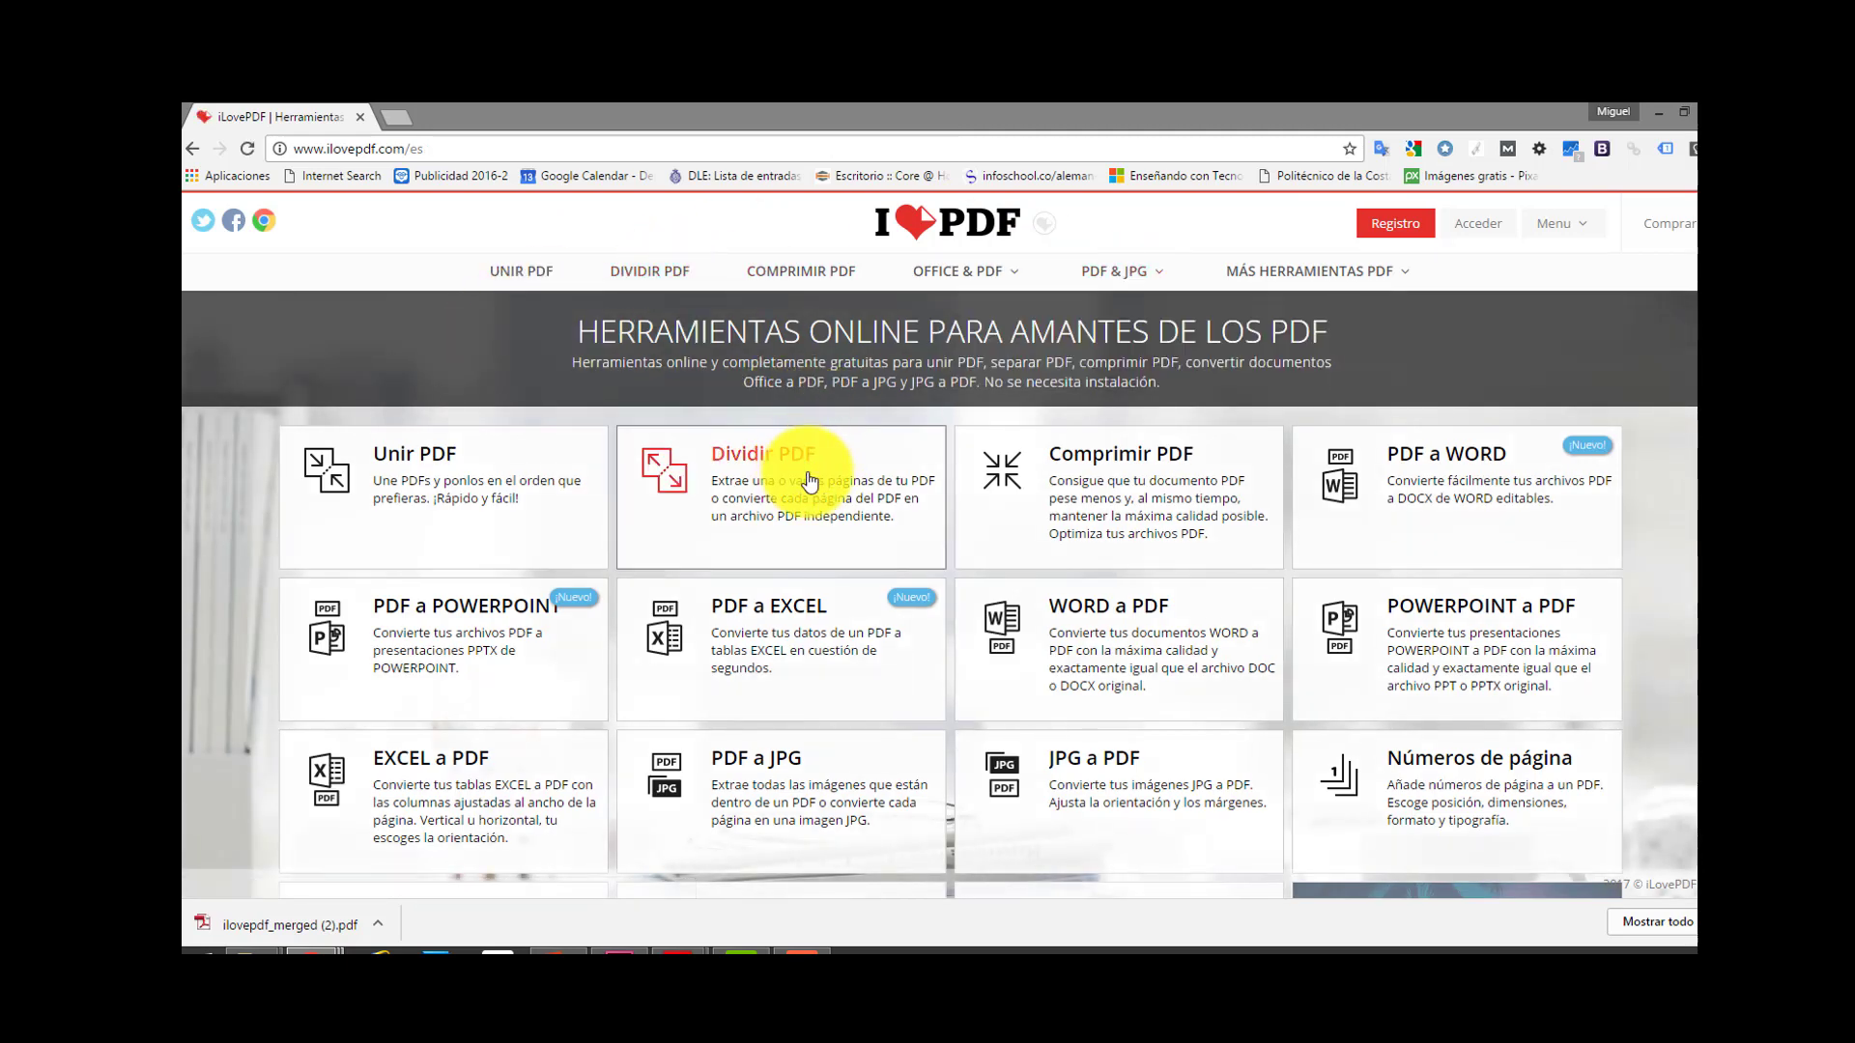
{"action": "left_click", "coordinate": [811, 480]}
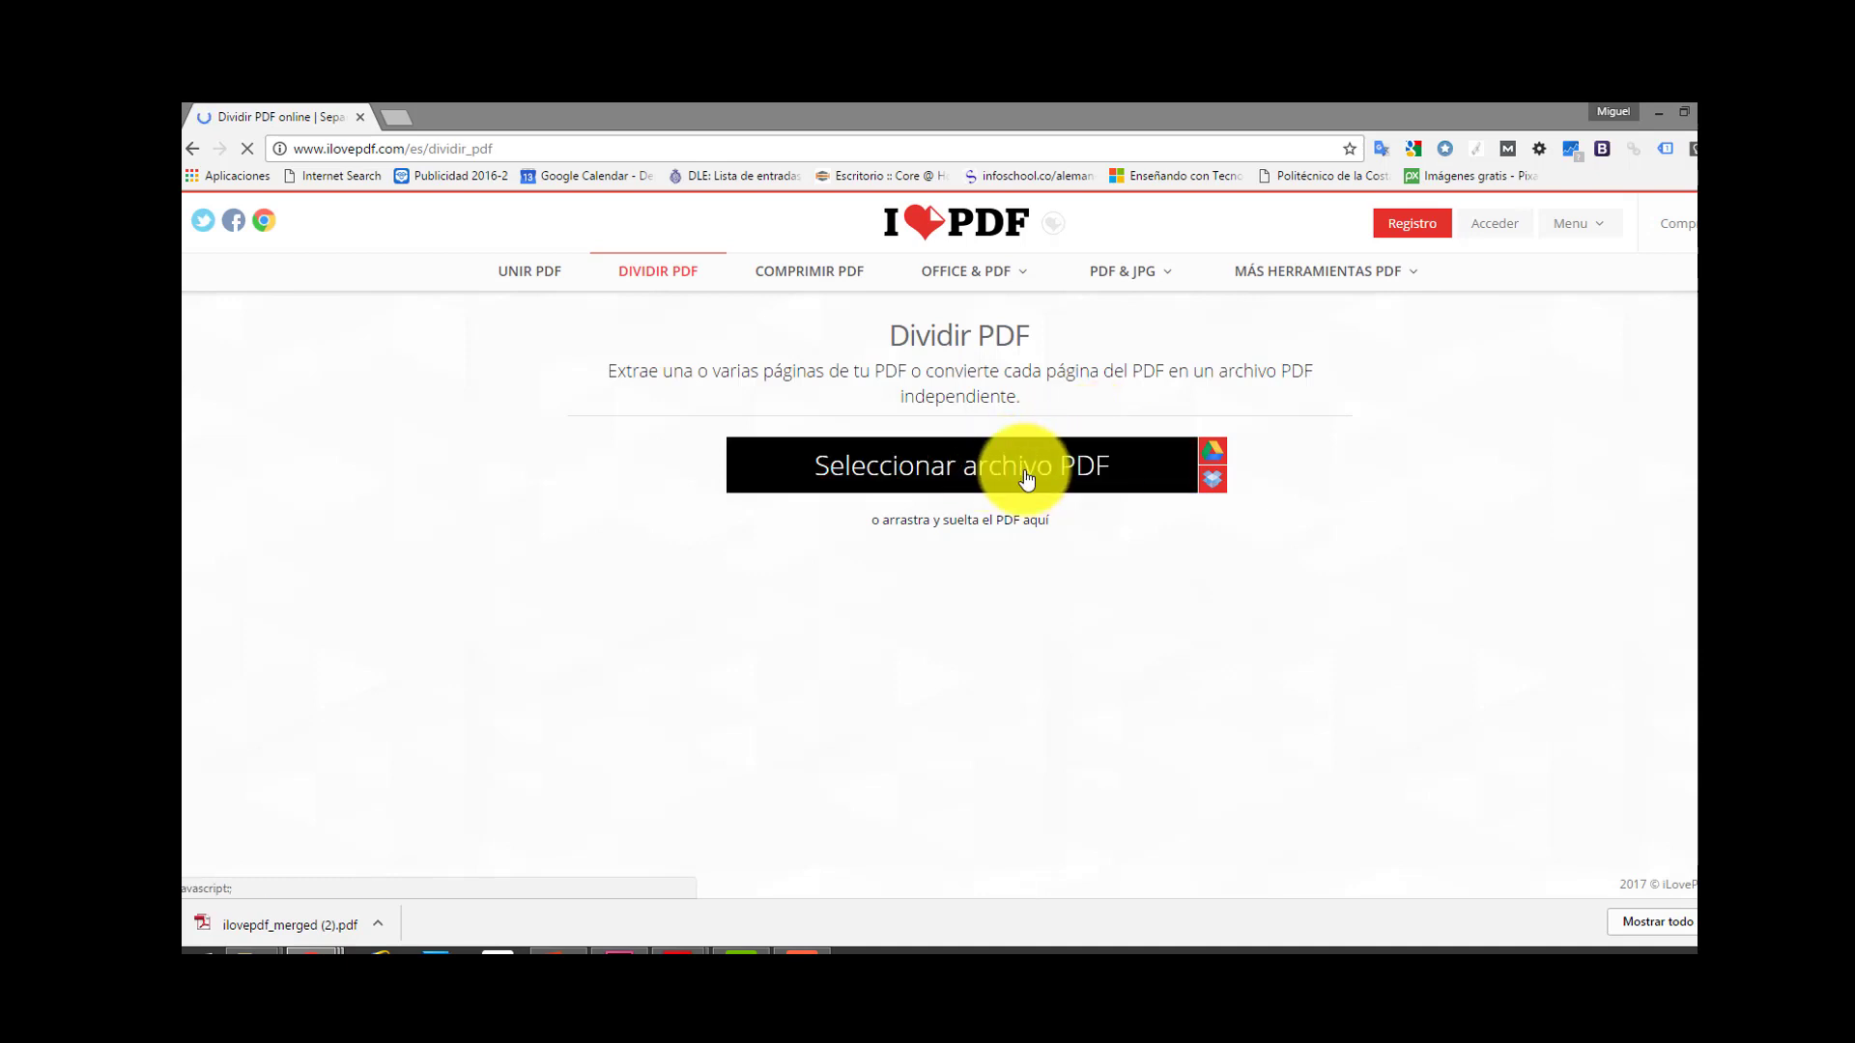
{"action": "left_click", "coordinate": [1031, 474]}
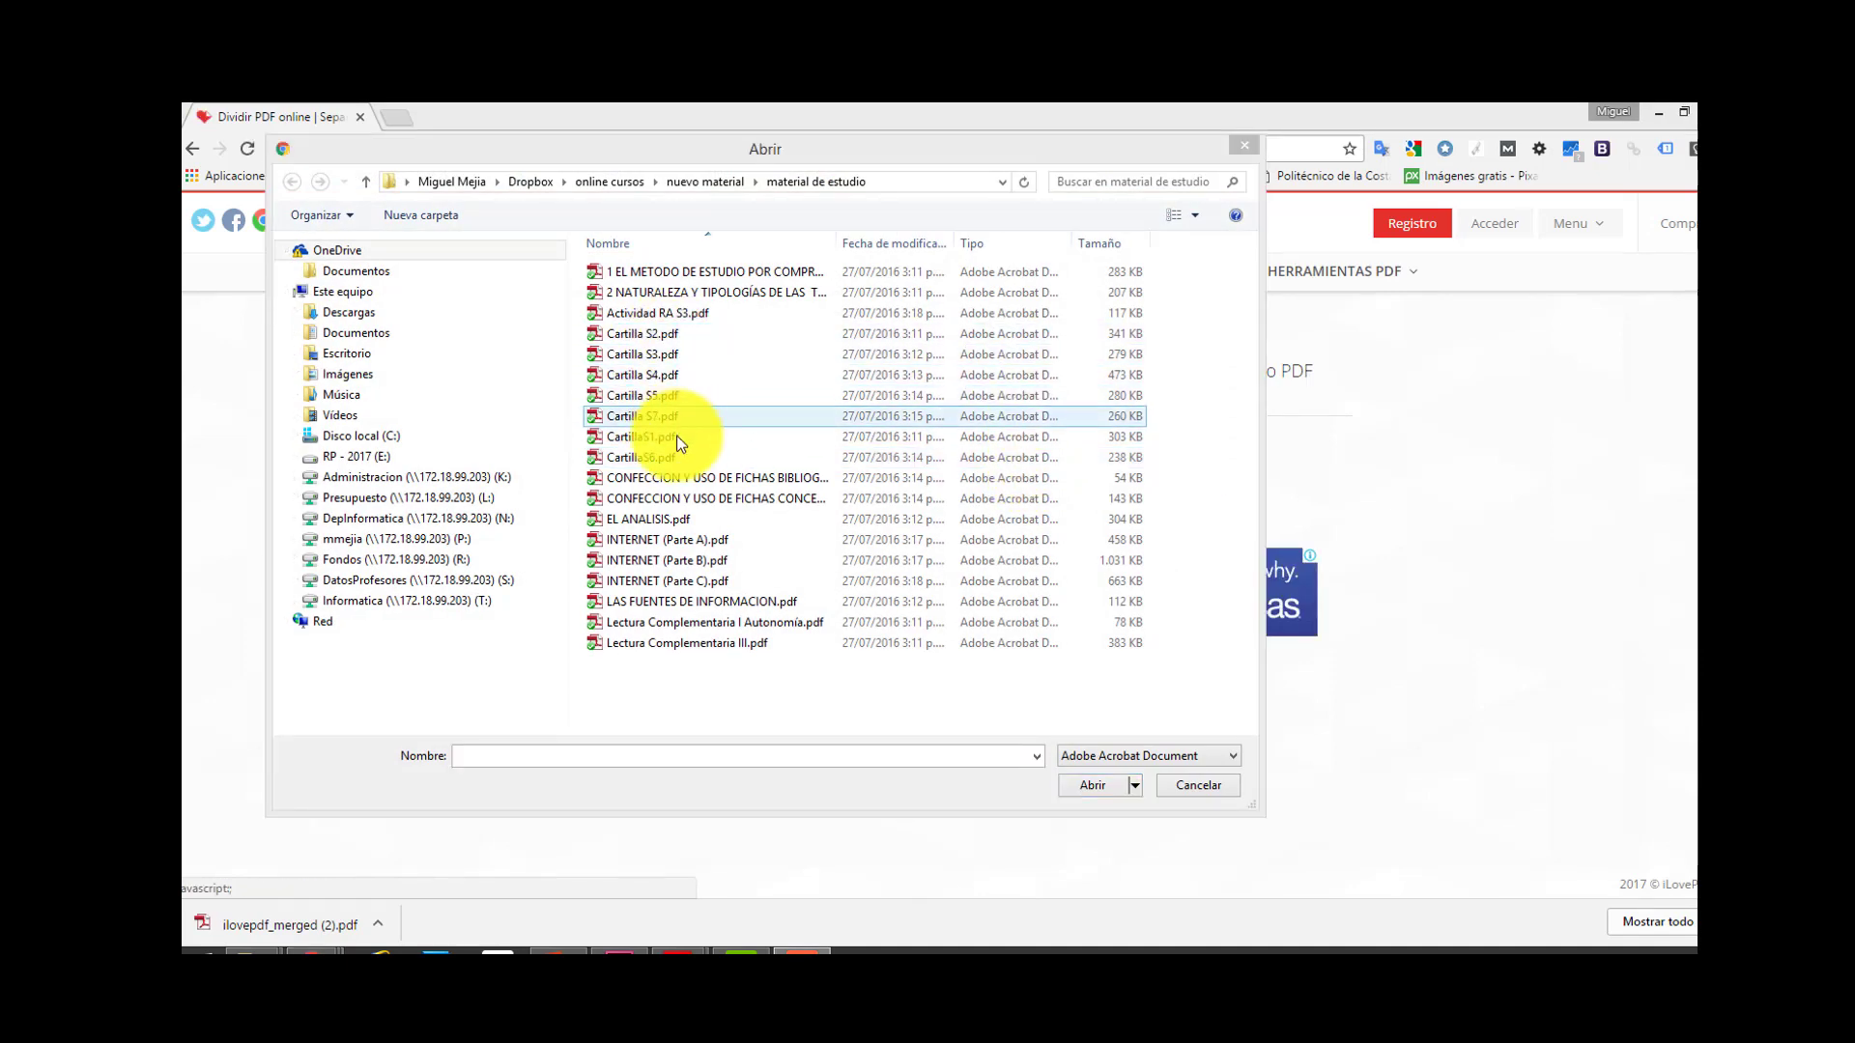
{"action": "left_click", "coordinate": [635, 541]}
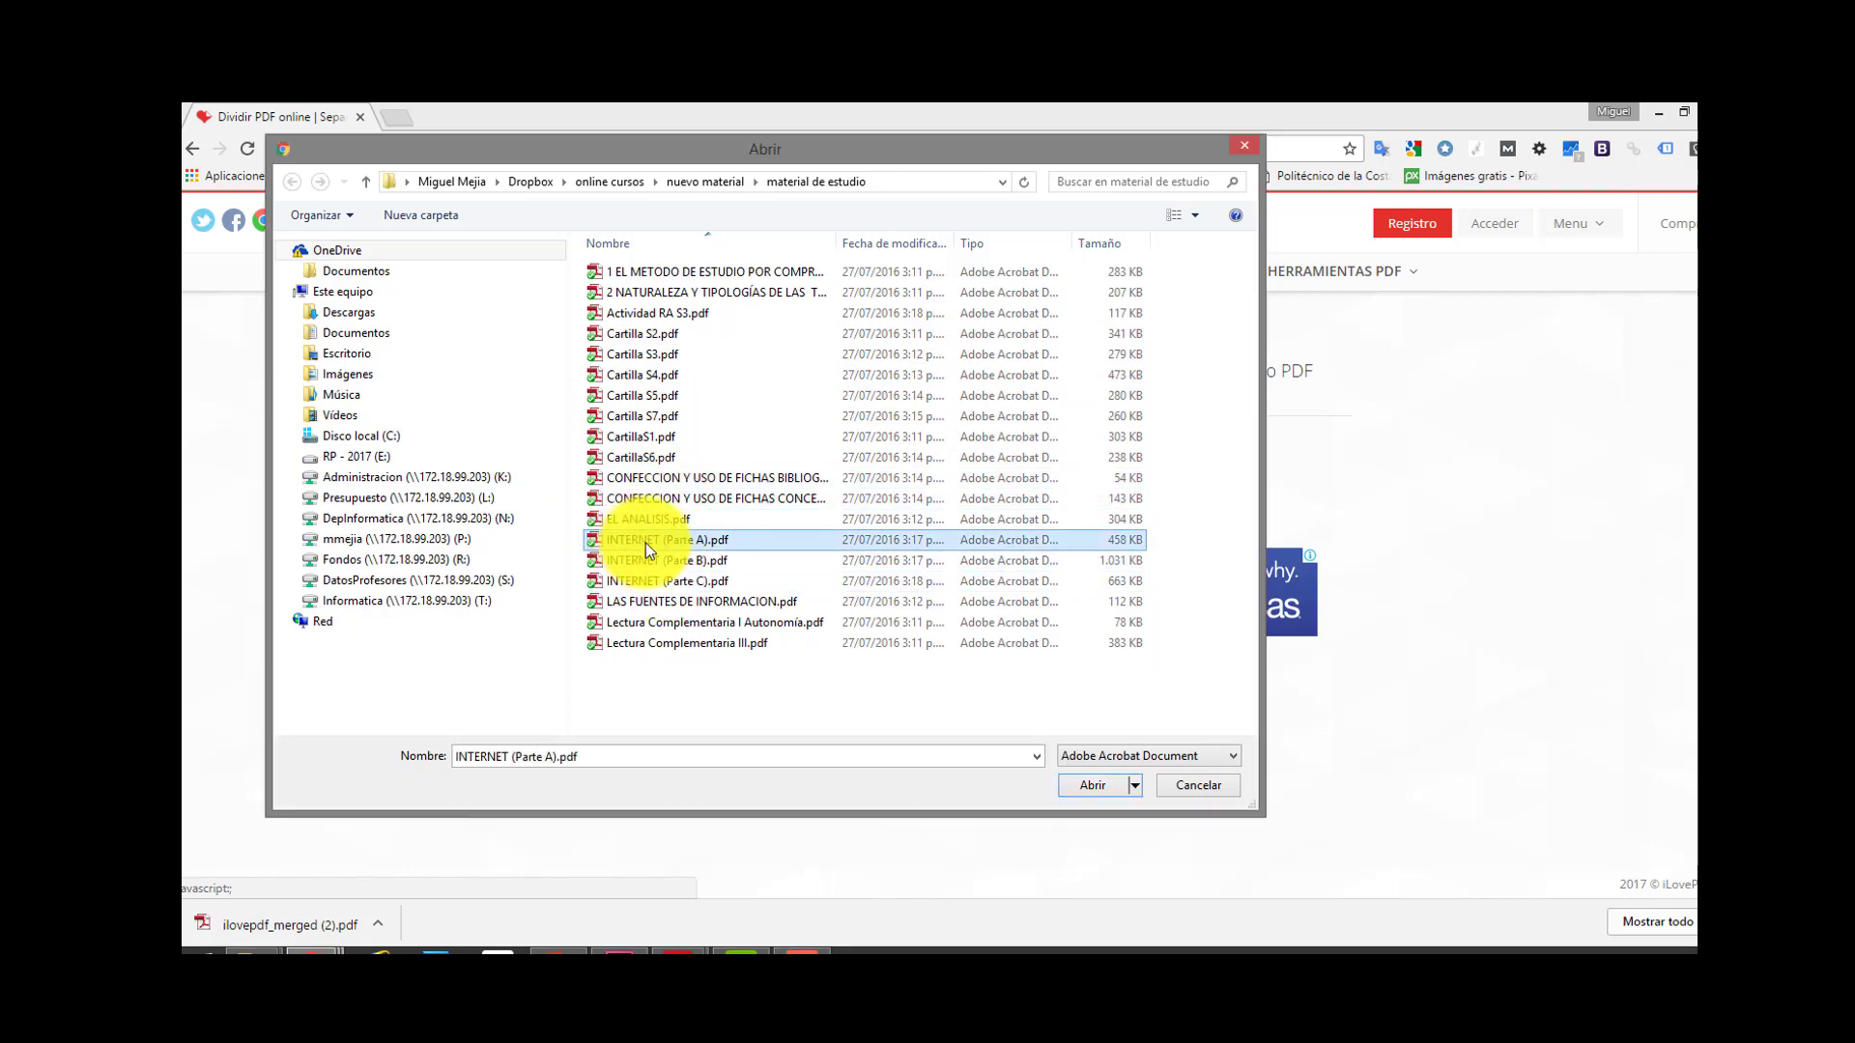
{"action": "left_click", "coordinate": [1089, 783]}
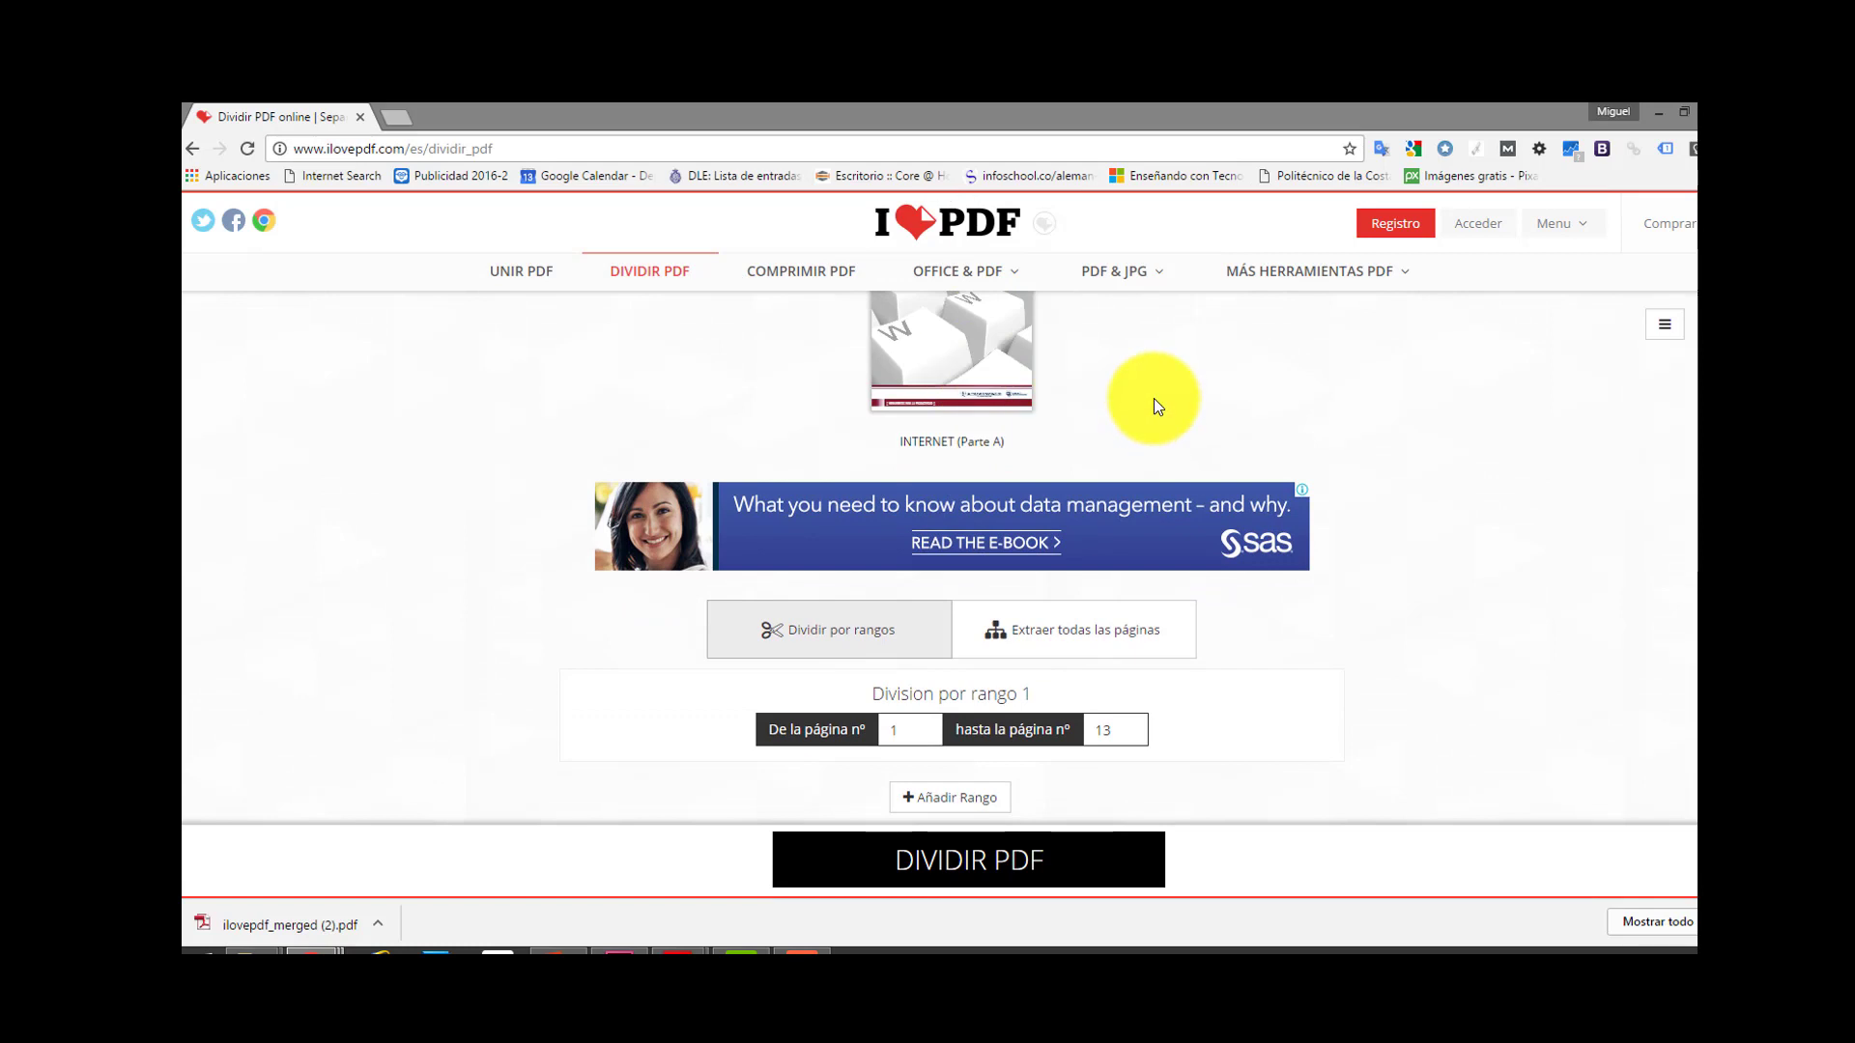
{"action": "scroll", "coordinate": [1150, 401], "scroll_direction": "up", "scroll_amount": 1}
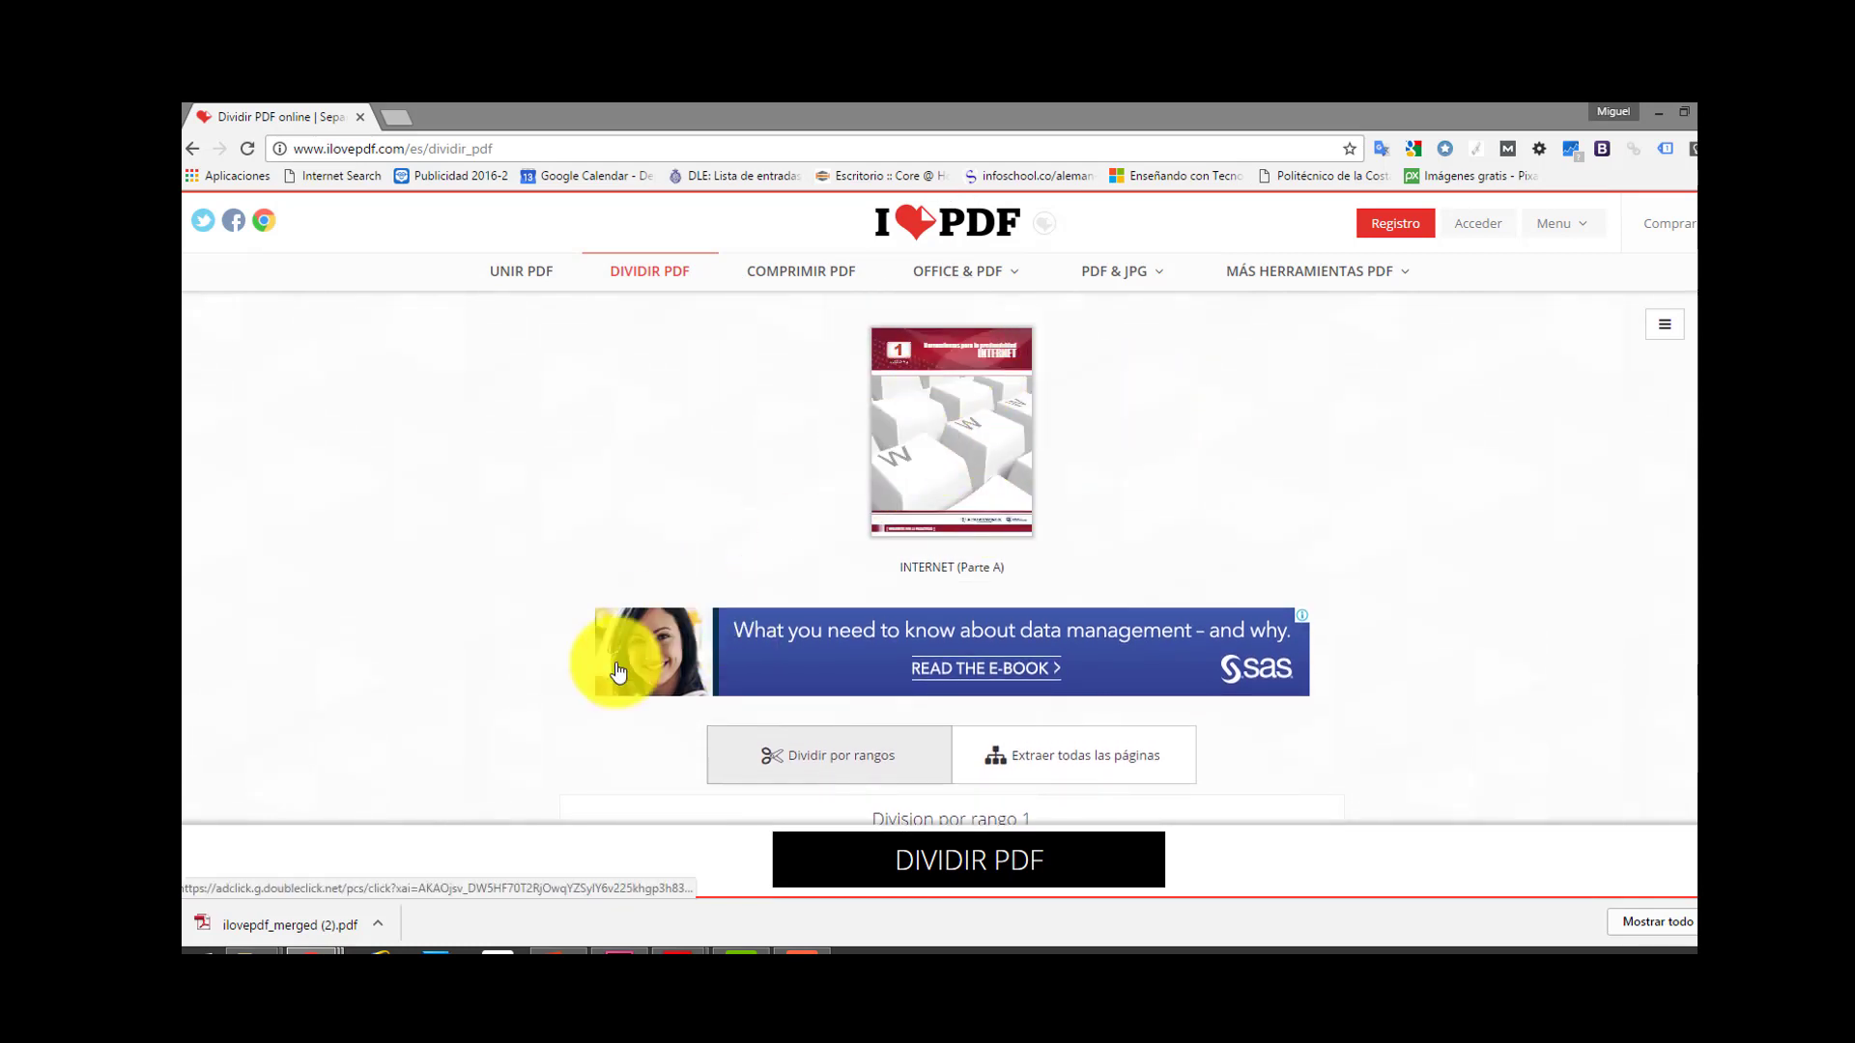
{"action": "mouse_move", "coordinate": [678, 953]}
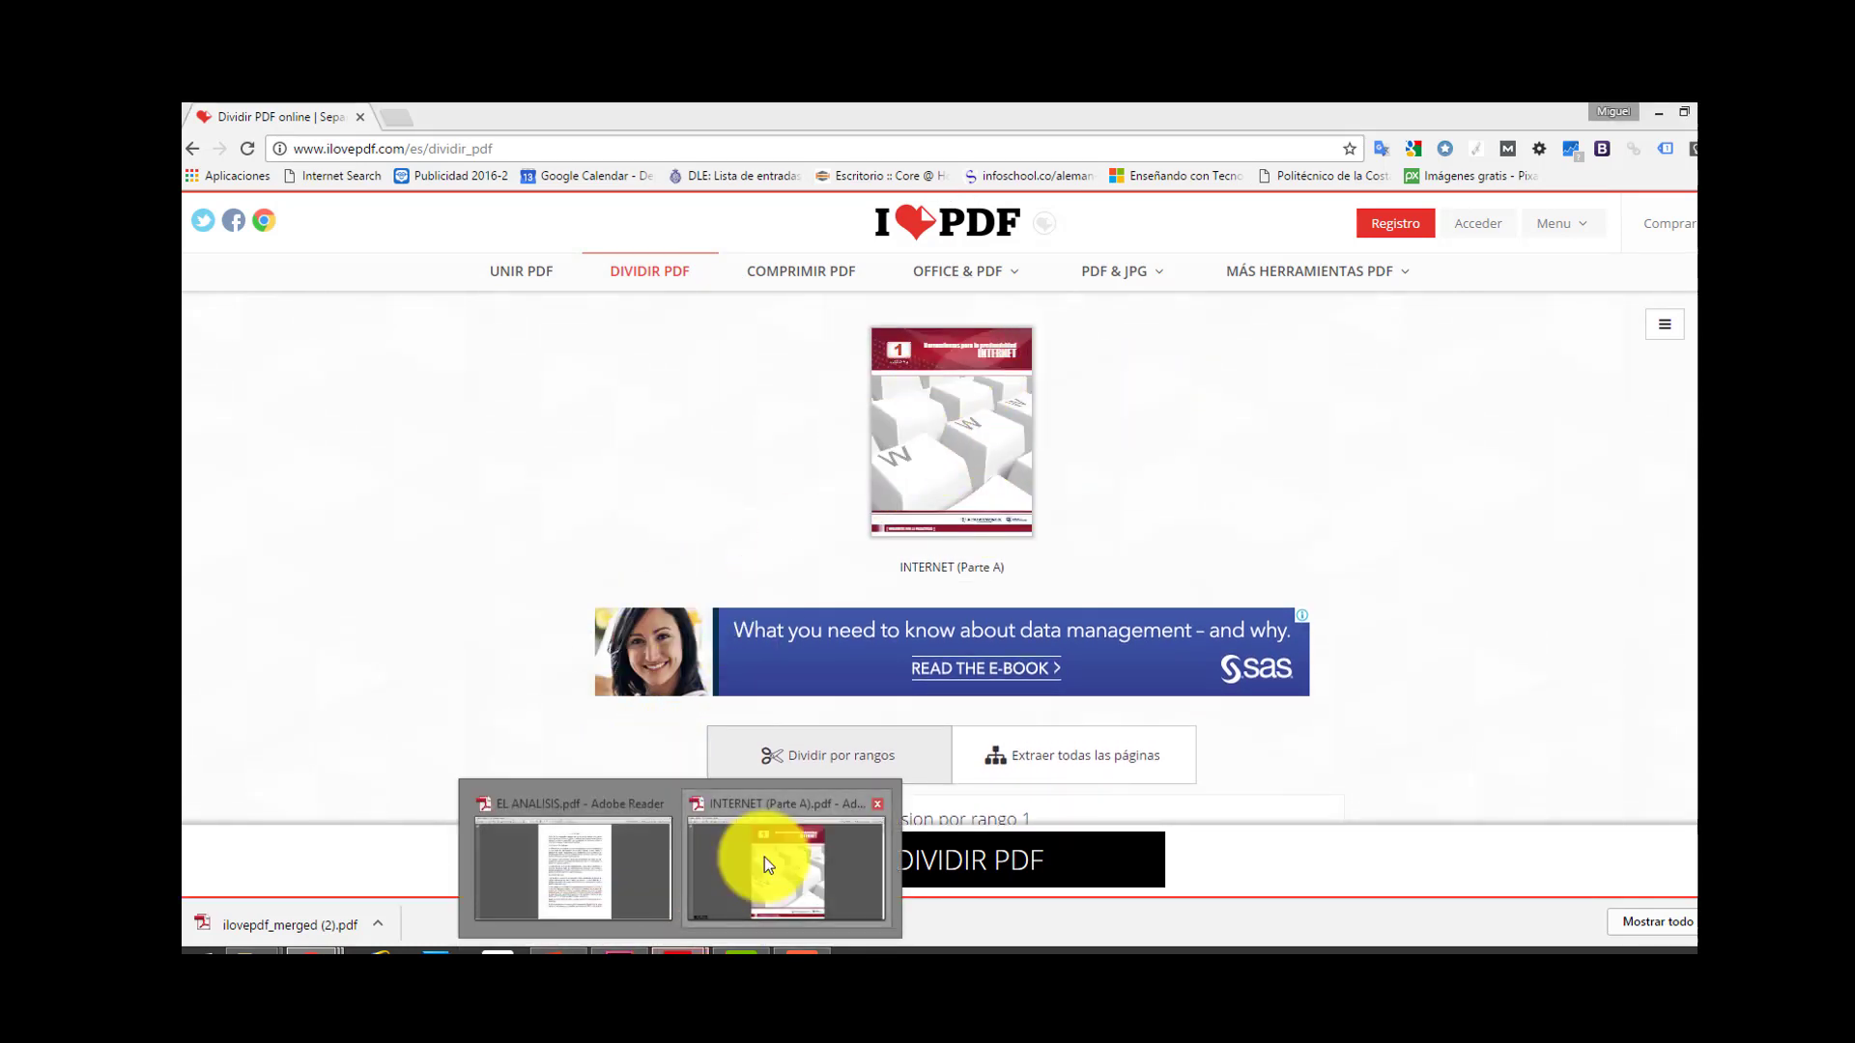
{"action": "left_click", "coordinate": [763, 855]}
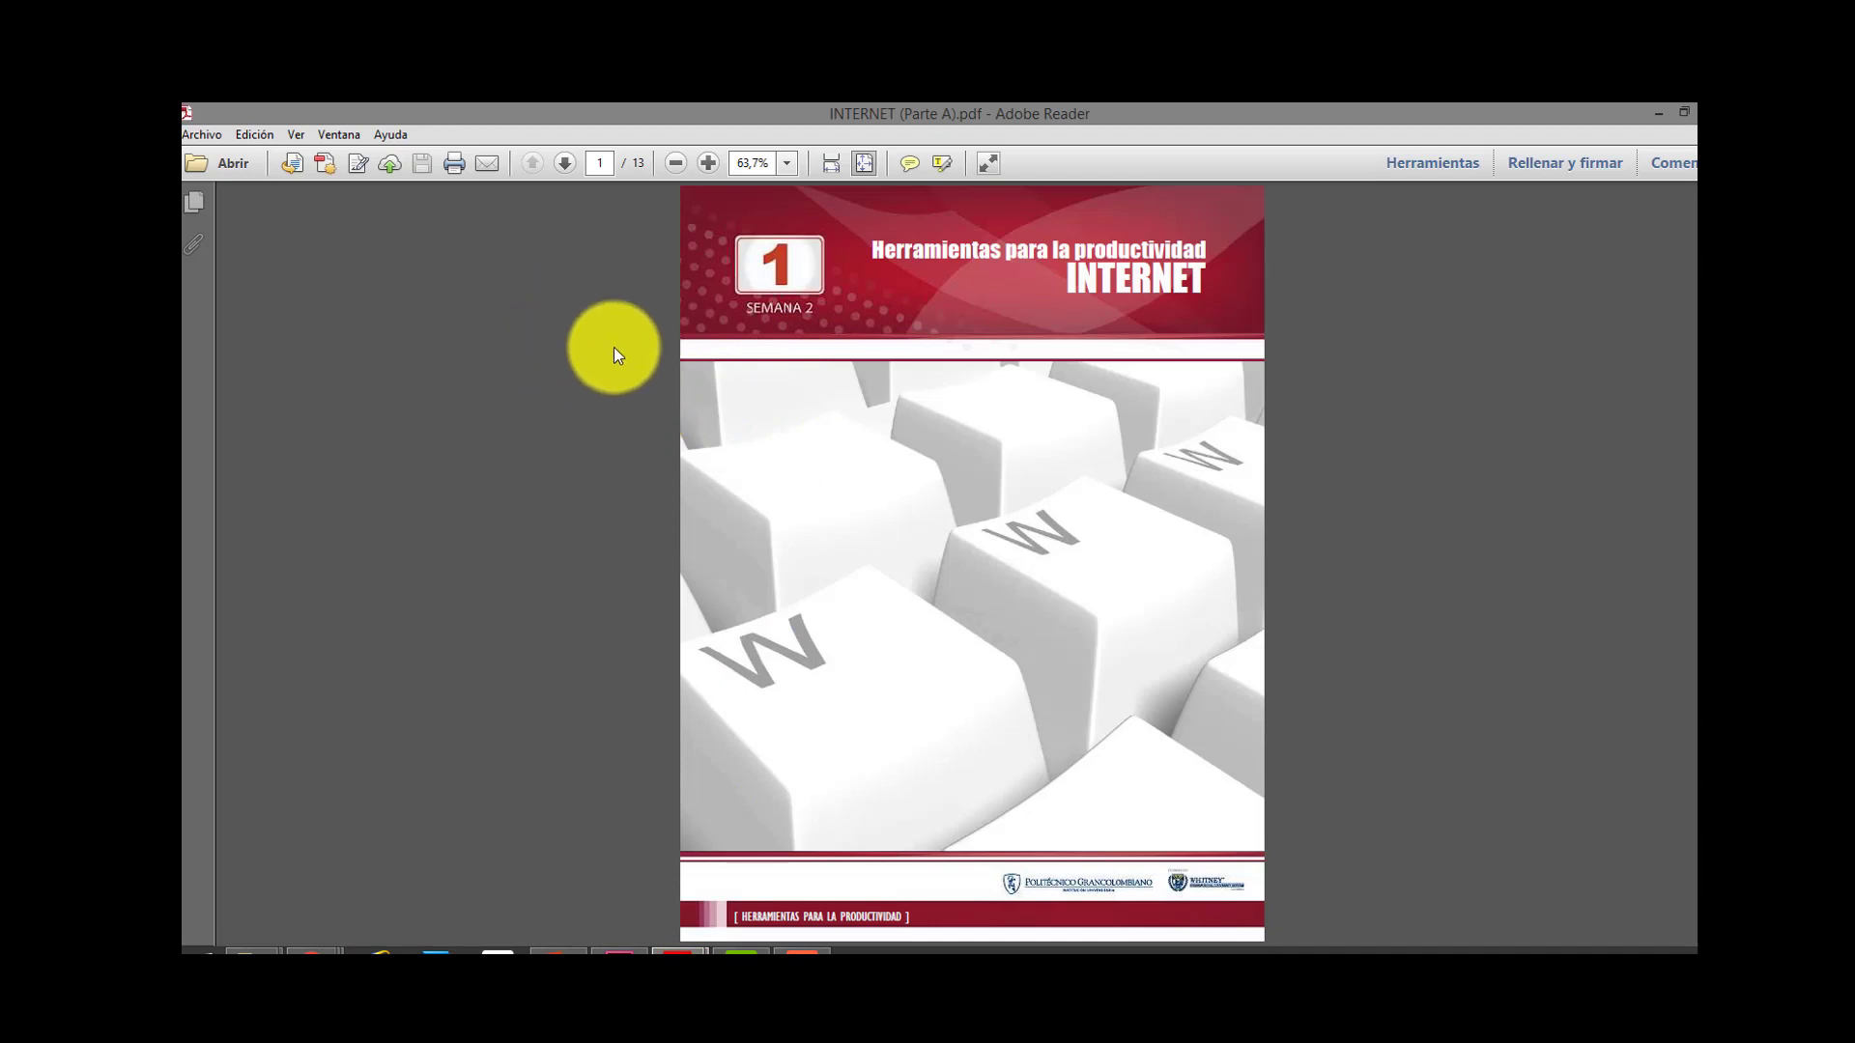
{"action": "scroll", "coordinate": [770, 364], "scroll_direction": "down", "scroll_amount": 1}
{"action": "scroll", "coordinate": [776, 359], "scroll_direction": "down", "scroll_amount": 3}
{"action": "scroll", "coordinate": [773, 361], "scroll_direction": "up", "scroll_amount": 1}
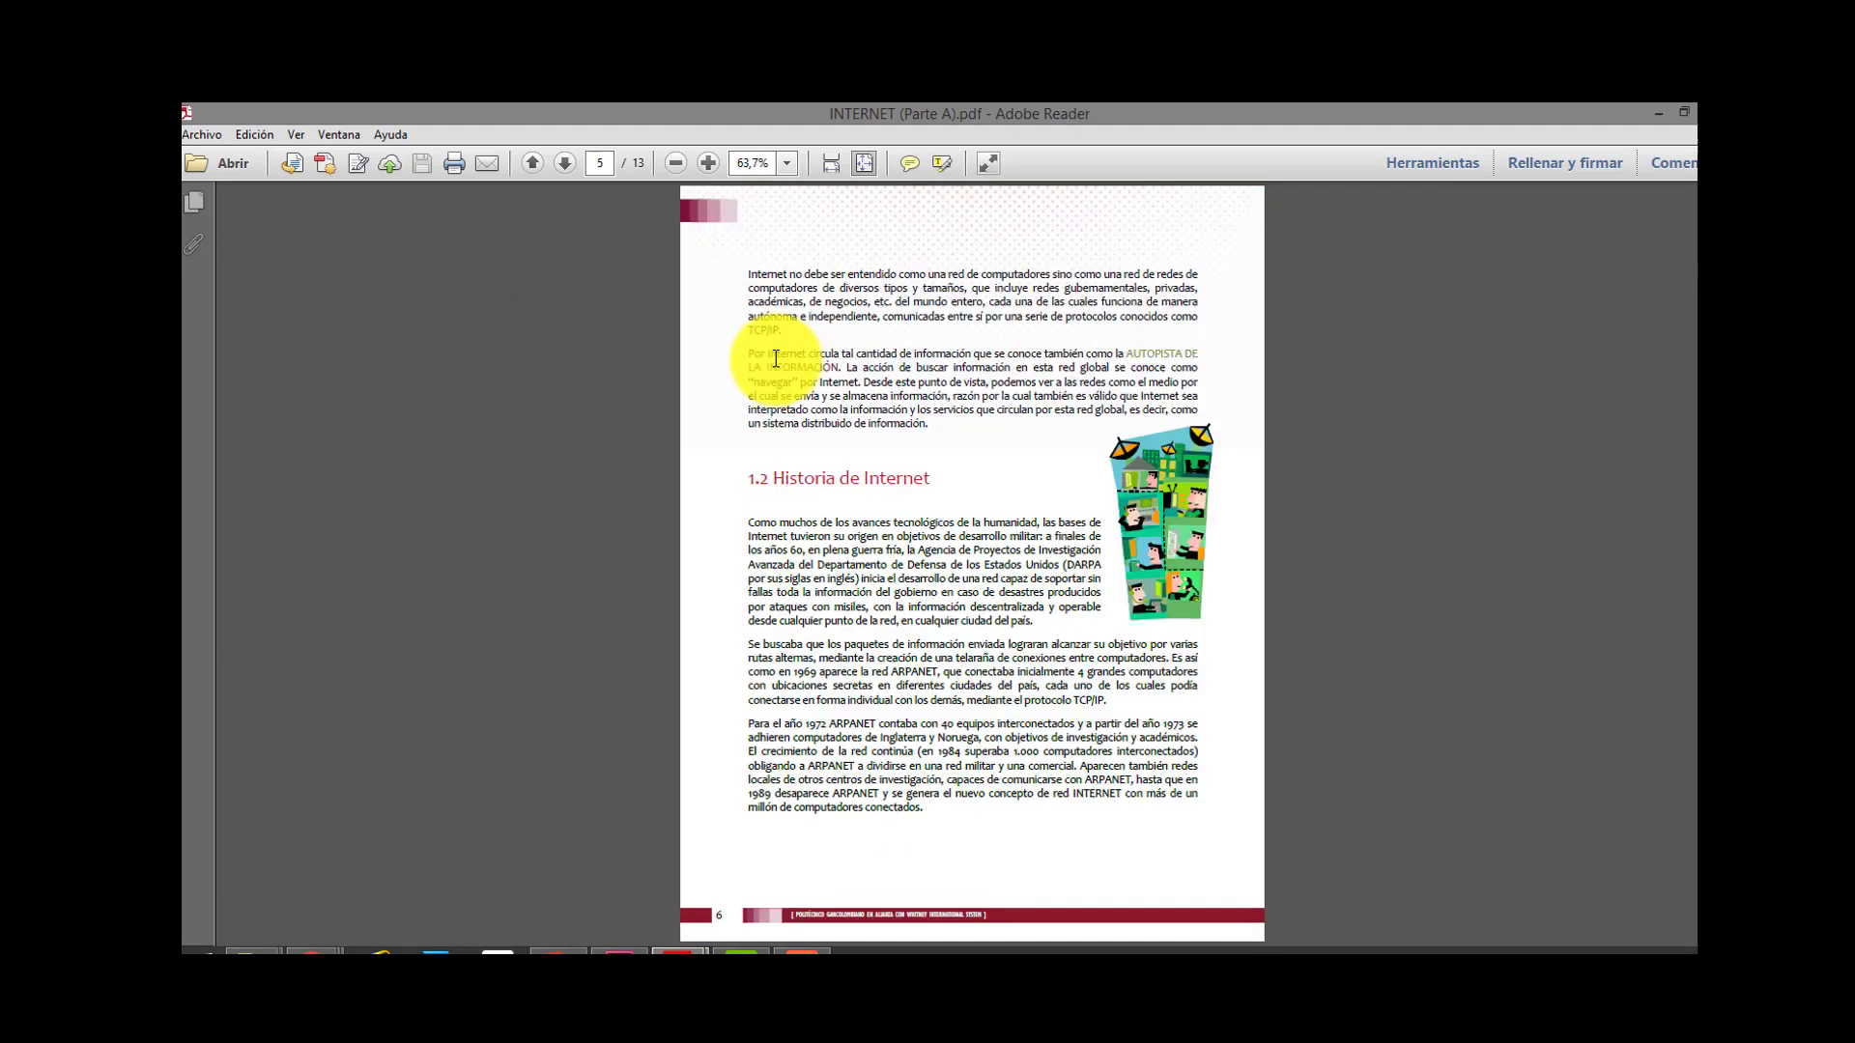
{"action": "scroll", "coordinate": [770, 365], "scroll_direction": "up", "scroll_amount": 2}
{"action": "scroll", "coordinate": [770, 365], "scroll_direction": "up", "scroll_amount": 1}
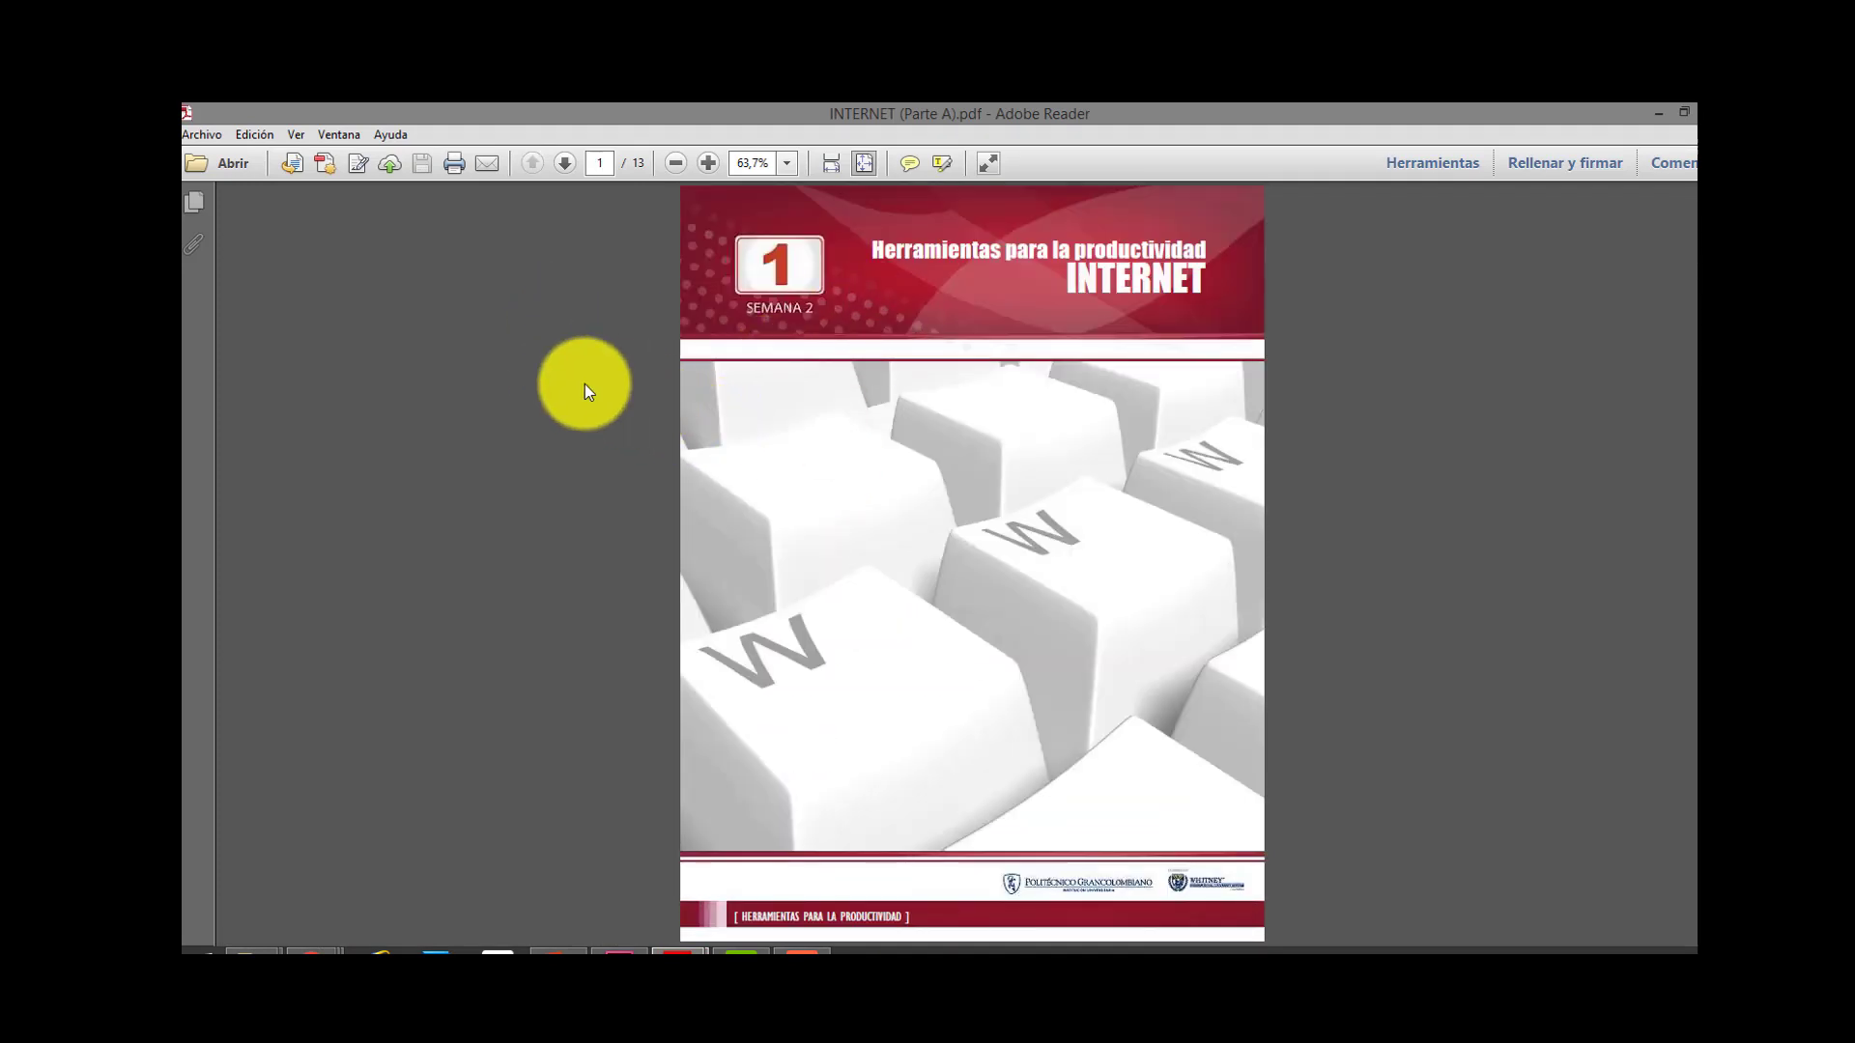
{"action": "scroll", "coordinate": [584, 391], "scroll_direction": "down", "scroll_amount": 1}
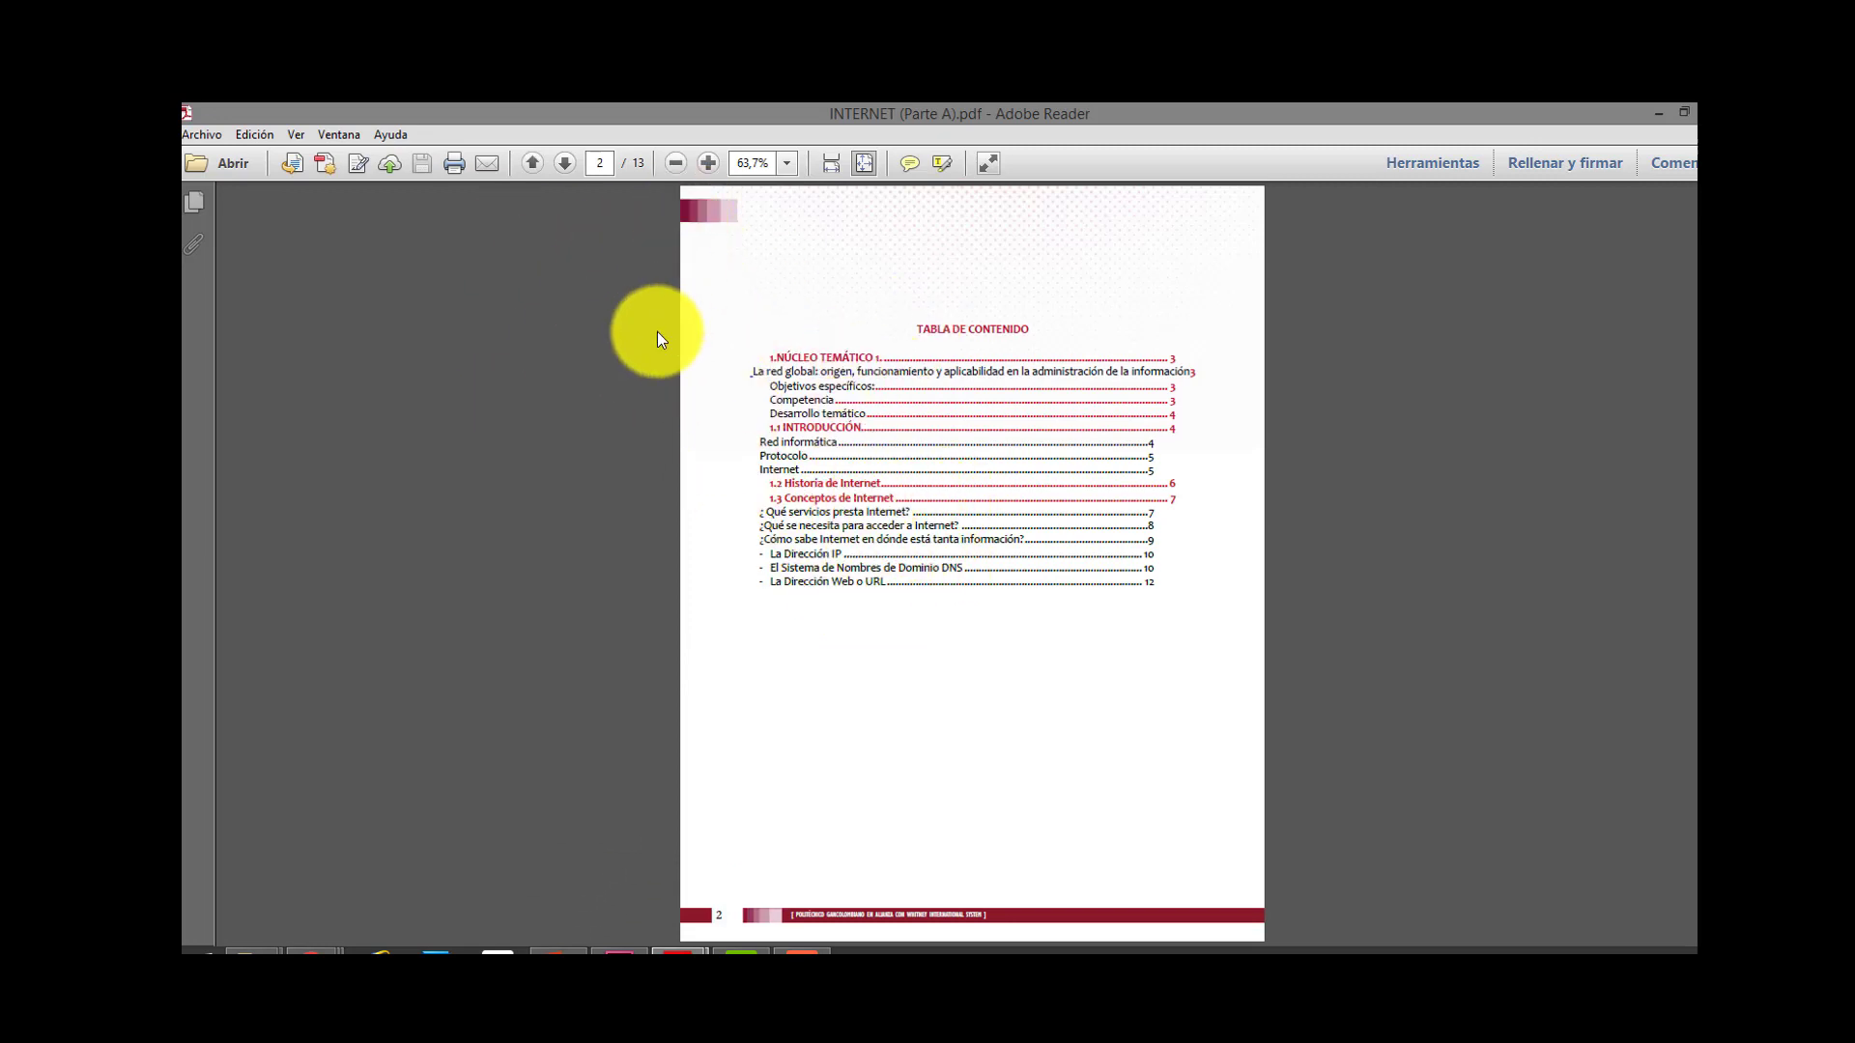
{"action": "scroll", "coordinate": [589, 335], "scroll_direction": "up", "scroll_amount": 1}
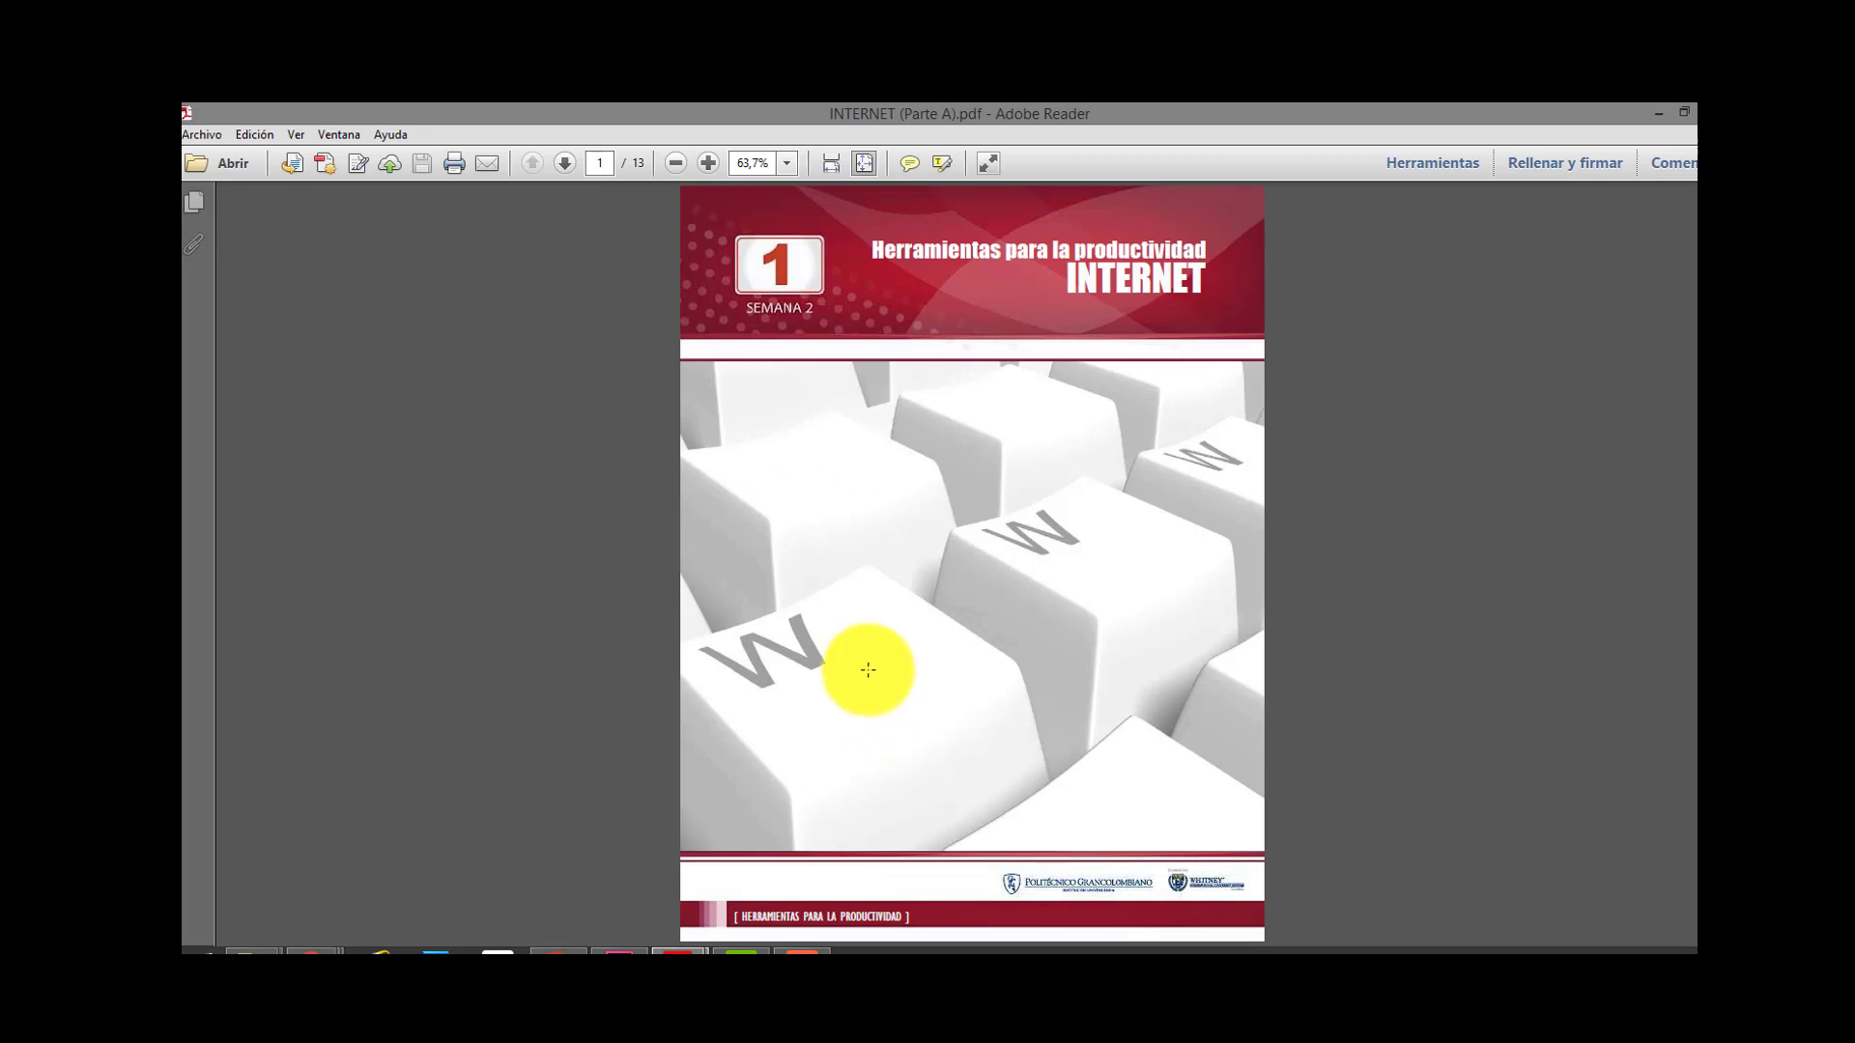
{"action": "scroll", "coordinate": [865, 663], "scroll_direction": "down", "scroll_amount": 1}
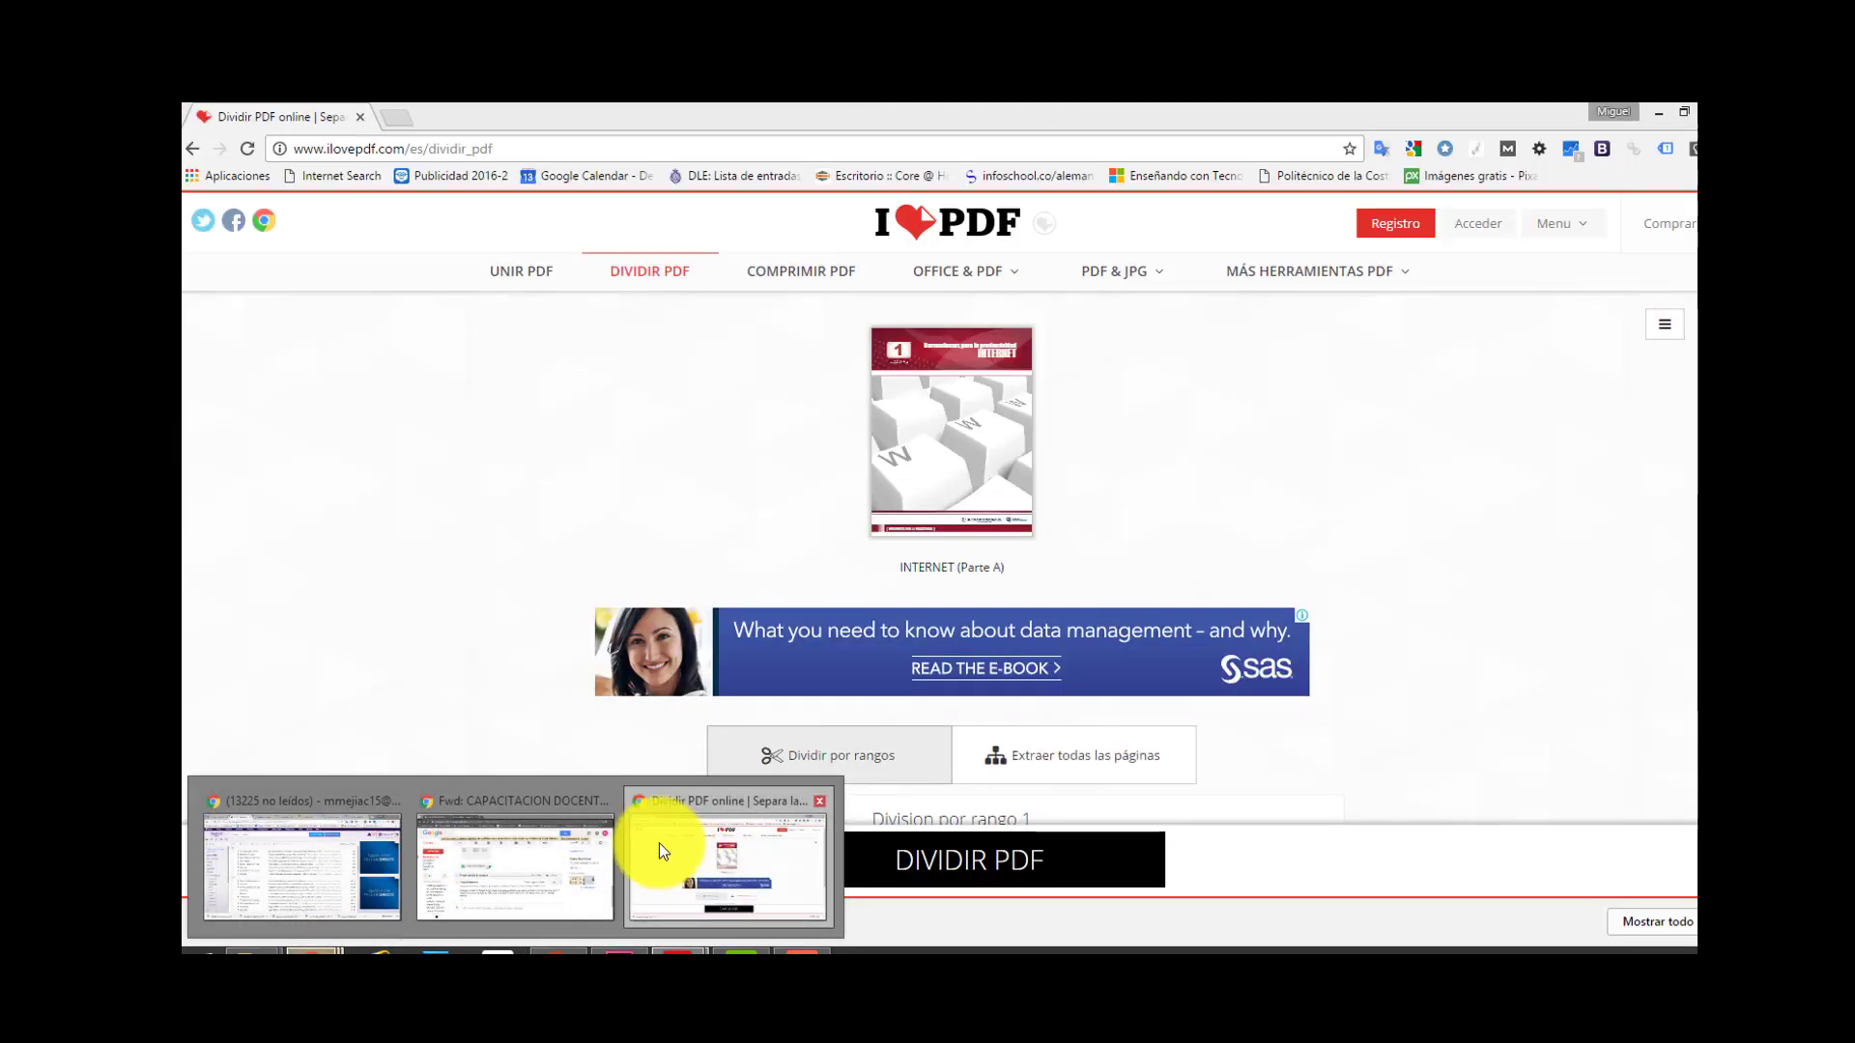
{"action": "left_click", "coordinate": [659, 843]}
- Change the range's end page from 13 to 2 and split INTERNET (Parte A) into pages 1–2
{"action": "scroll", "coordinate": [735, 426], "scroll_direction": "down", "scroll_amount": 1}
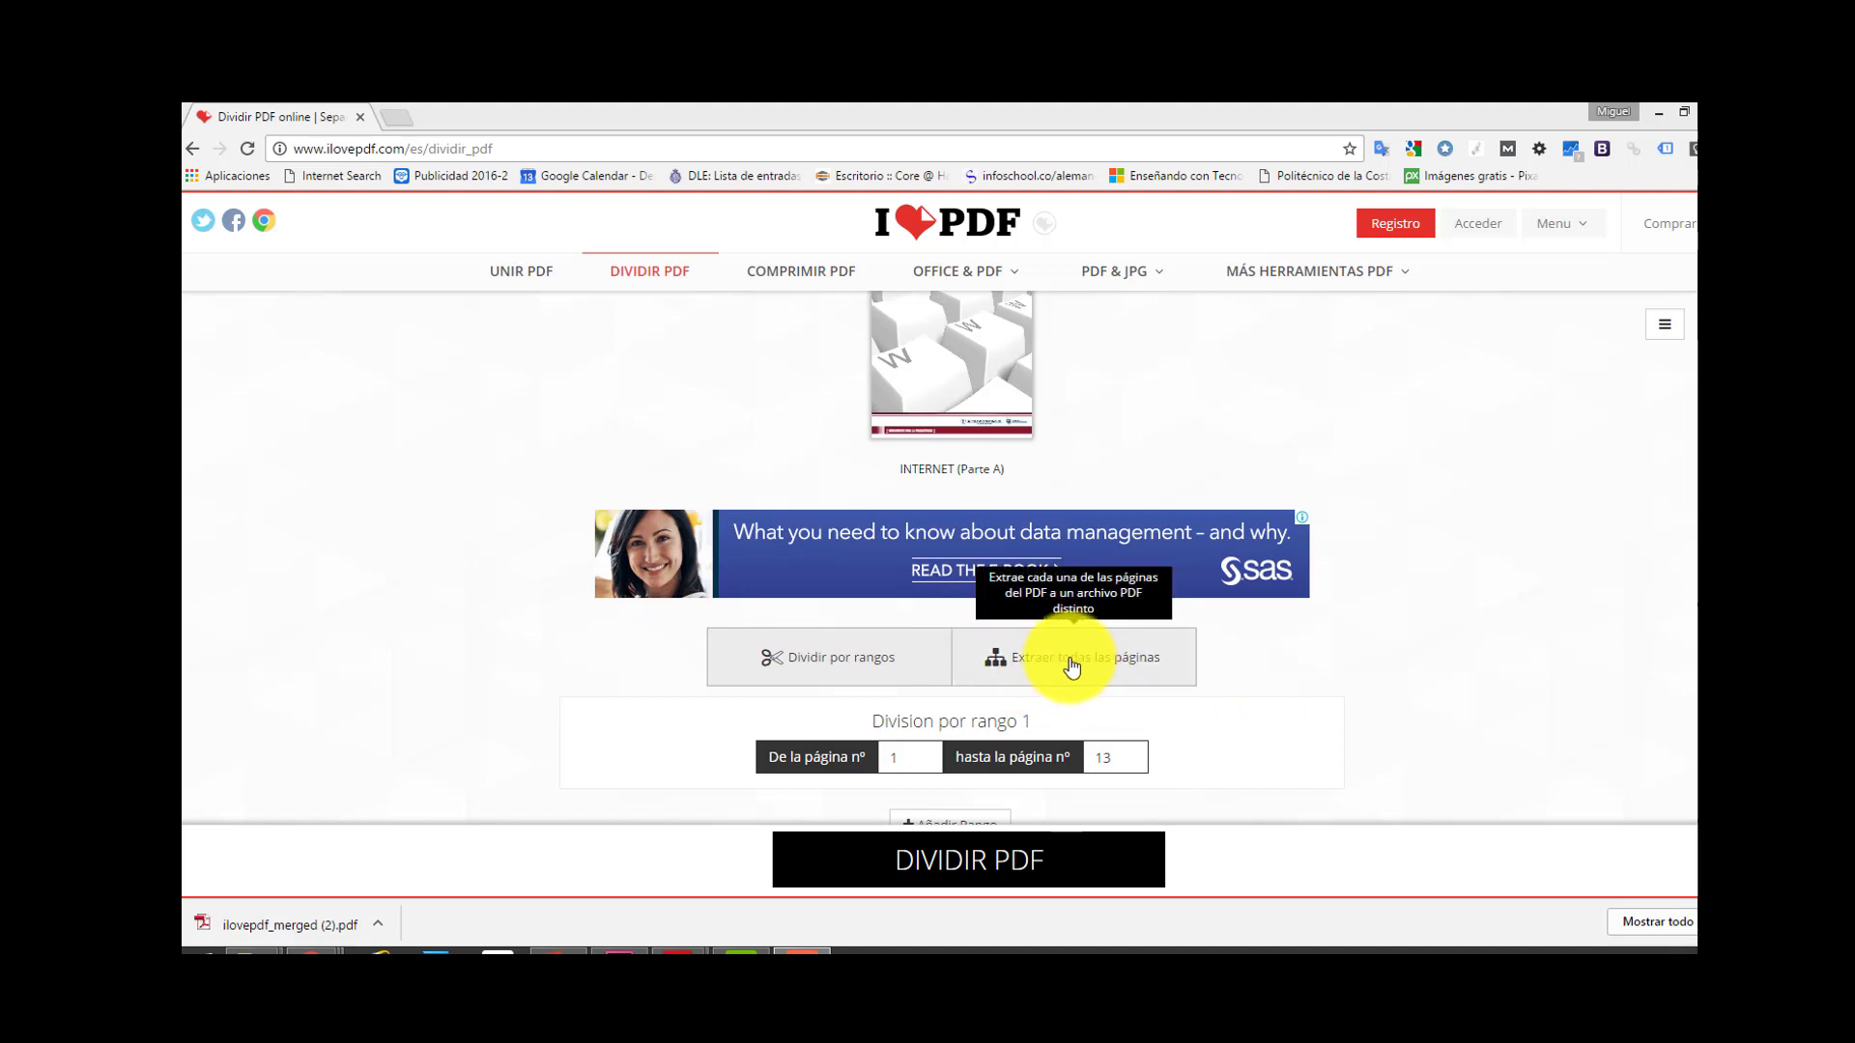
{"action": "left_click", "coordinate": [1122, 756]}
{"action": "type", "text": "13"}
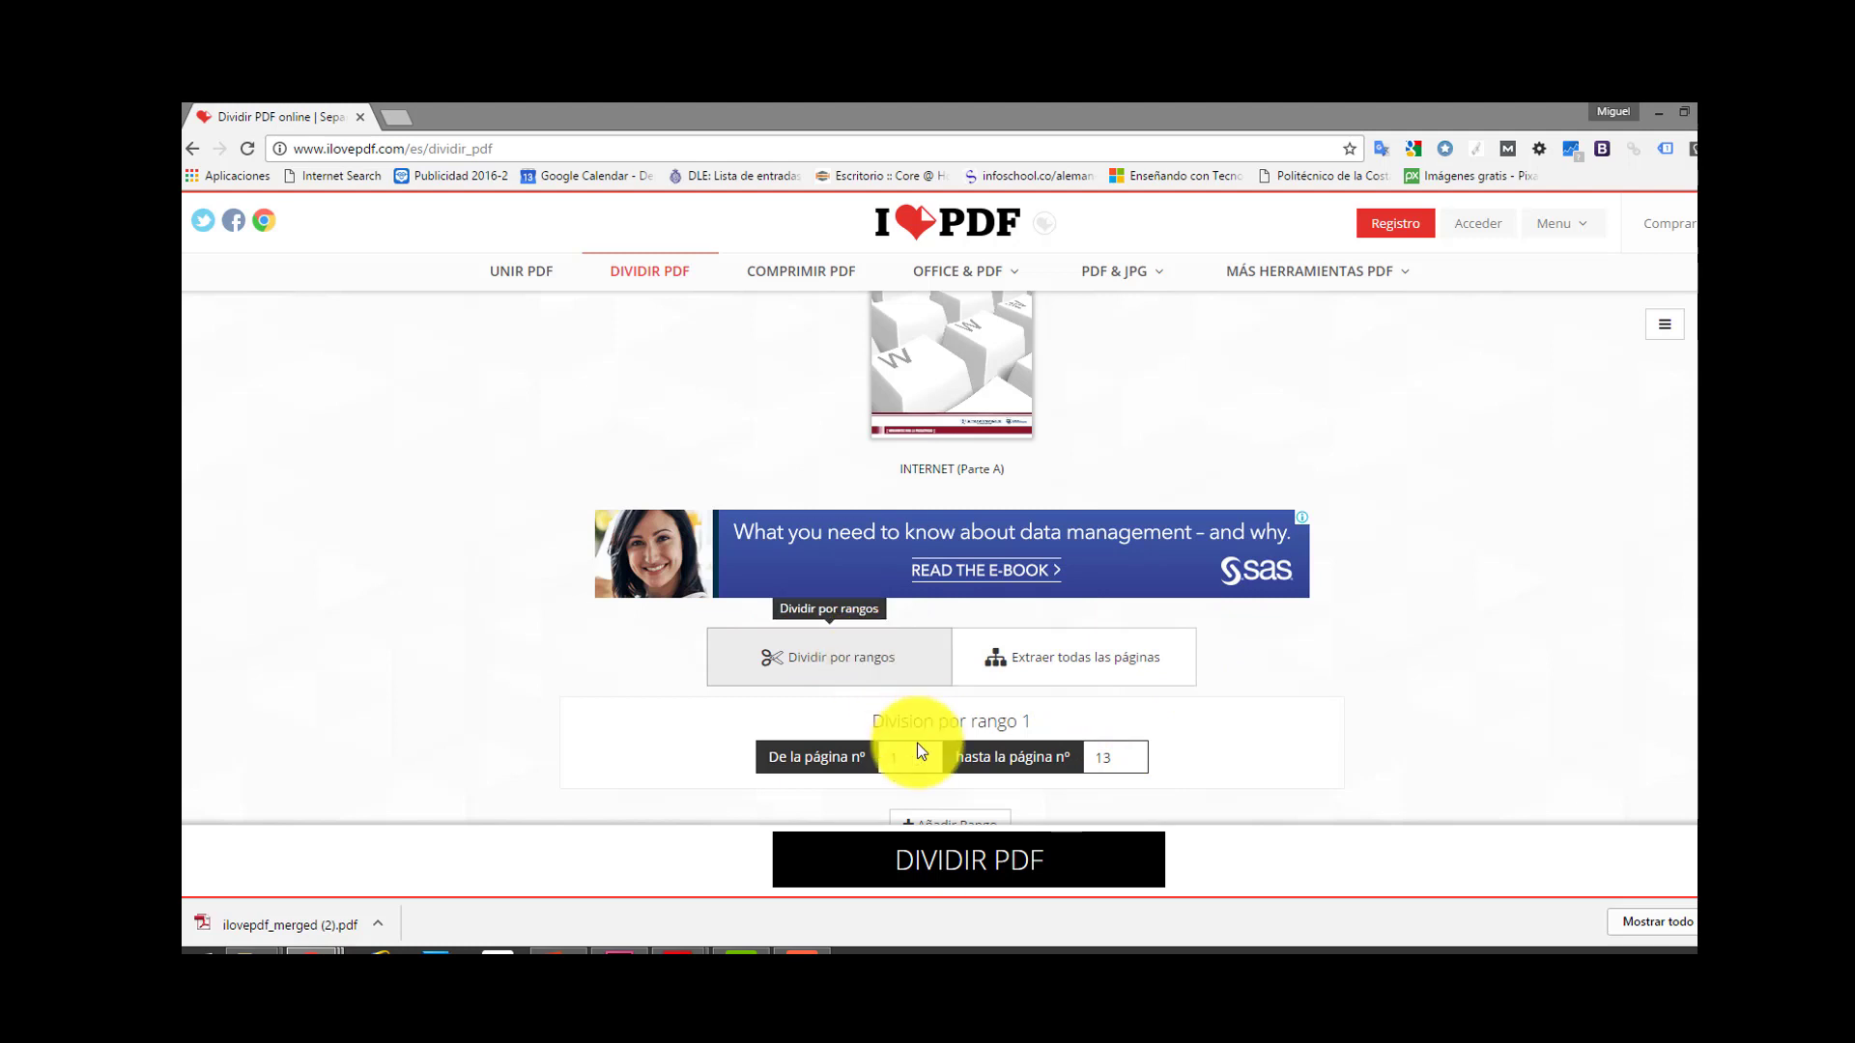
{"action": "mouse_move", "coordinate": [1113, 756]}
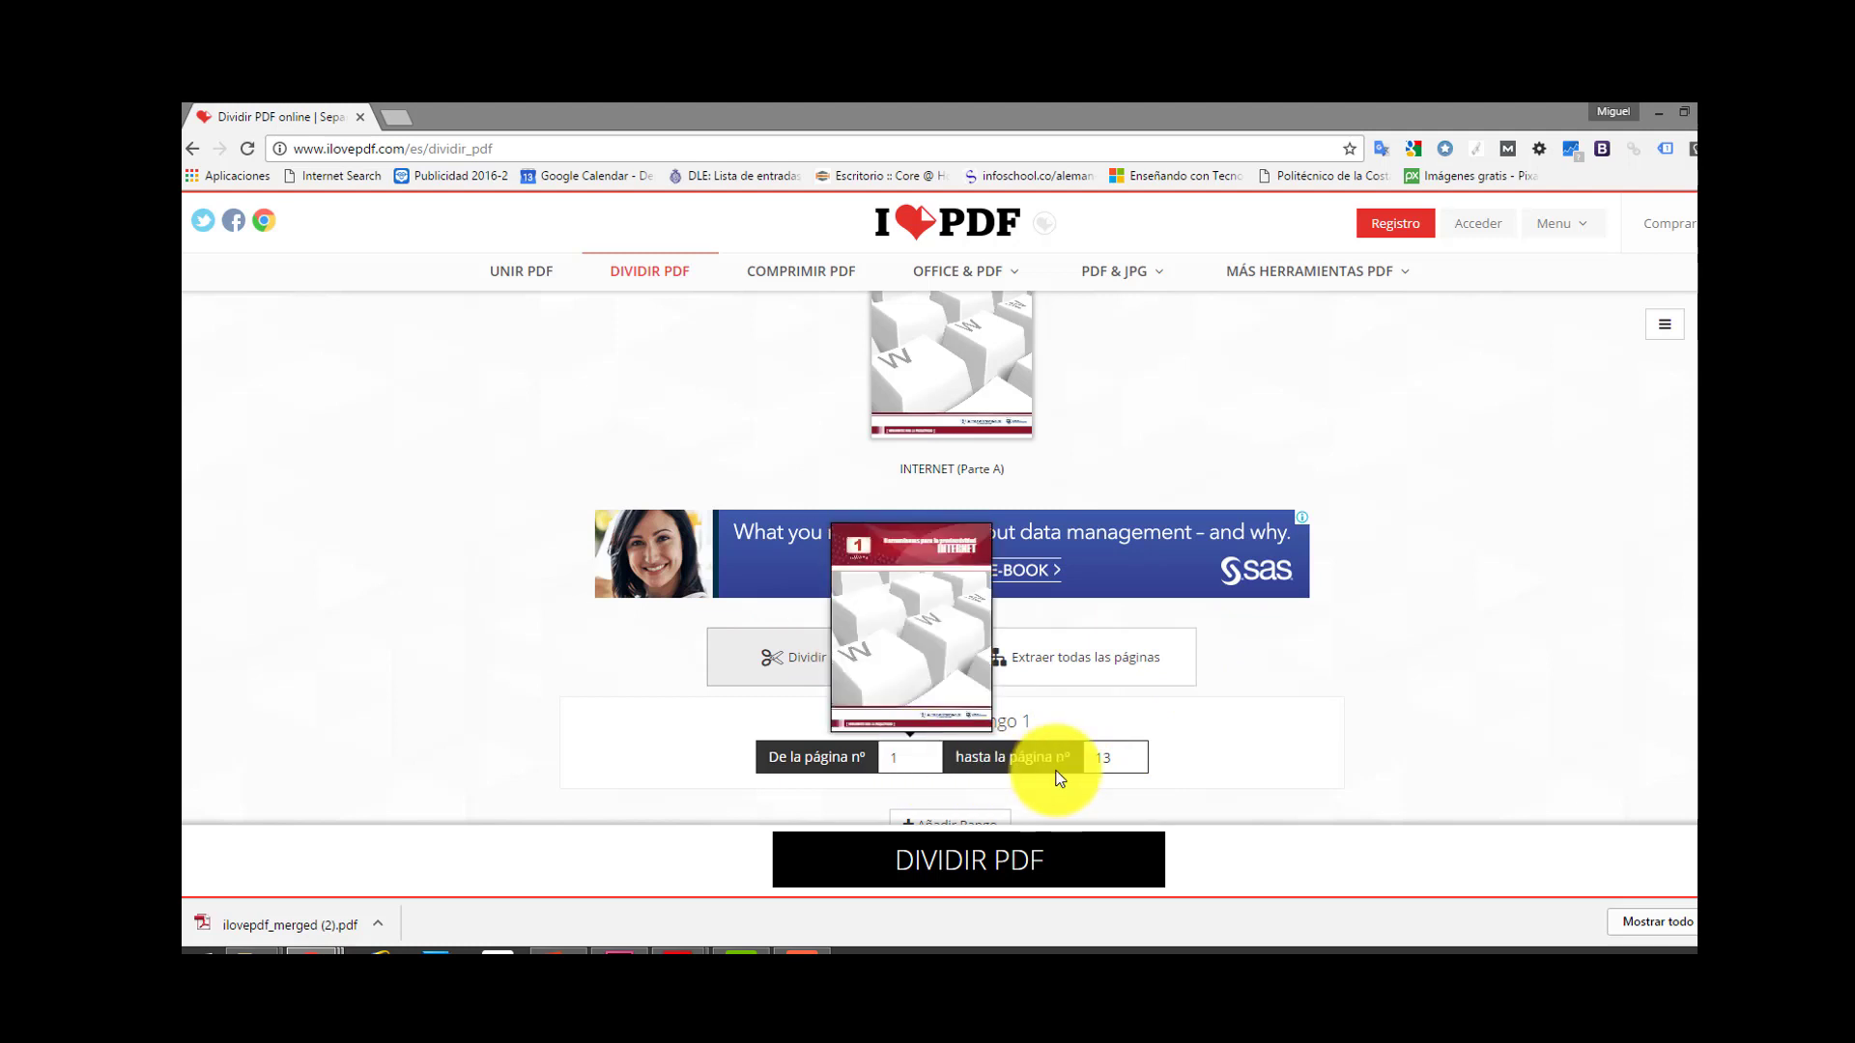
{"action": "type", "text": "2"}
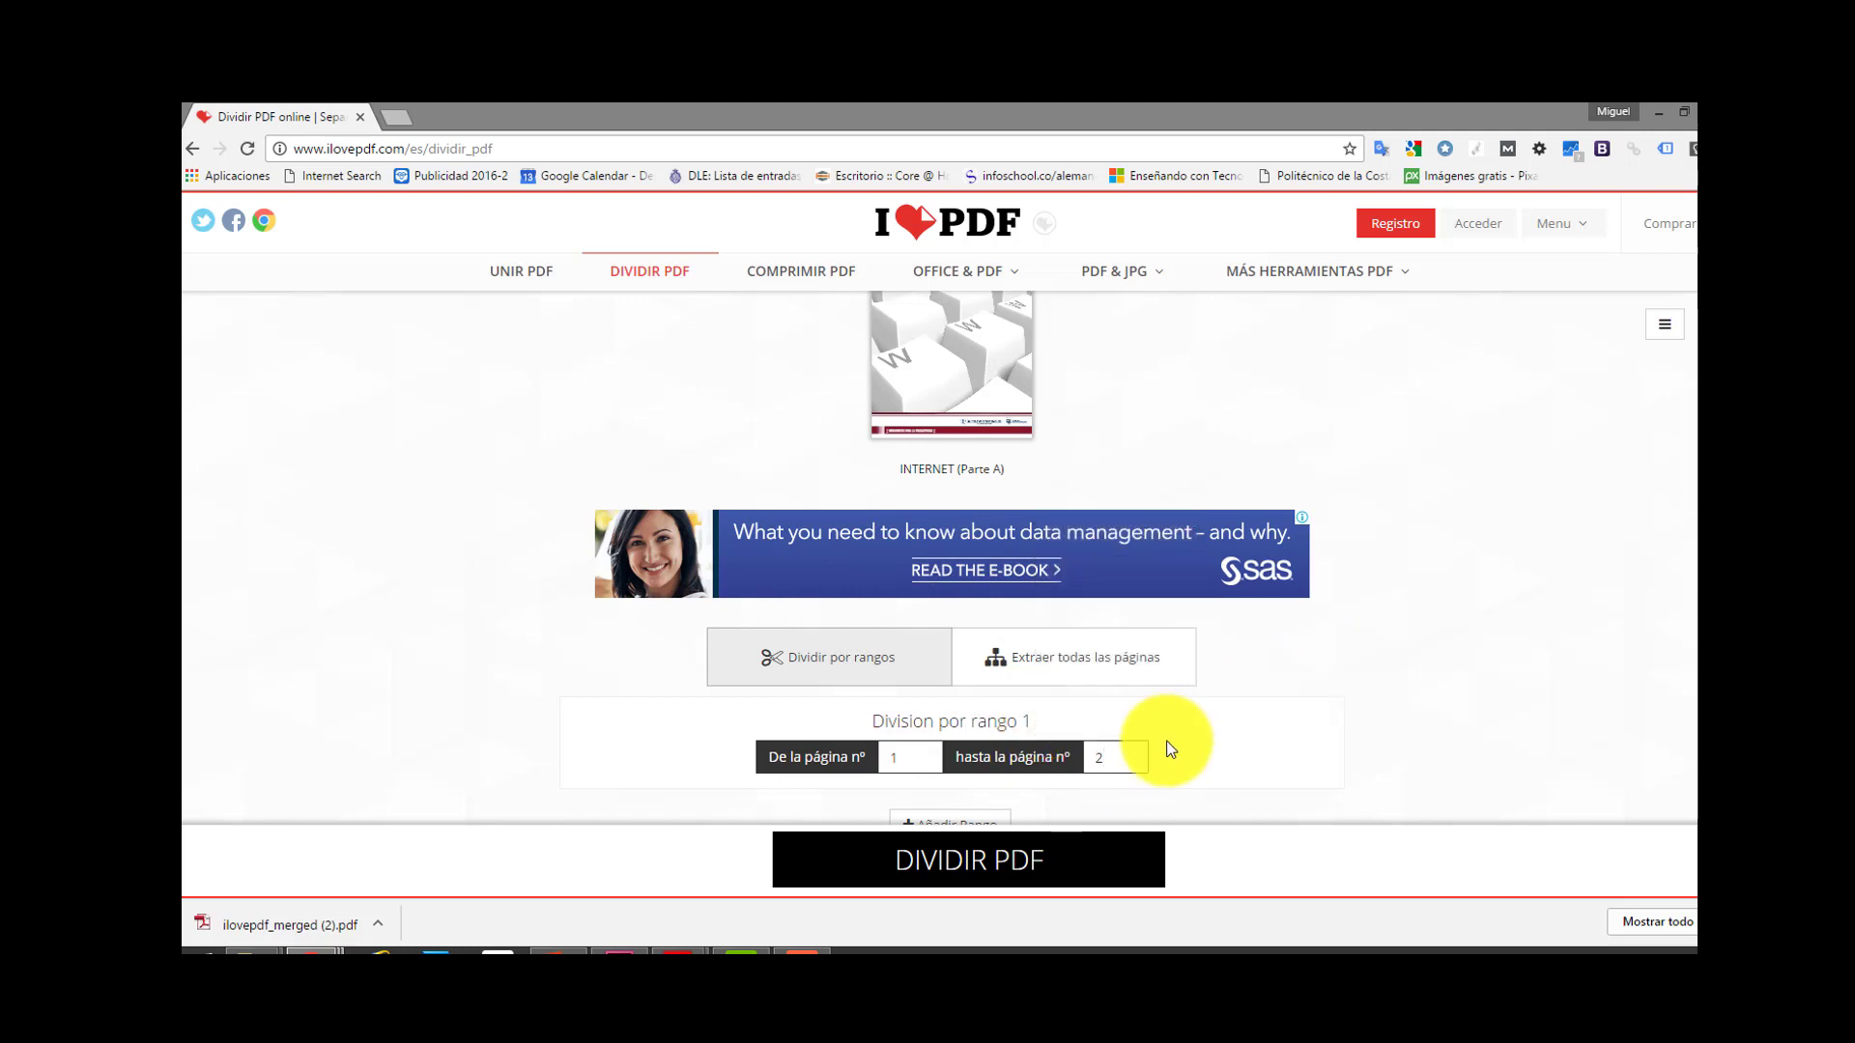
{"action": "scroll", "coordinate": [860, 653], "scroll_direction": "down", "scroll_amount": 1}
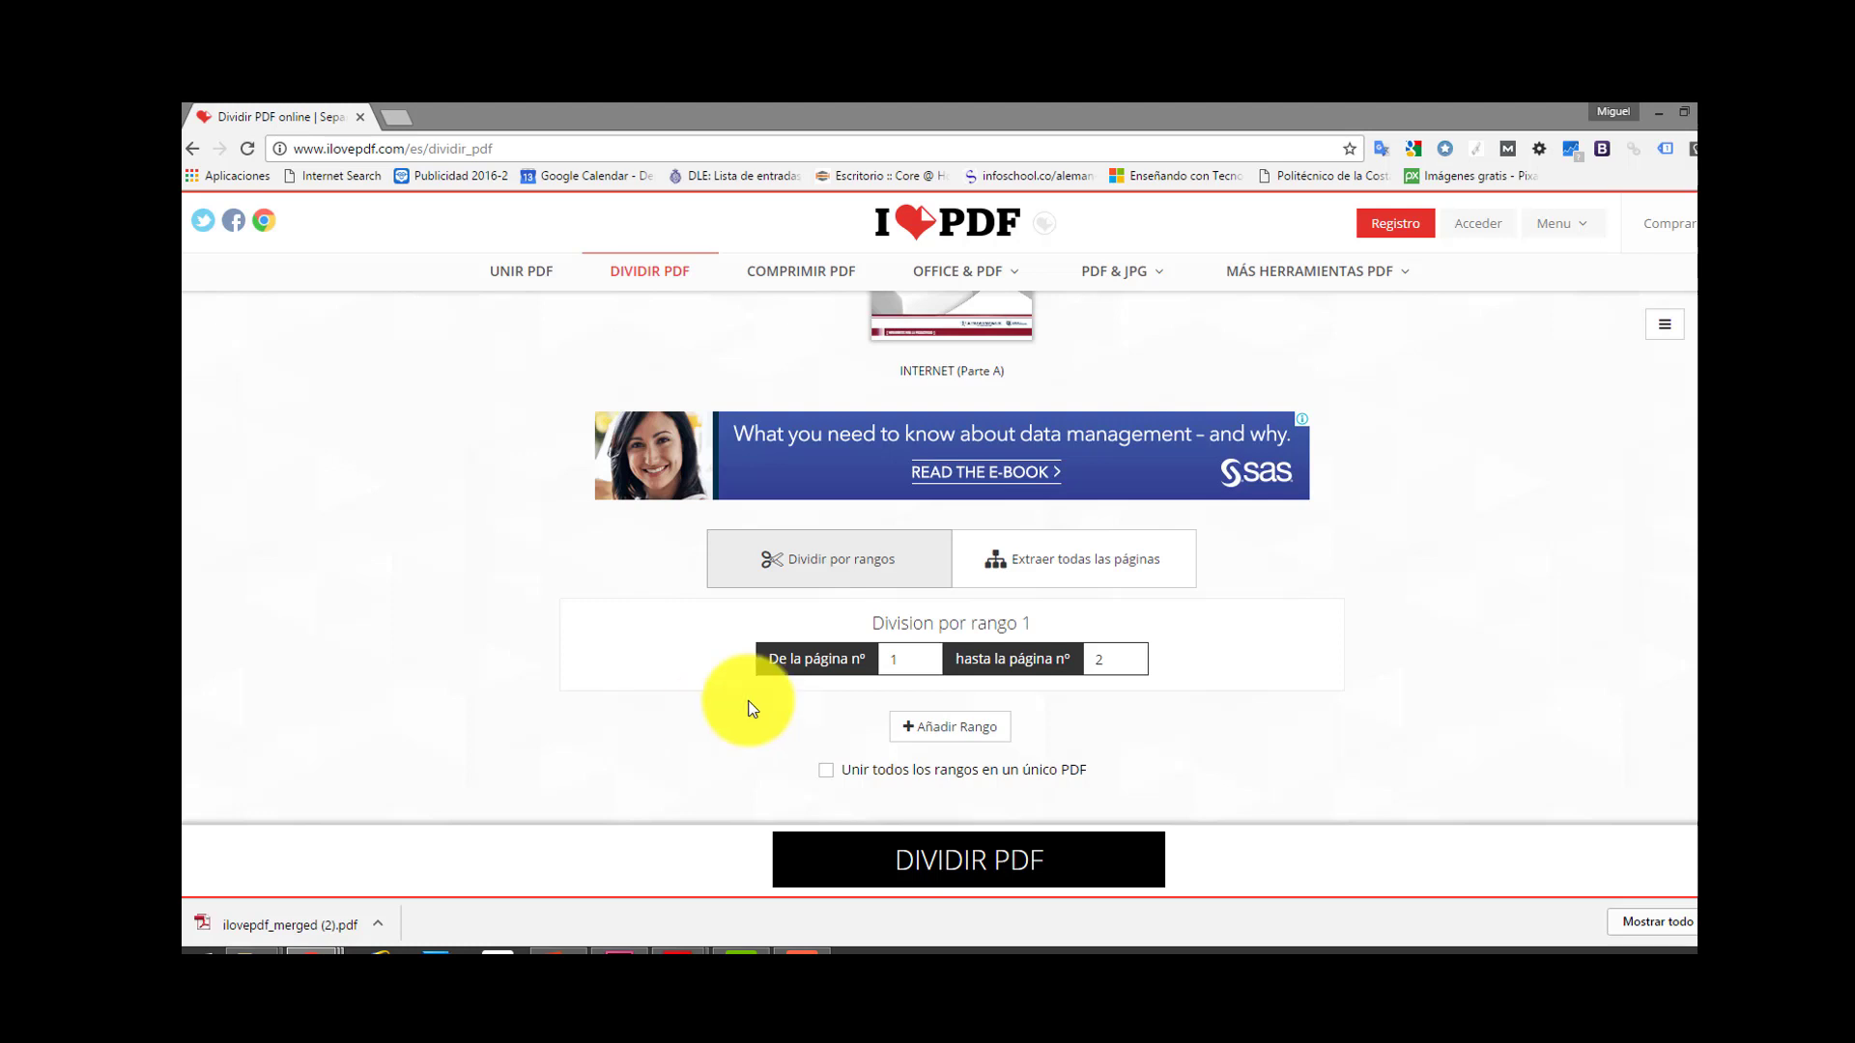
{"action": "left_click", "coordinate": [997, 870]}
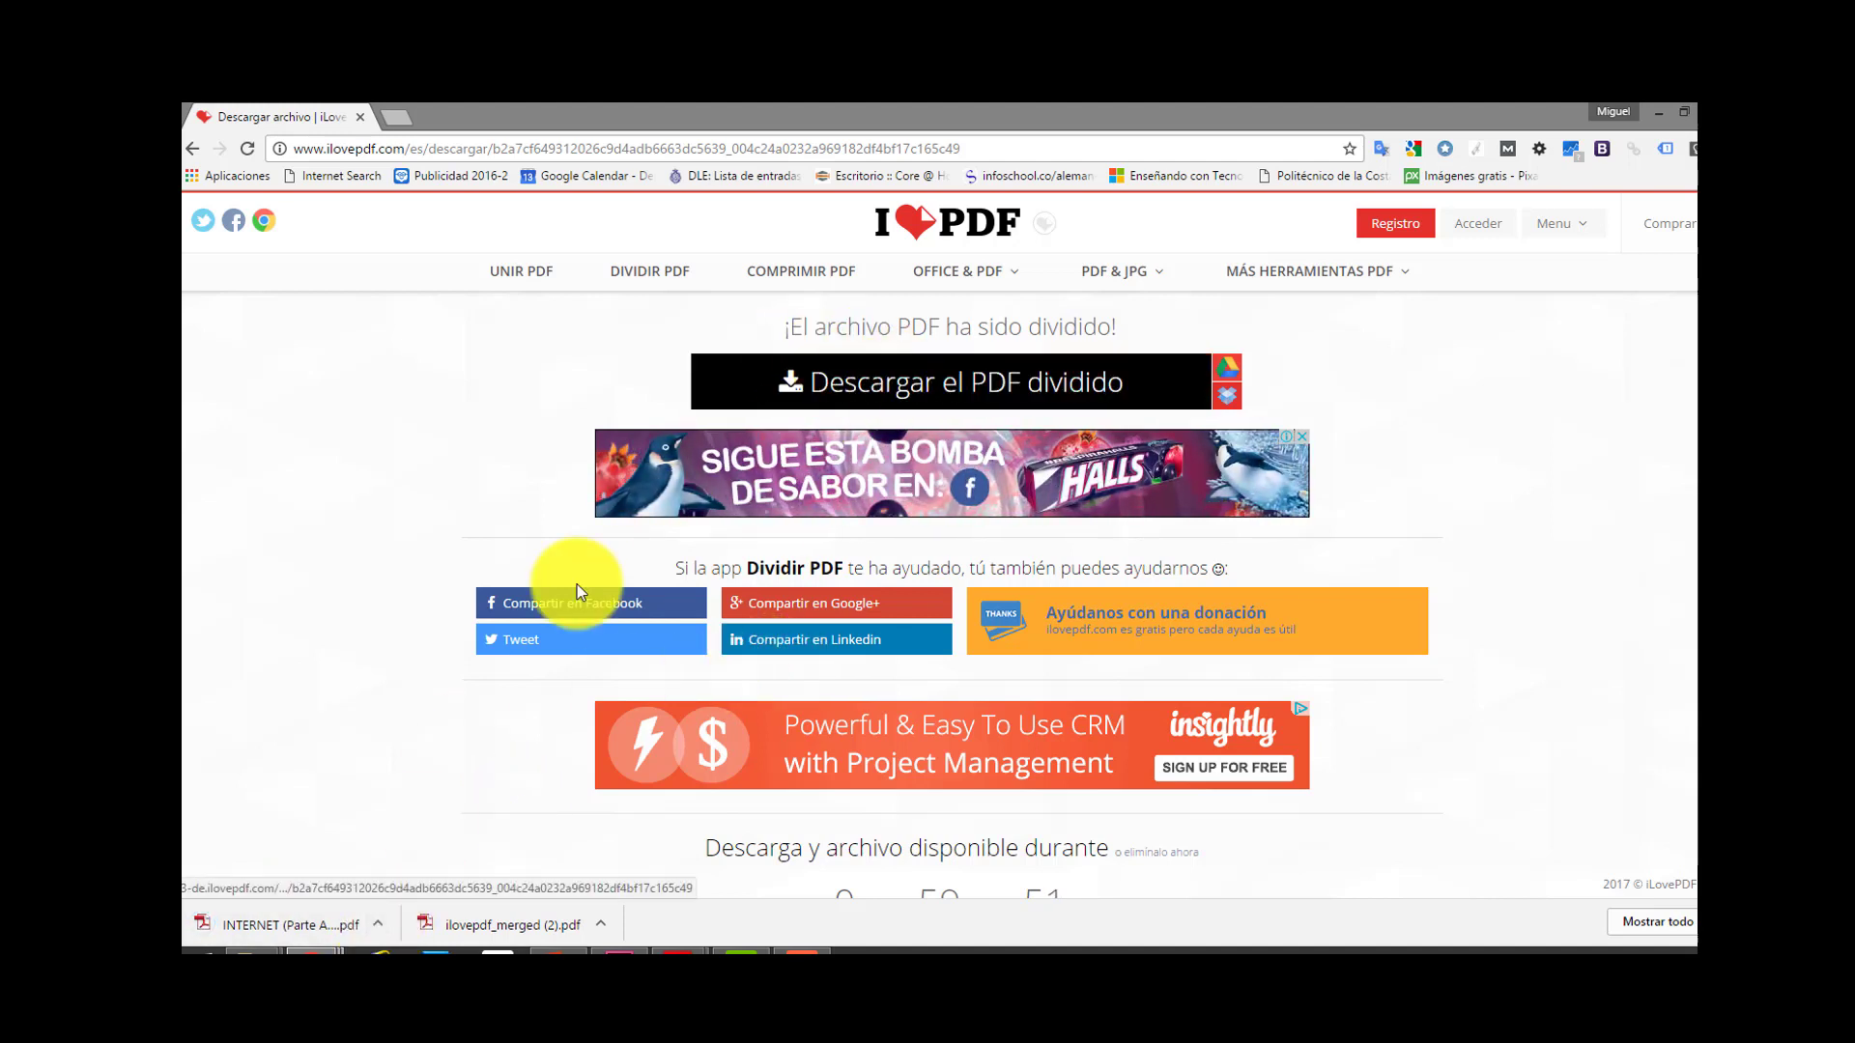
- Open the downloaded INTERNET (Parte A)-1-2.pdf from its folder in Adobe Reader, fitted to the page
{"action": "left_click", "coordinate": [382, 927]}
{"action": "left_click", "coordinate": [425, 855]}
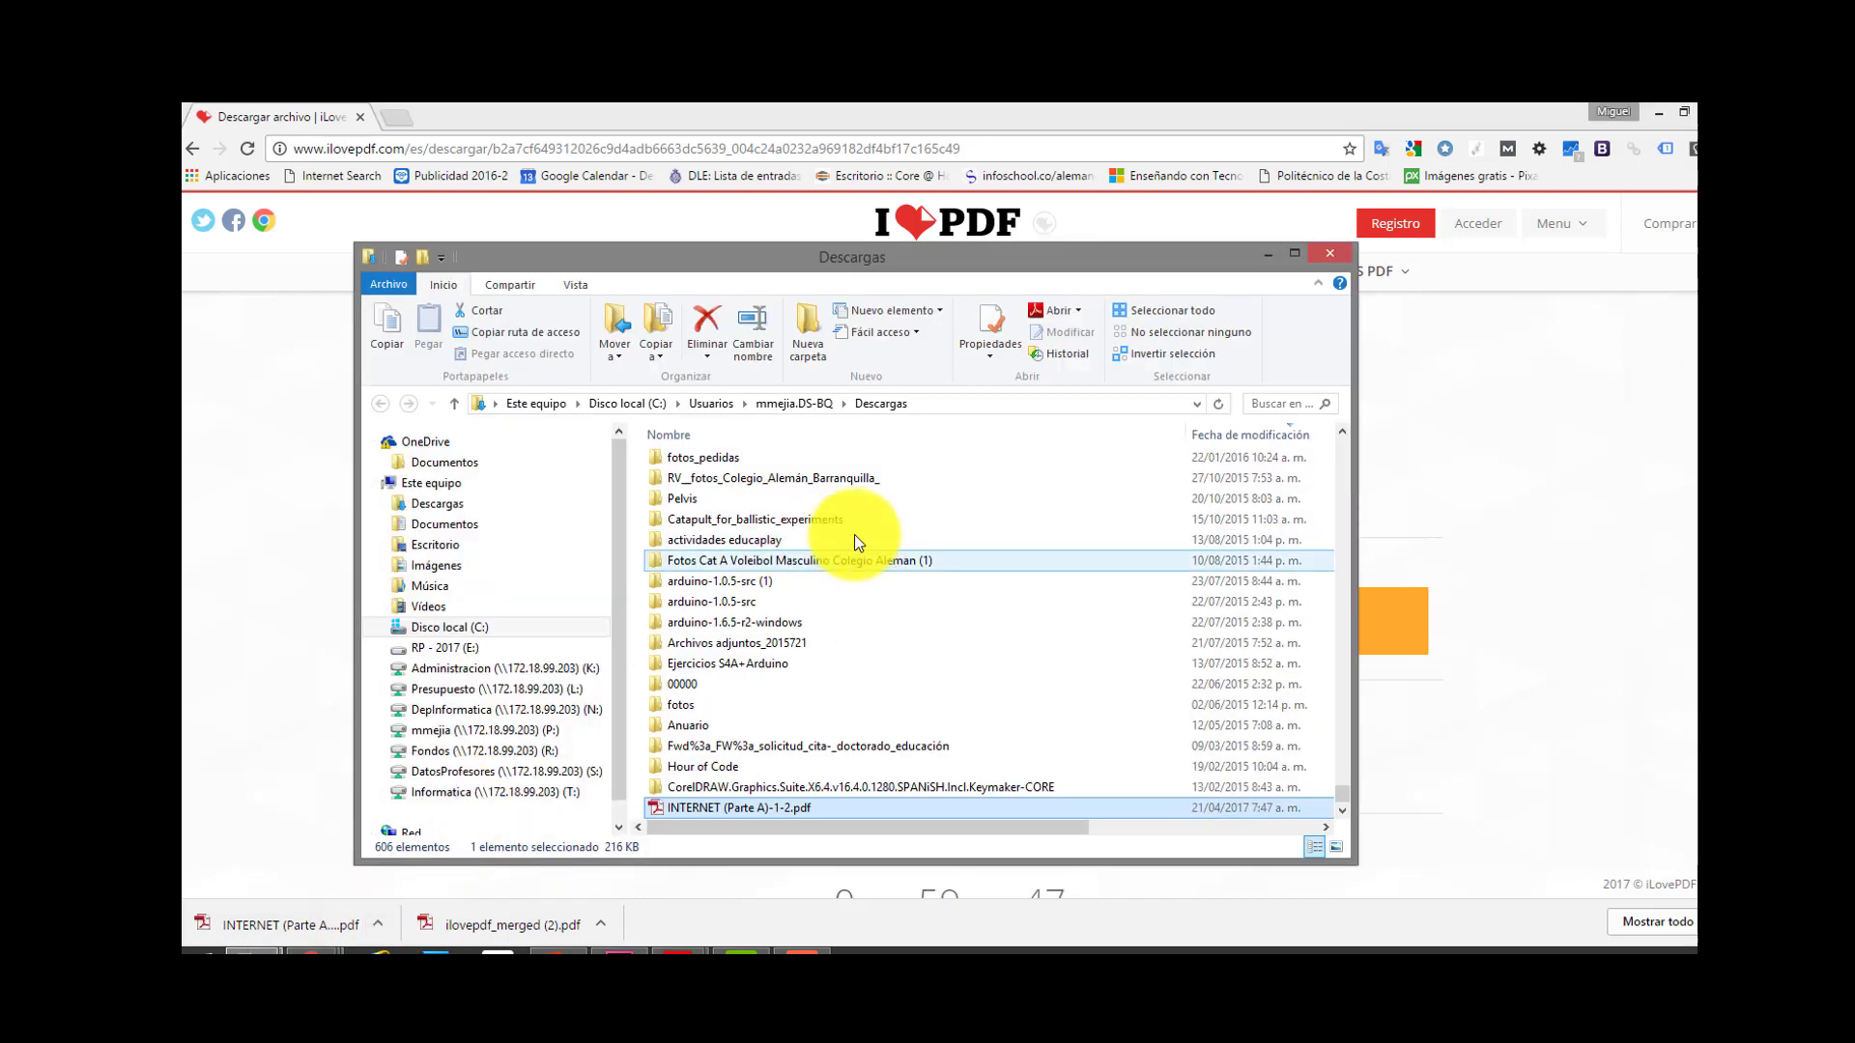
{"action": "double_click", "coordinate": [701, 810]}
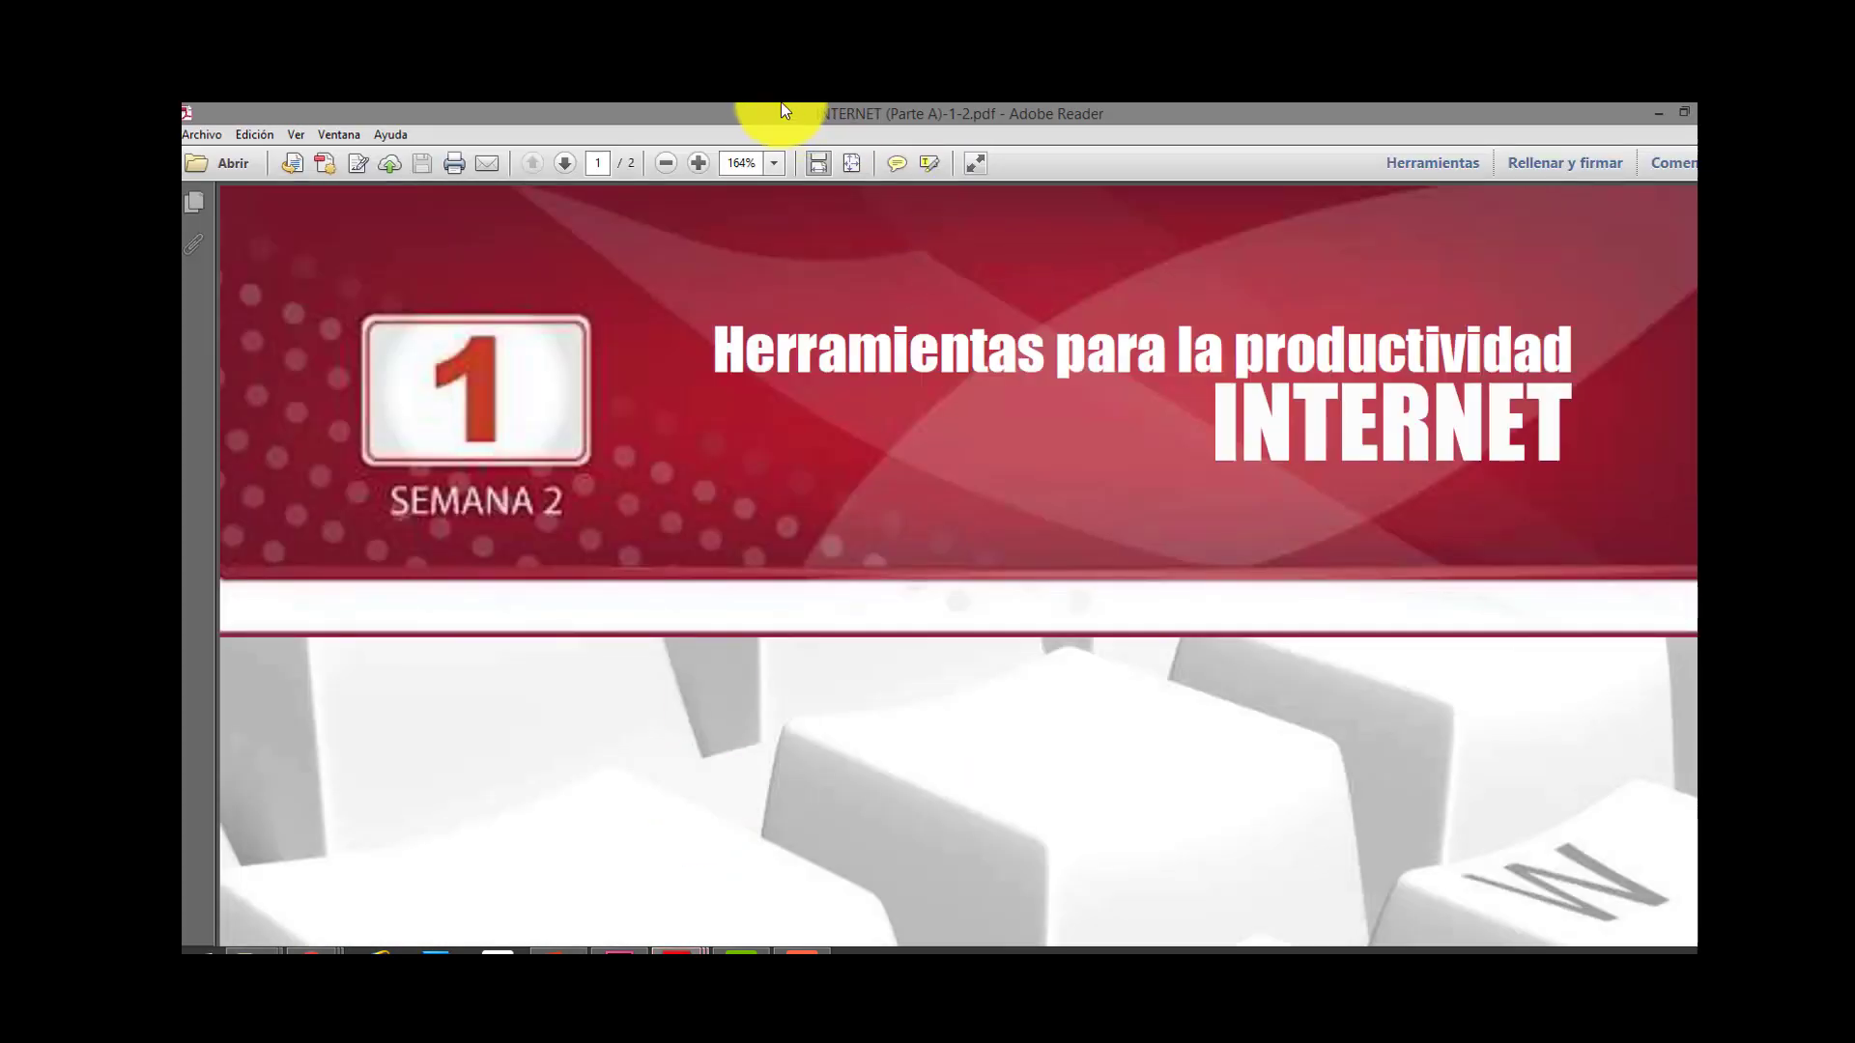
{"action": "left_click", "coordinate": [866, 169]}
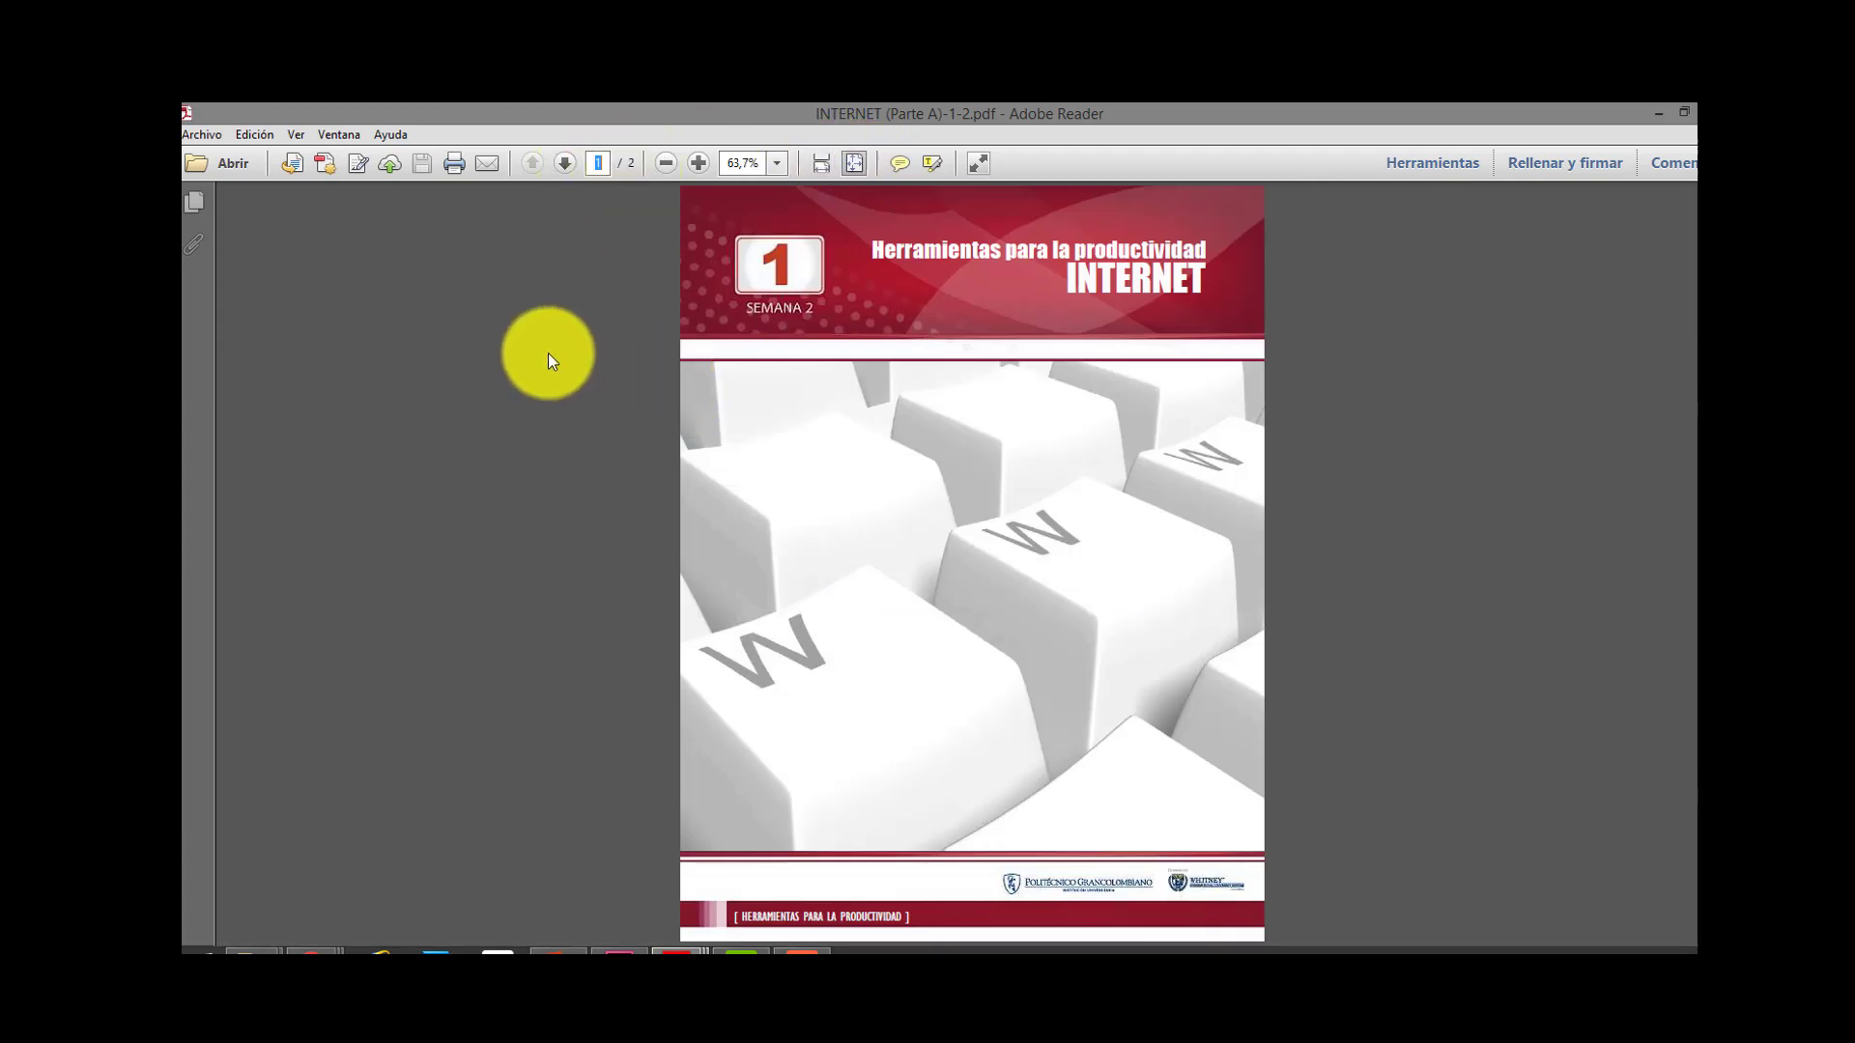
- Scroll to confirm it holds only two pages, then switch to the original INTERNET (Parte A).pdf
{"action": "scroll", "coordinate": [575, 339], "scroll_direction": "down", "scroll_amount": 1}
{"action": "scroll", "coordinate": [575, 339], "scroll_direction": "up", "scroll_amount": 1}
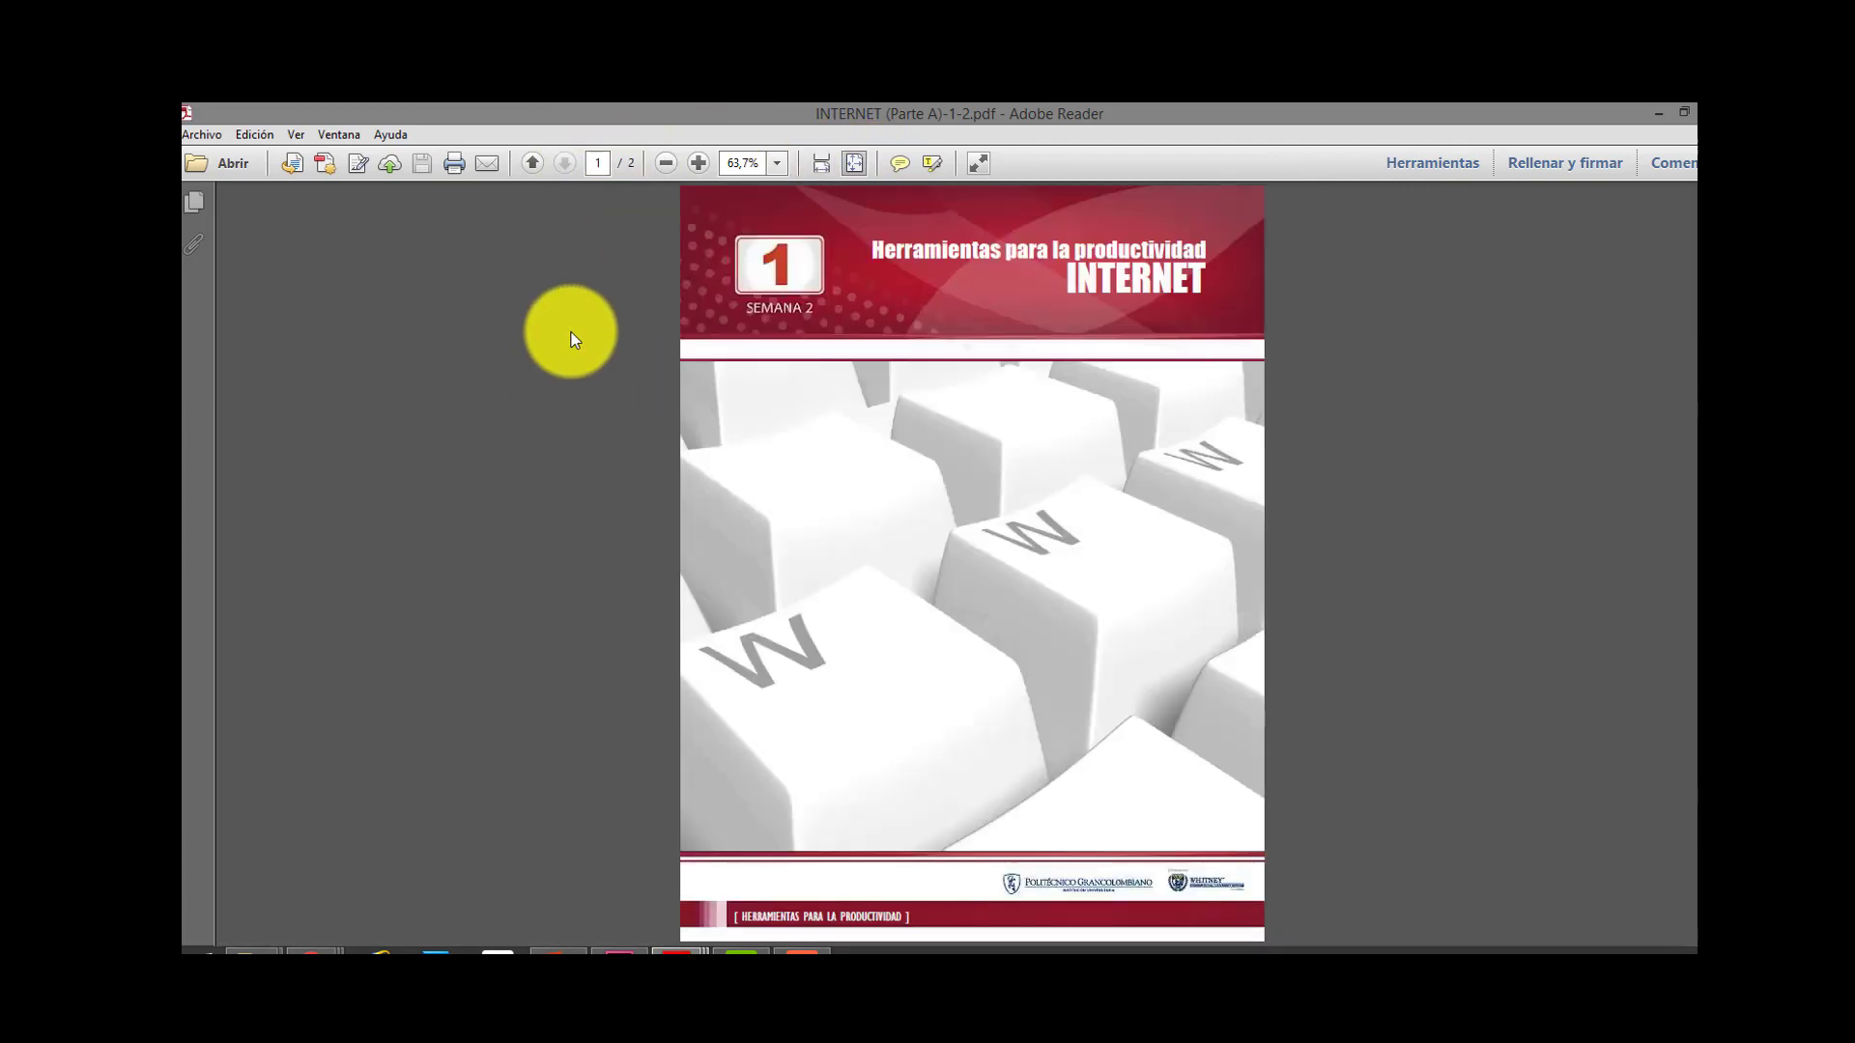
{"action": "scroll", "coordinate": [575, 339], "scroll_direction": "down", "scroll_amount": 1}
{"action": "scroll", "coordinate": [575, 339], "scroll_direction": "up", "scroll_amount": 1}
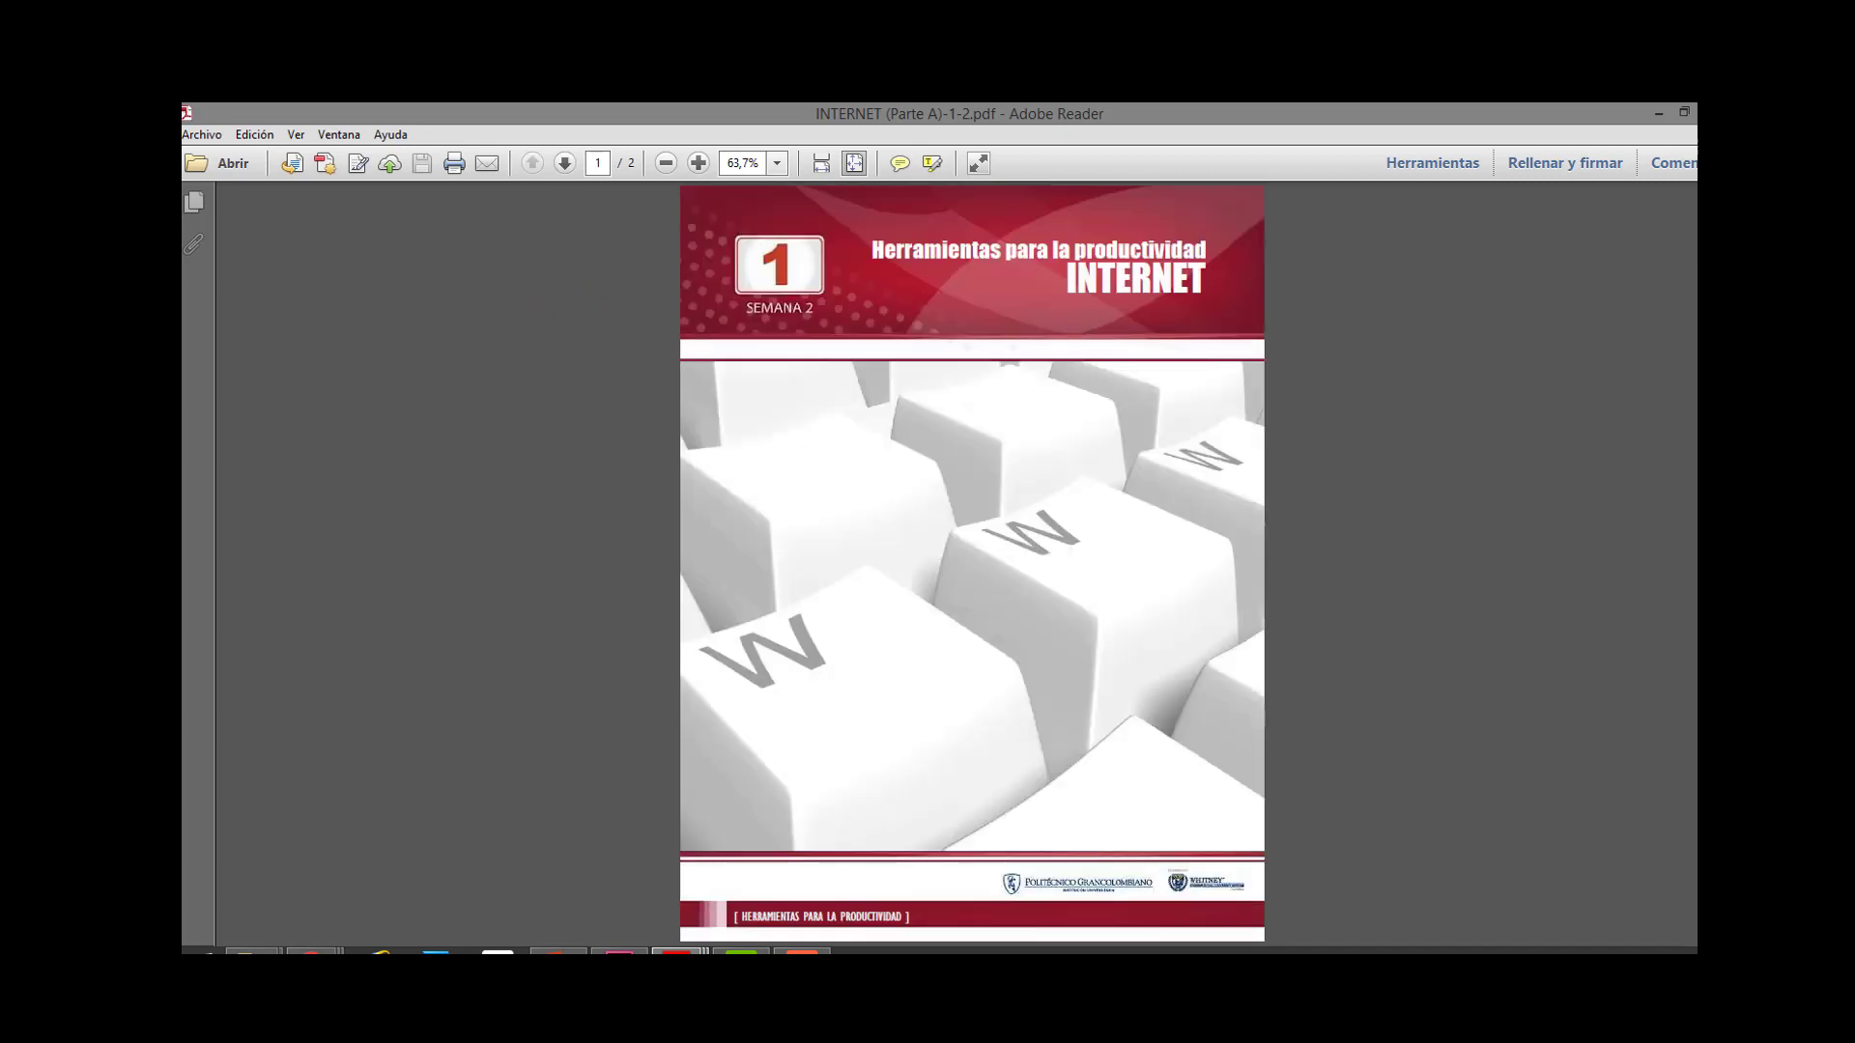
{"action": "left_click", "coordinate": [1710, 113]}
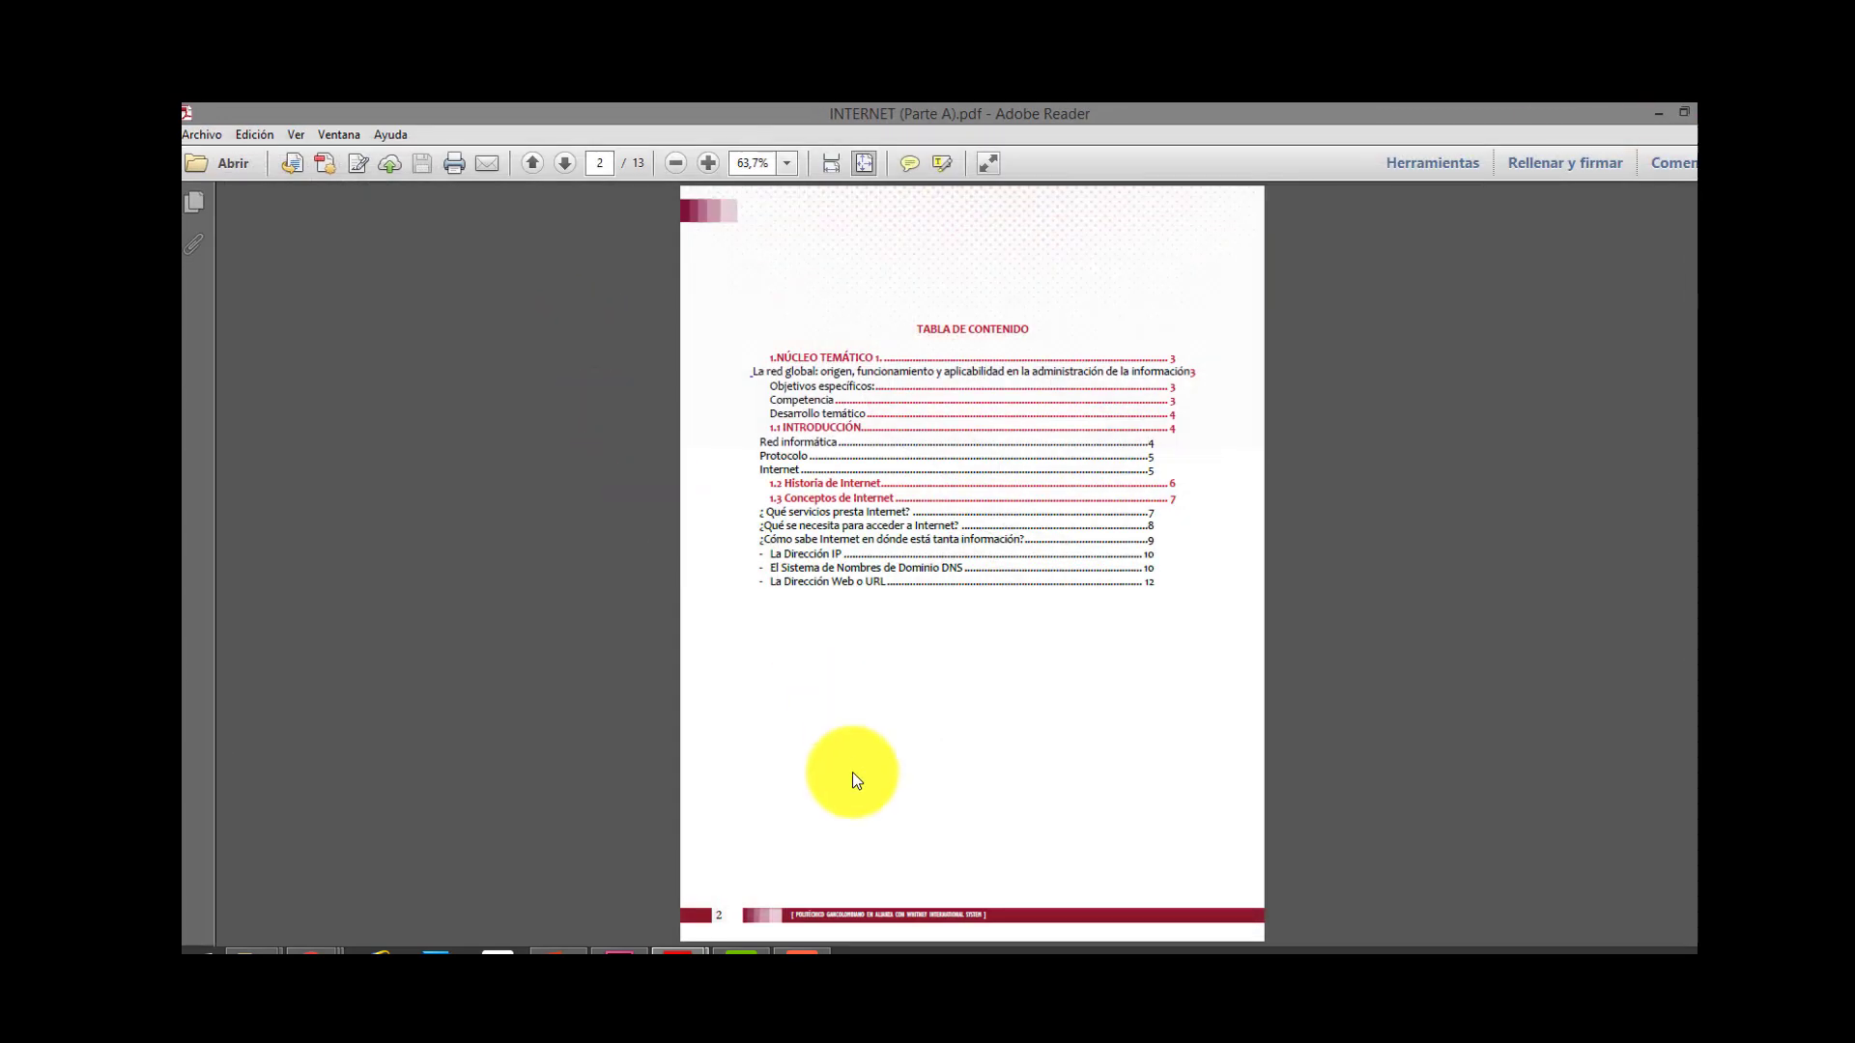
{"action": "mouse_move", "coordinate": [313, 957]}
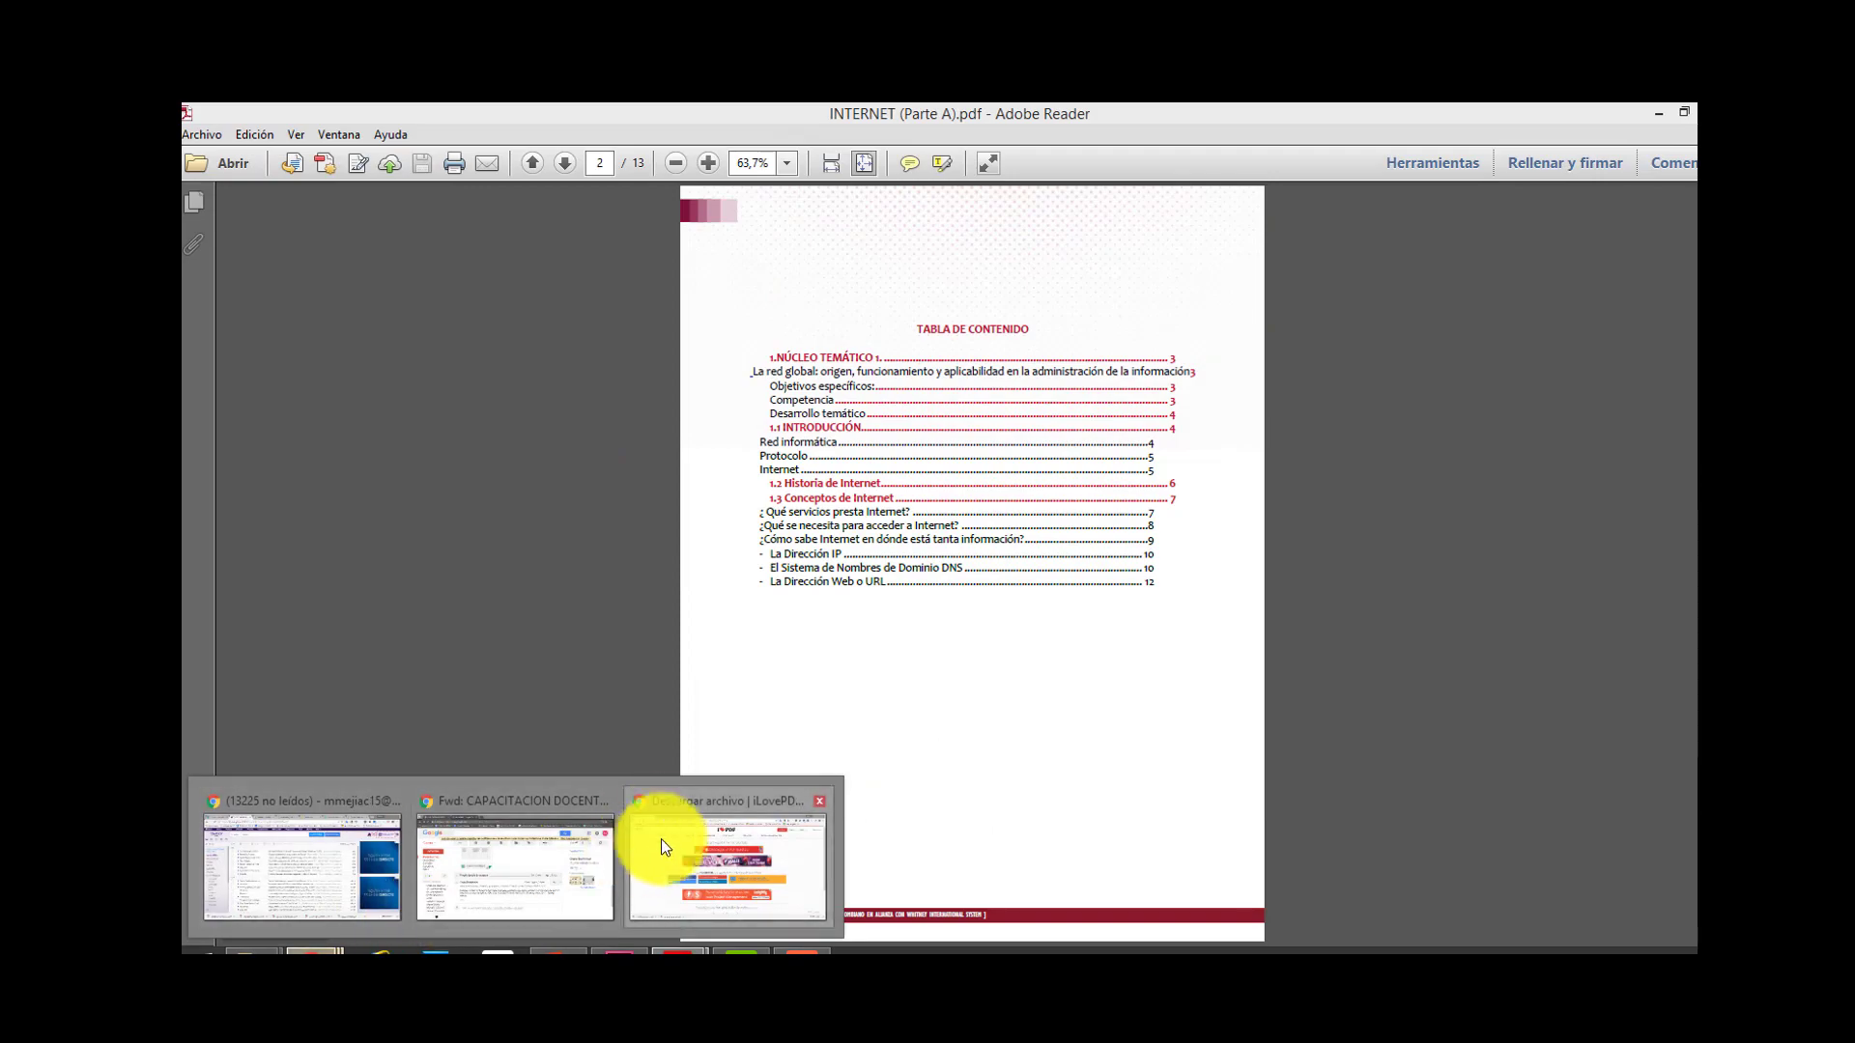
- Bring the iLovePDF page in Chrome back and scroll through the home page's tool cards
{"action": "left_click", "coordinate": [660, 849]}
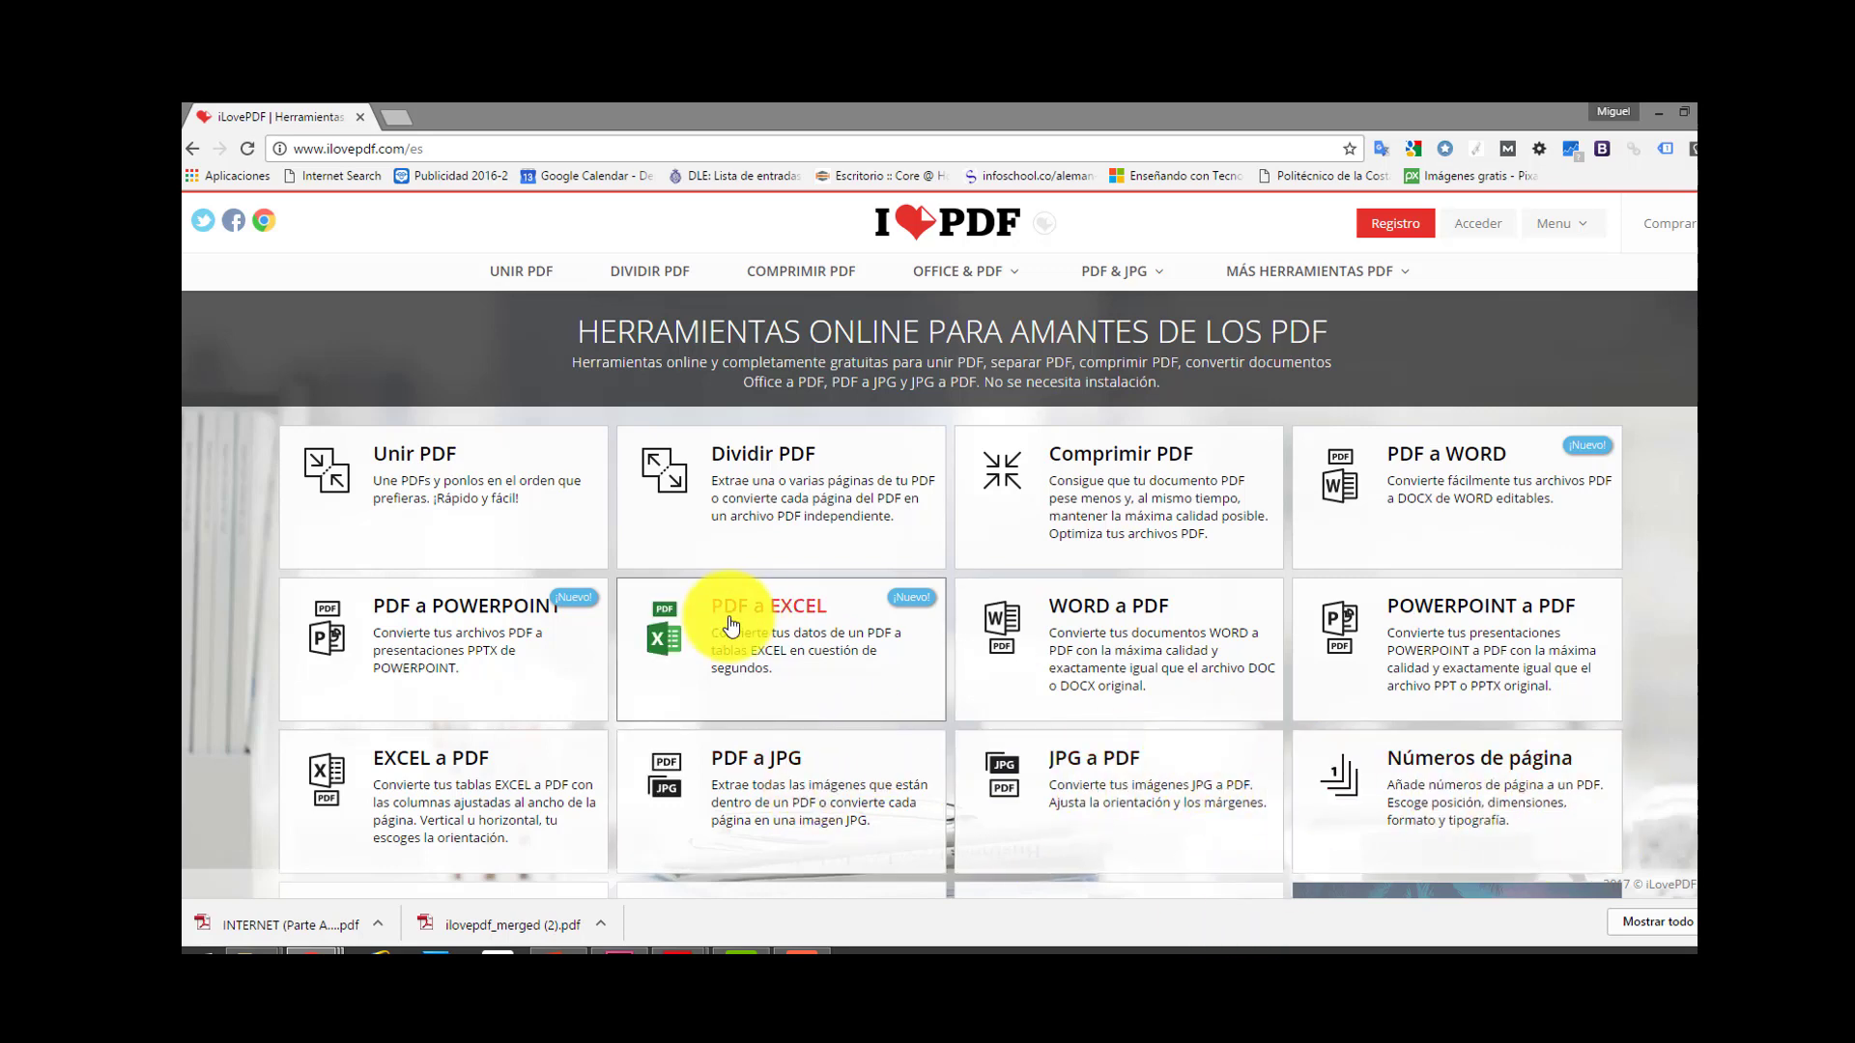
{"action": "scroll", "coordinate": [744, 621], "scroll_direction": "down", "scroll_amount": 2}
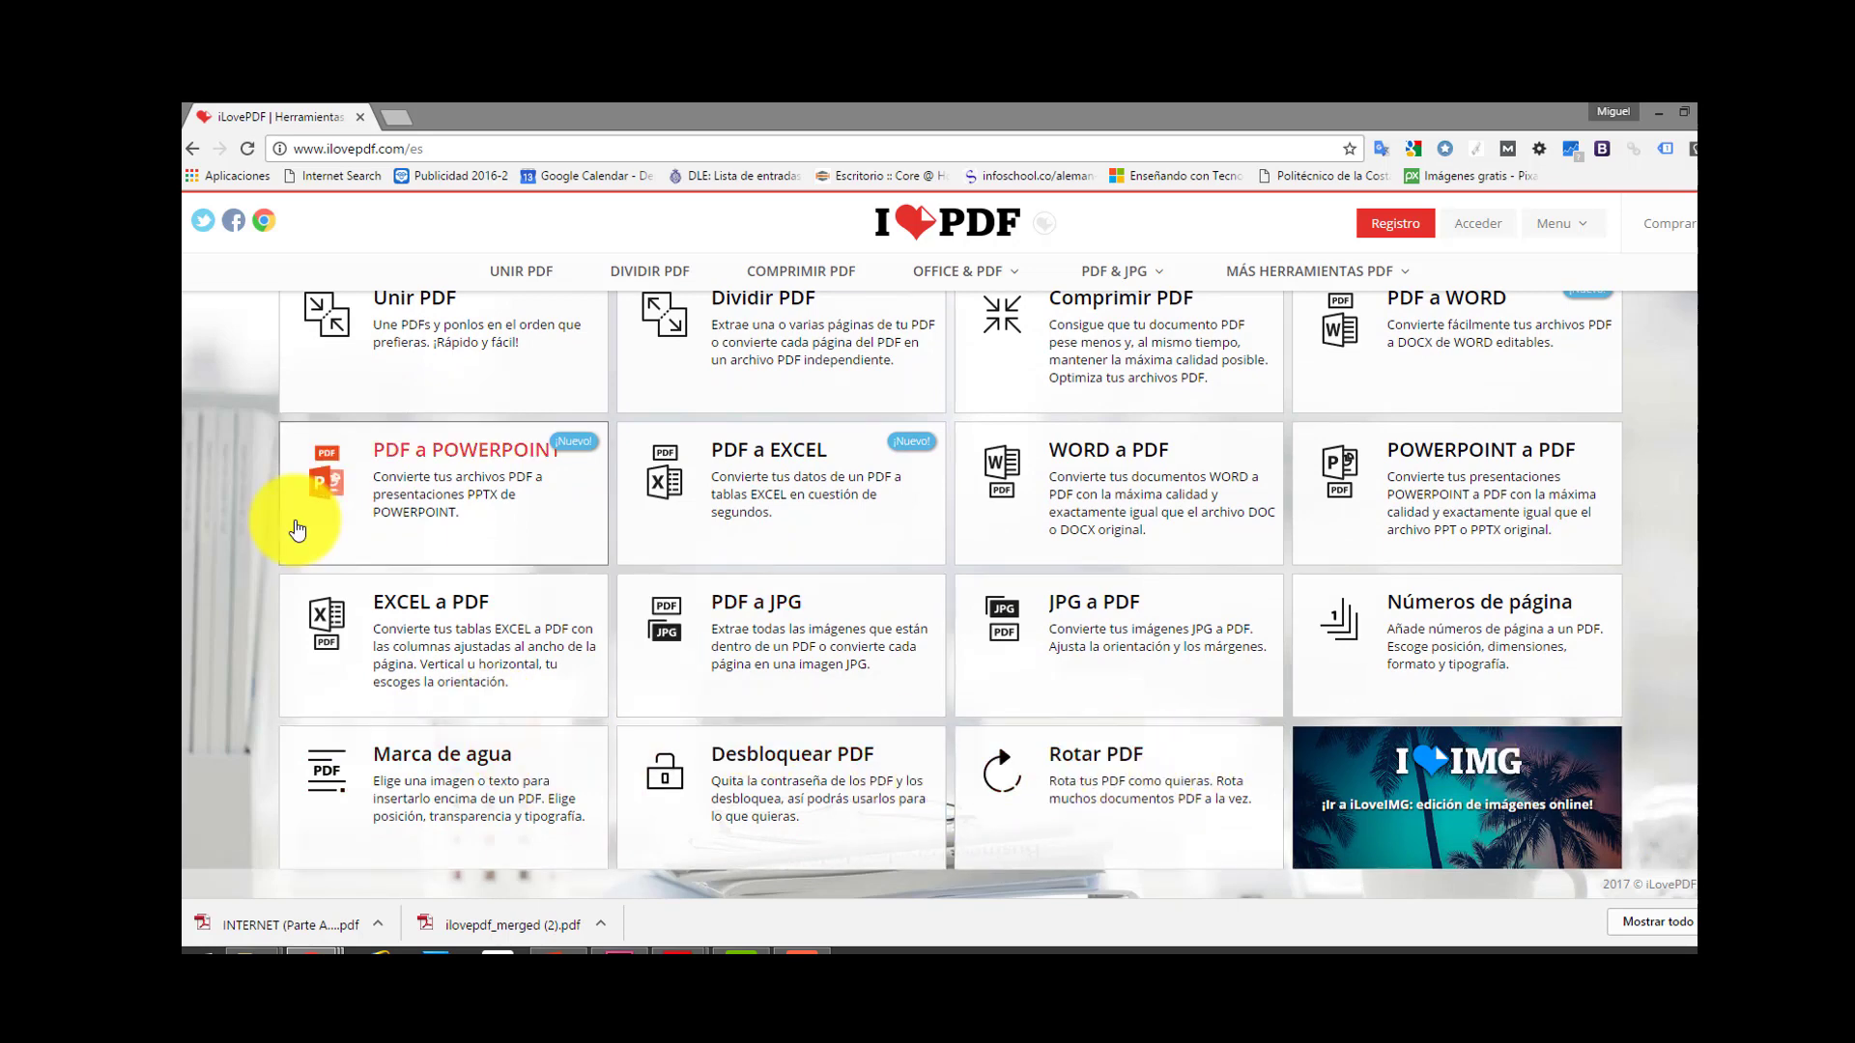
{"action": "scroll", "coordinate": [288, 435], "scroll_direction": "up", "scroll_amount": 2}
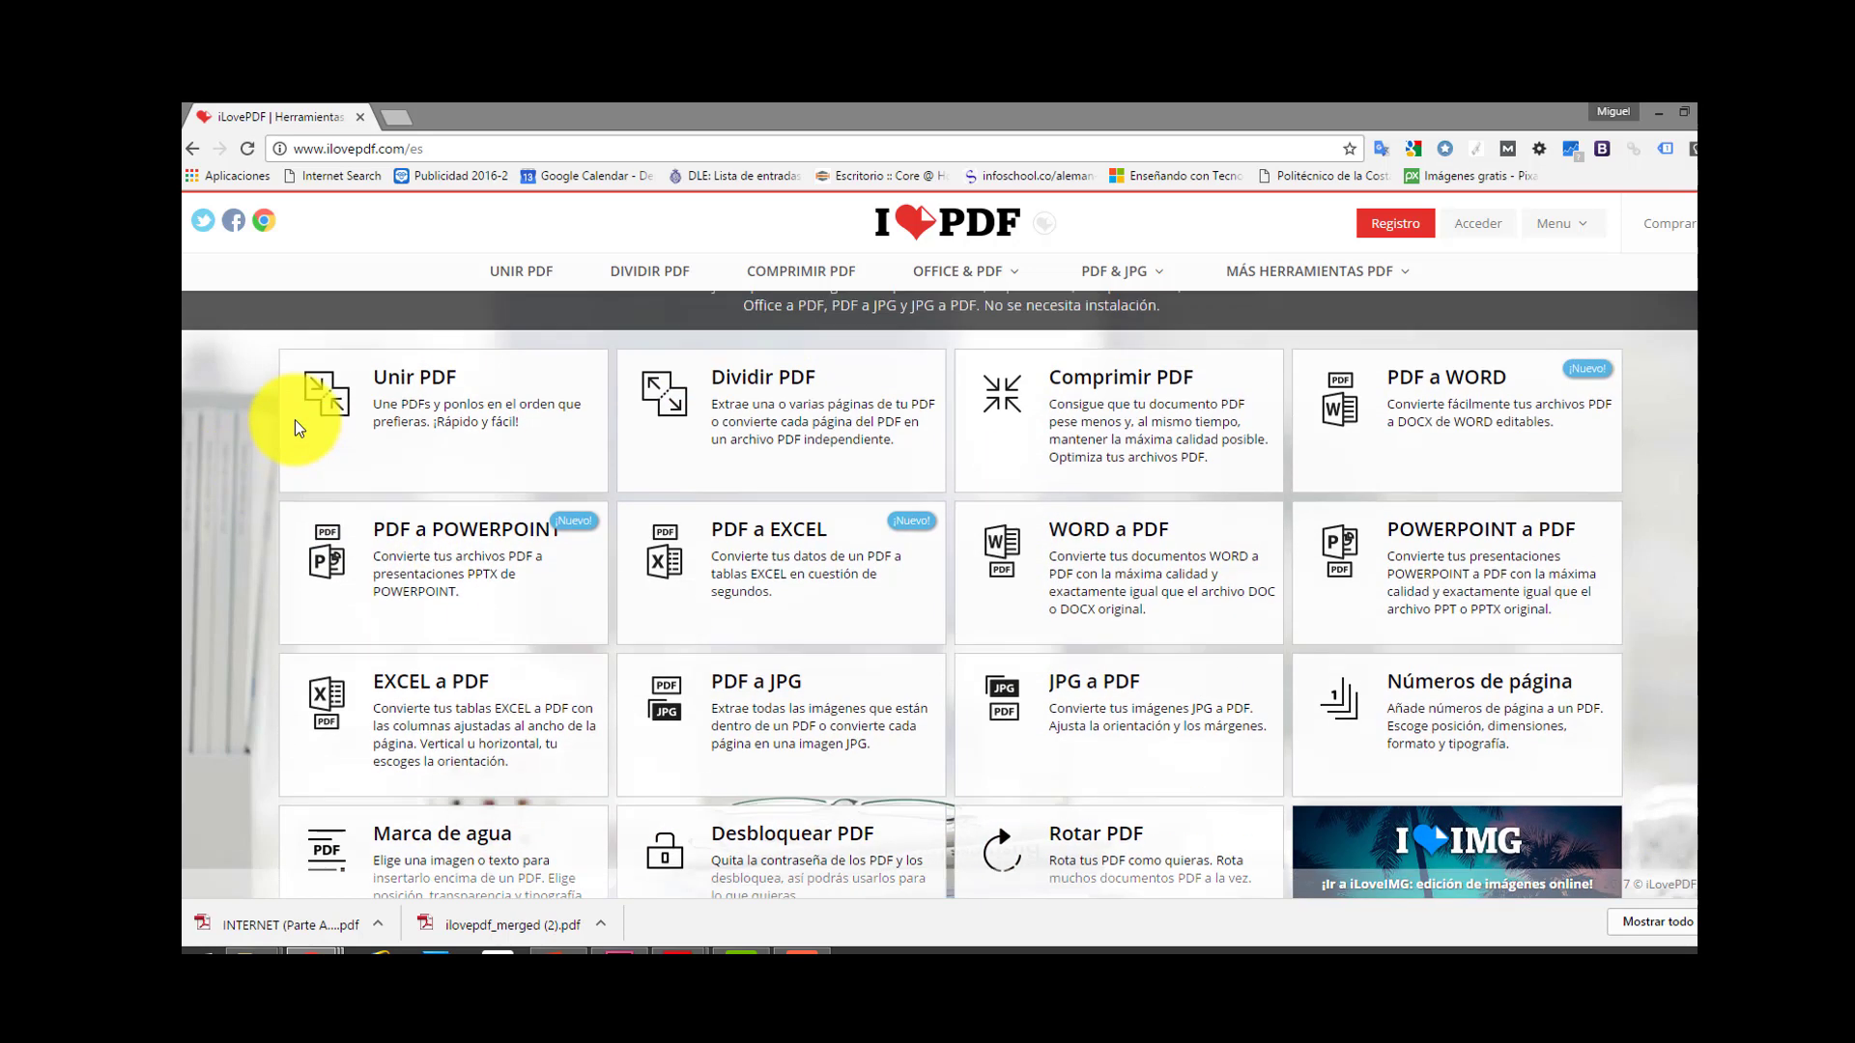